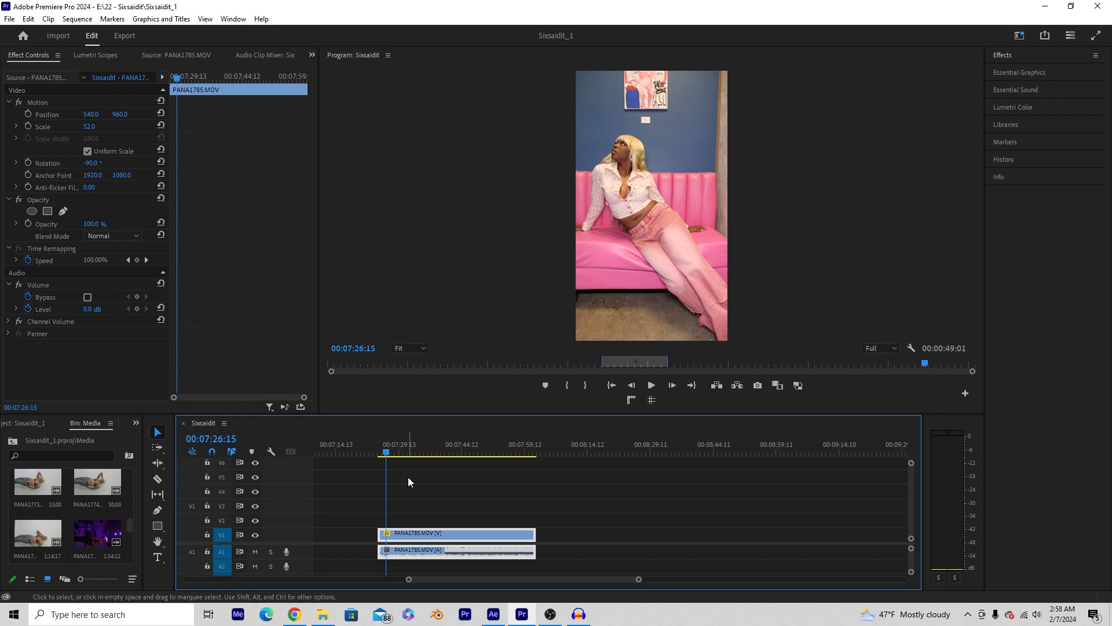
# - Deselect the clips in the Sixsaidit sequence by clicking empty timeline space
pyautogui.click(421, 495)
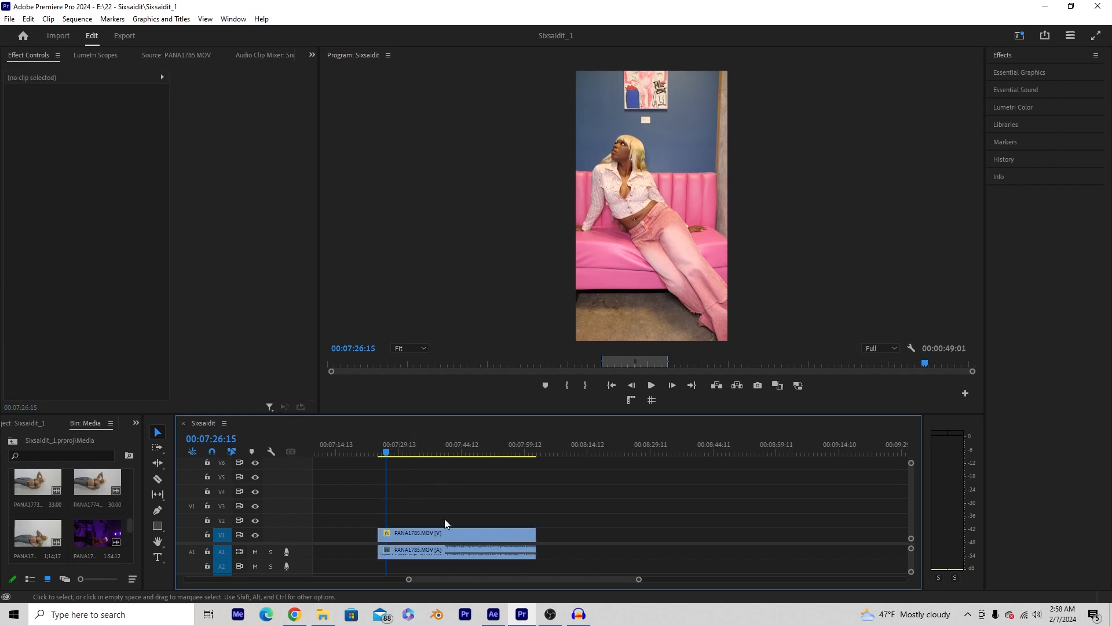
# - Duplicate the couch clip from V1 onto V2 and swap the two copies
pyautogui.click(404, 532)
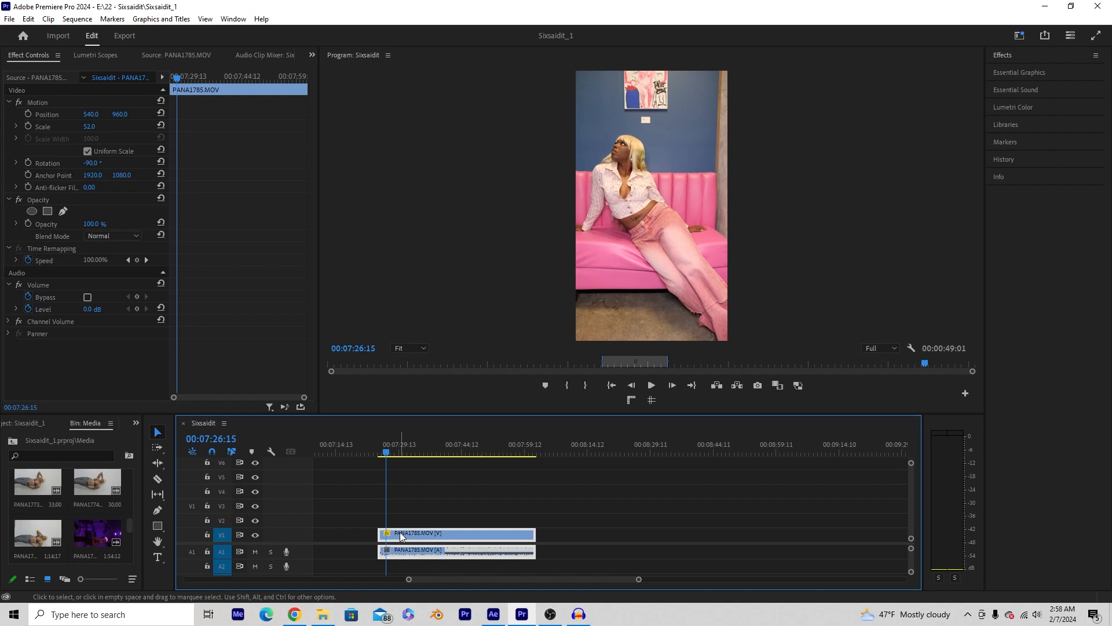
pyautogui.moveTo(403, 536); pyautogui.dragTo(404, 524)
pyautogui.click(425, 533)
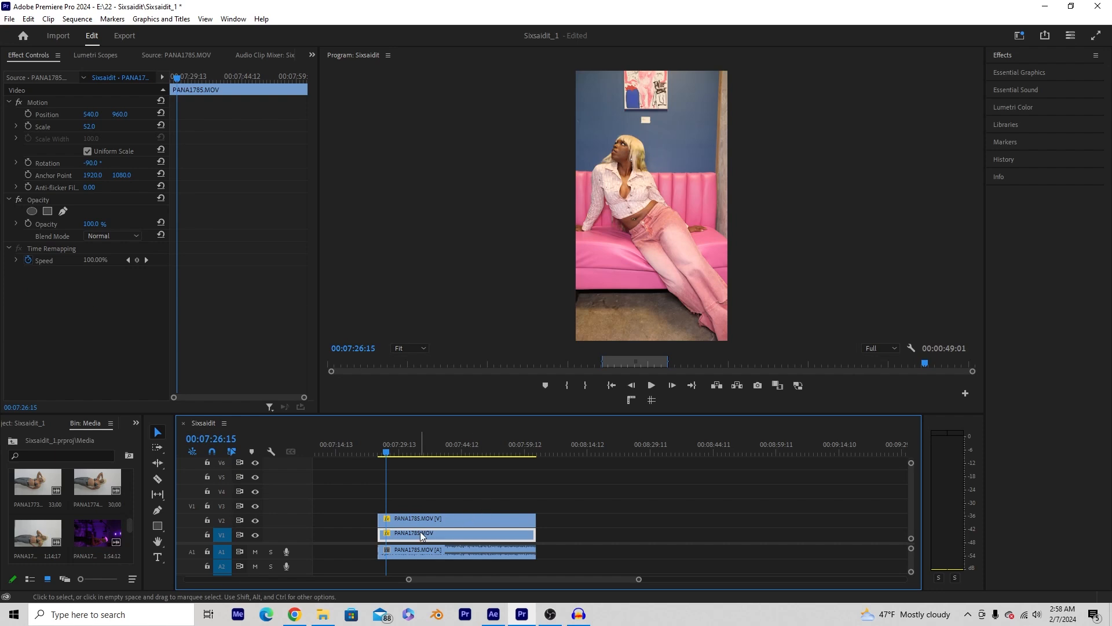
pyautogui.moveTo(421, 536); pyautogui.dragTo(401, 525)
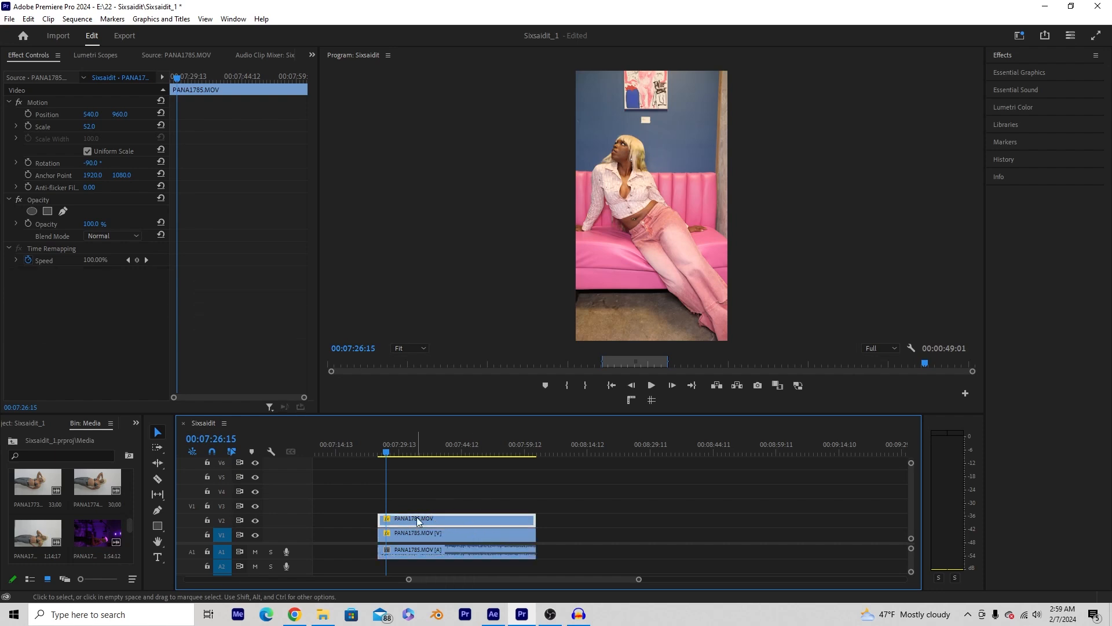
# - Replace the upper clip copy with an After Effects composition and switch to After Effects
pyautogui.rightClick(418, 521)
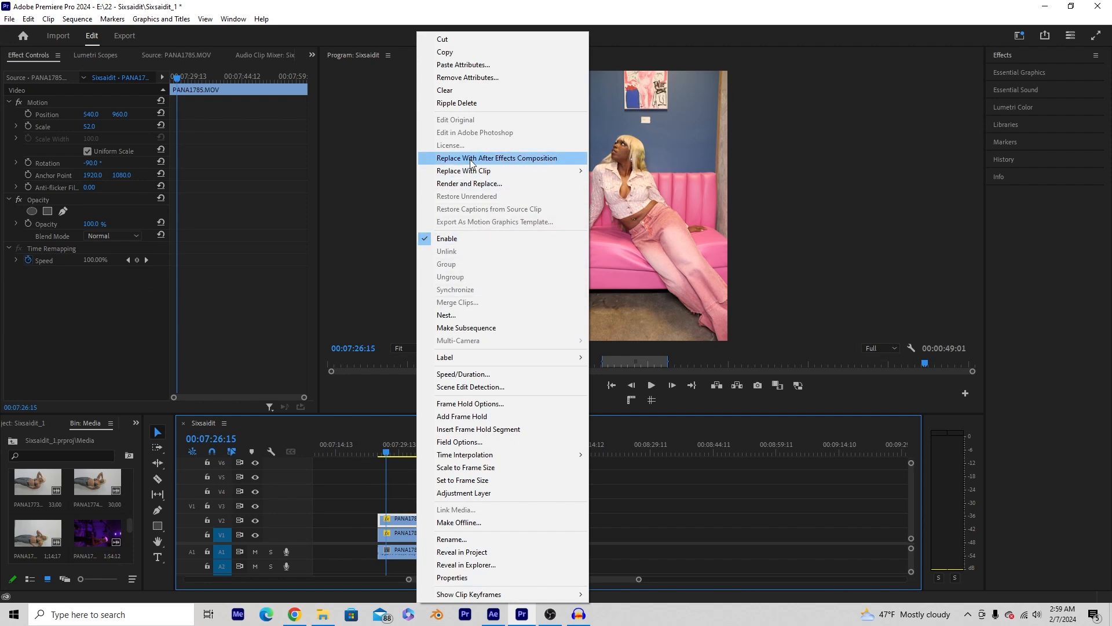
pyautogui.click(501, 158)
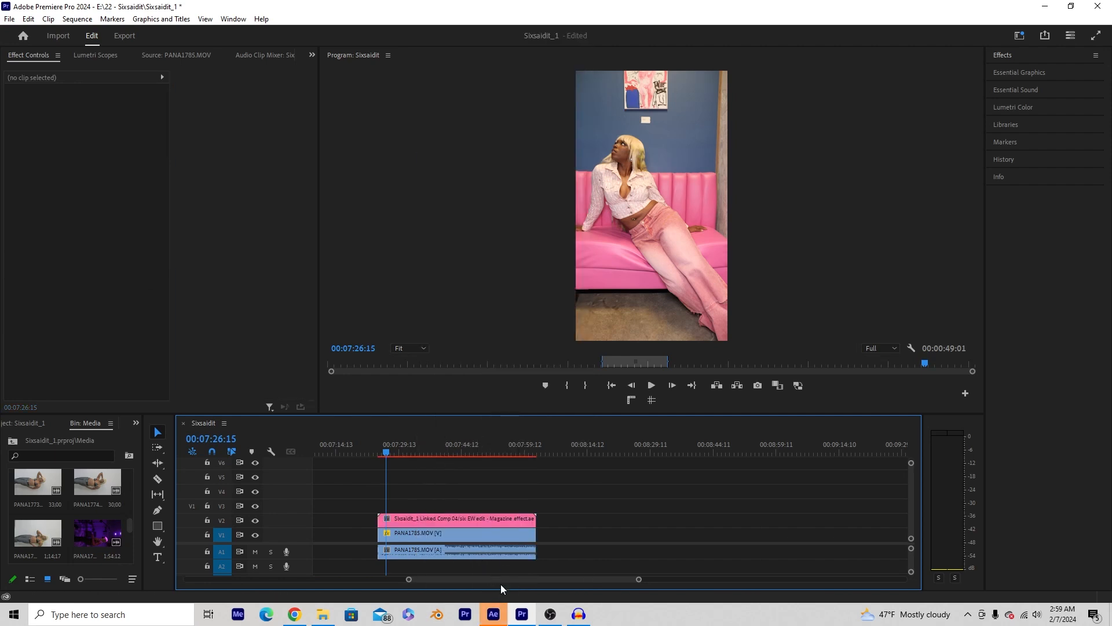
pyautogui.click(493, 614)
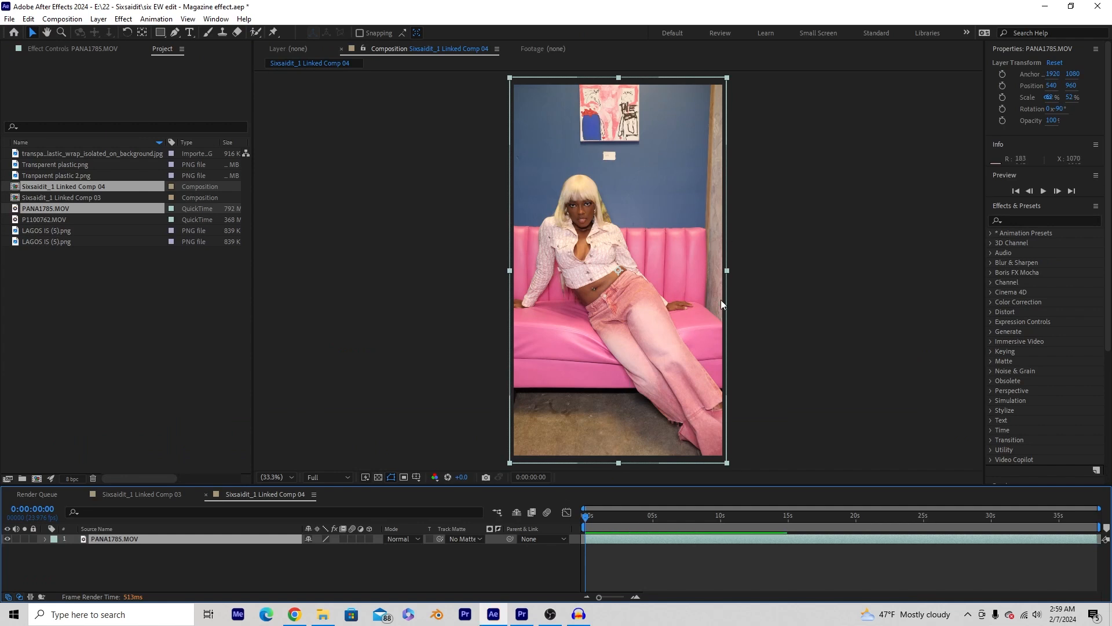
# - Rename the PANA1785.MOV layer to Original
pyautogui.rightClick(108, 538)
pyautogui.click(148, 506)
pyautogui.write('Original')
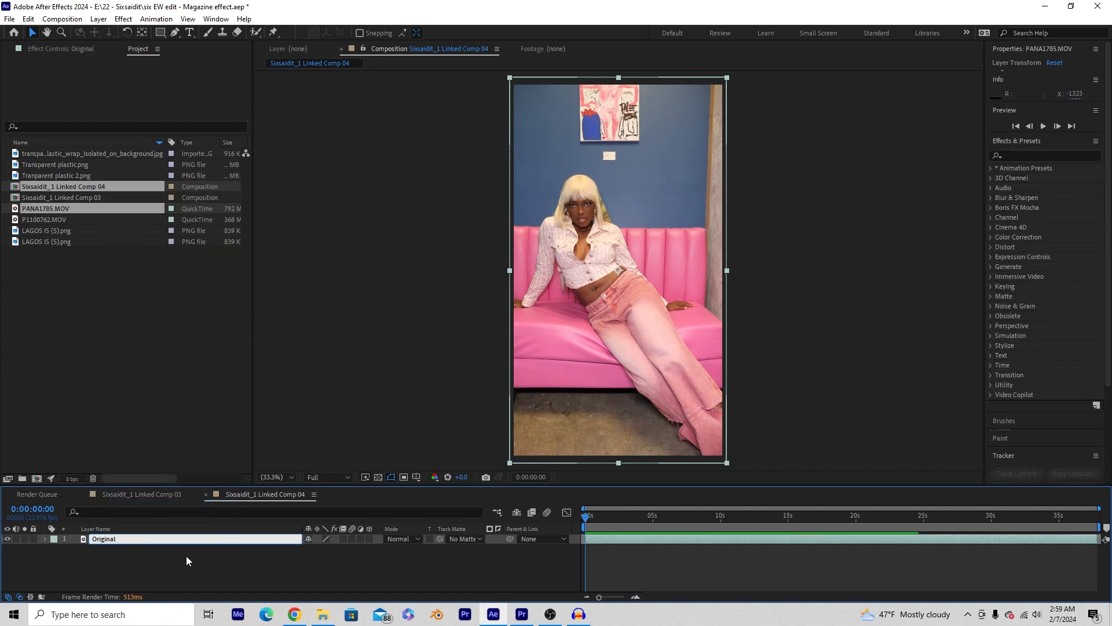
pyautogui.press('Return')
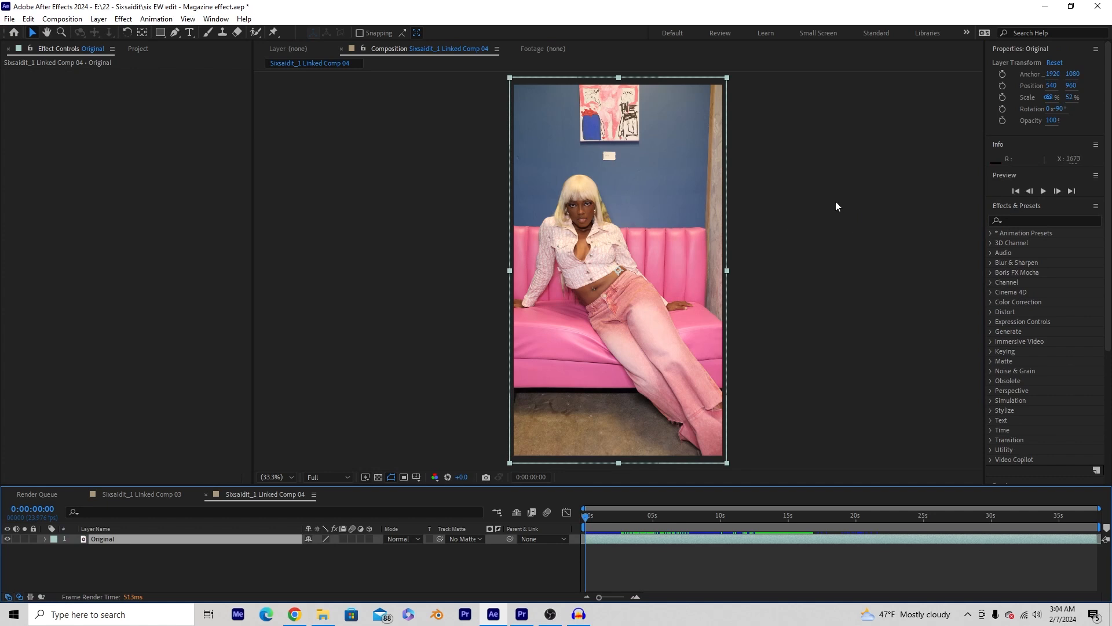
# - Bring up the Tracker panel with the Original layer selected
pyautogui.click(1002, 205)
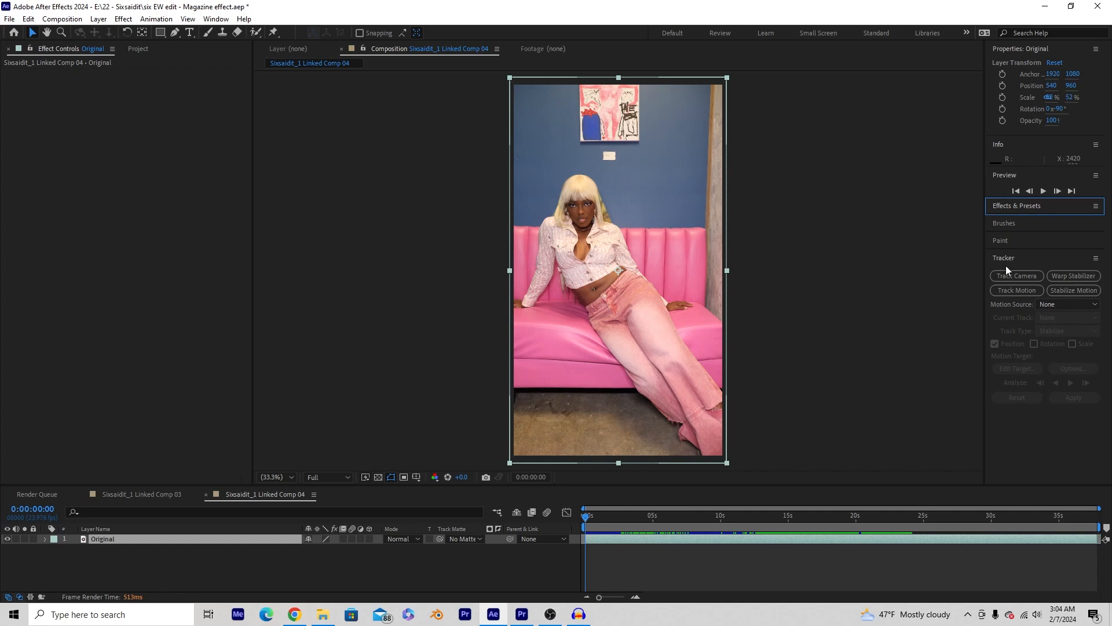
pyautogui.click(215, 19)
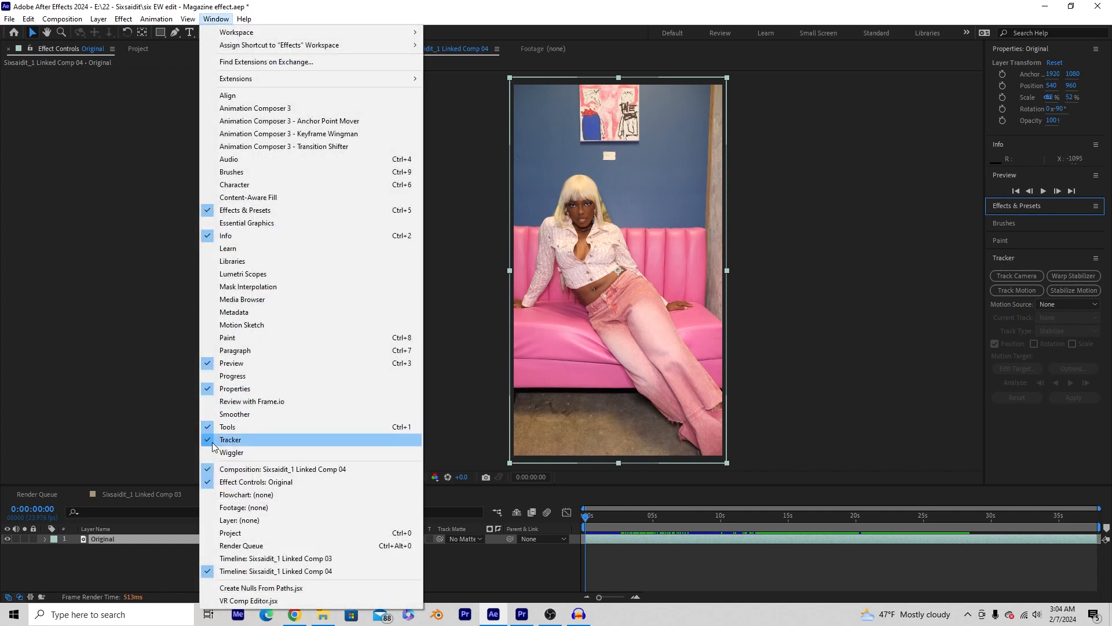
pyautogui.click(860, 312)
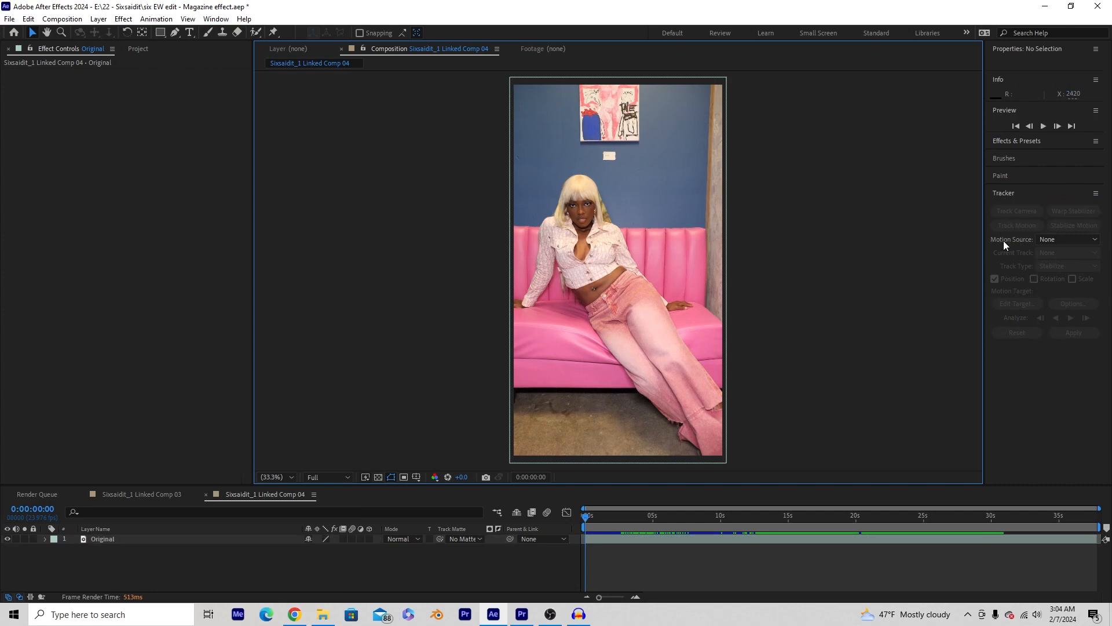
pyautogui.click(996, 188)
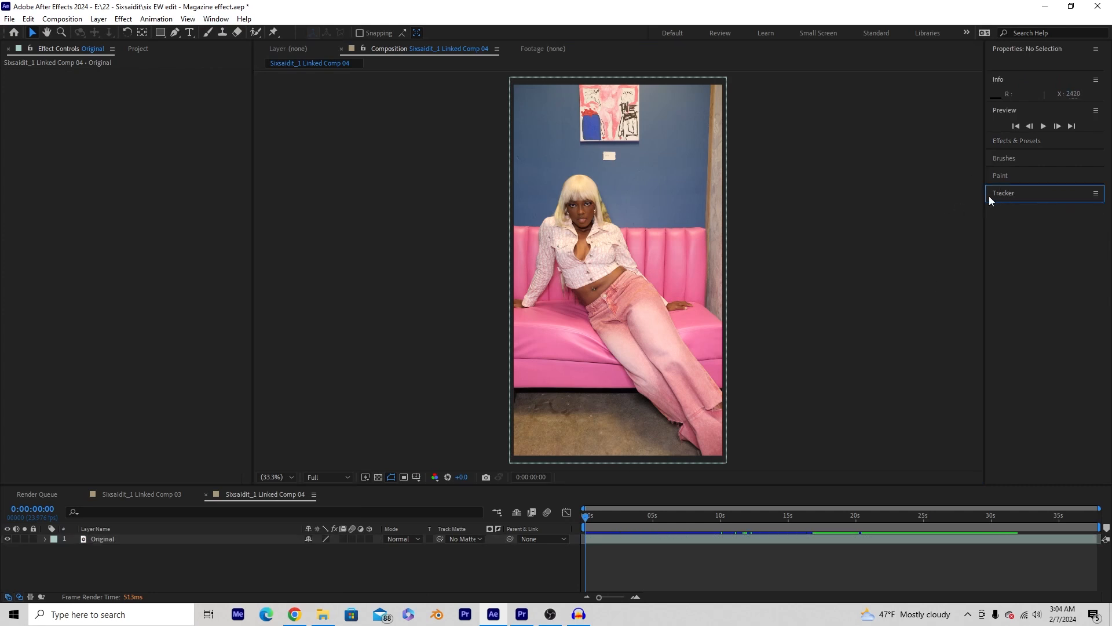
pyautogui.click(593, 540)
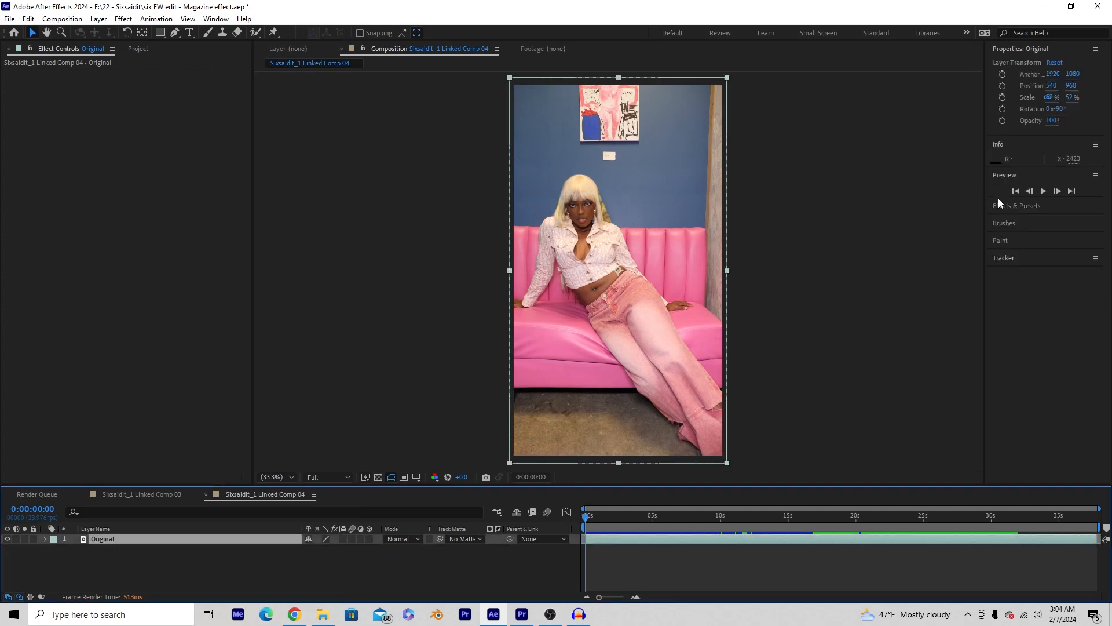
pyautogui.click(1006, 259)
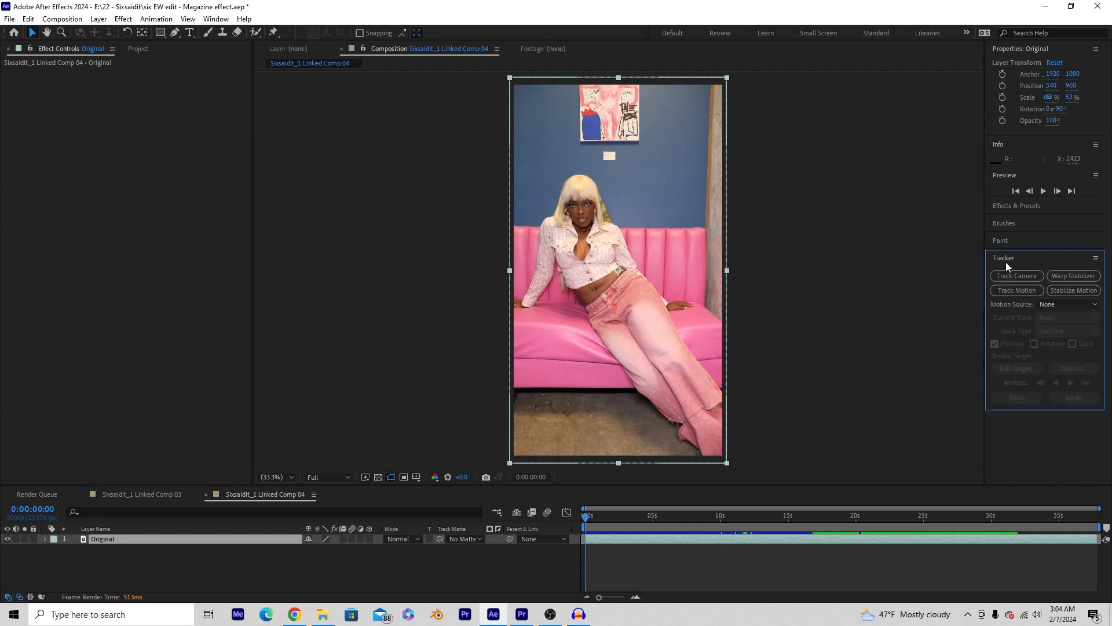
# - Start Stabilize Motion on the Original layer and place Track Point 1 on the woman's nose
pyautogui.click(1068, 290)
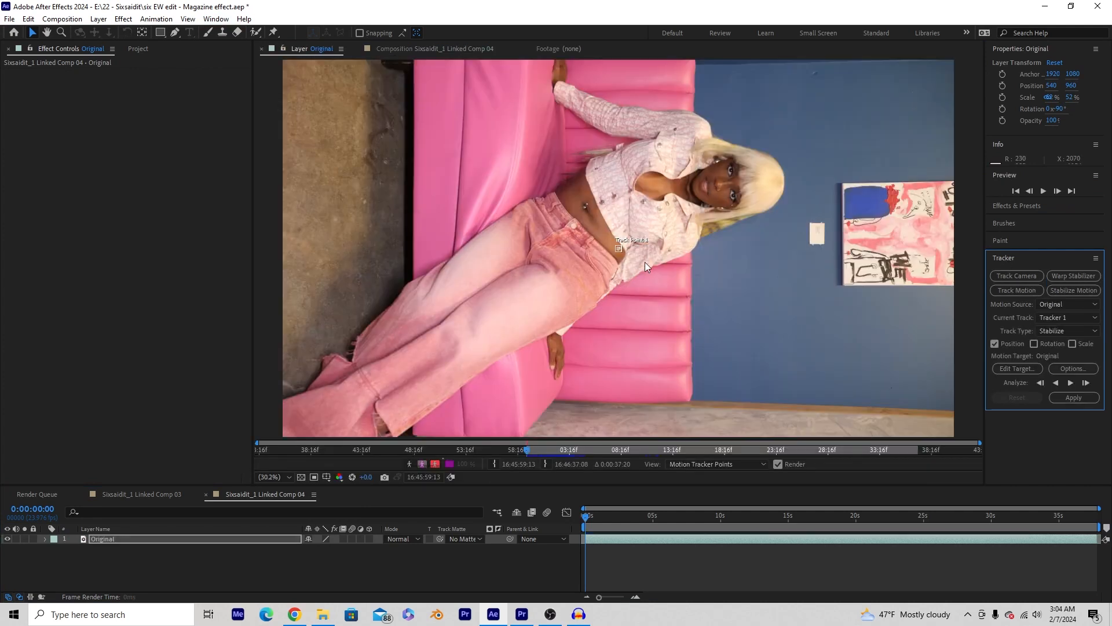
pyautogui.scroll(4, 640, 266)
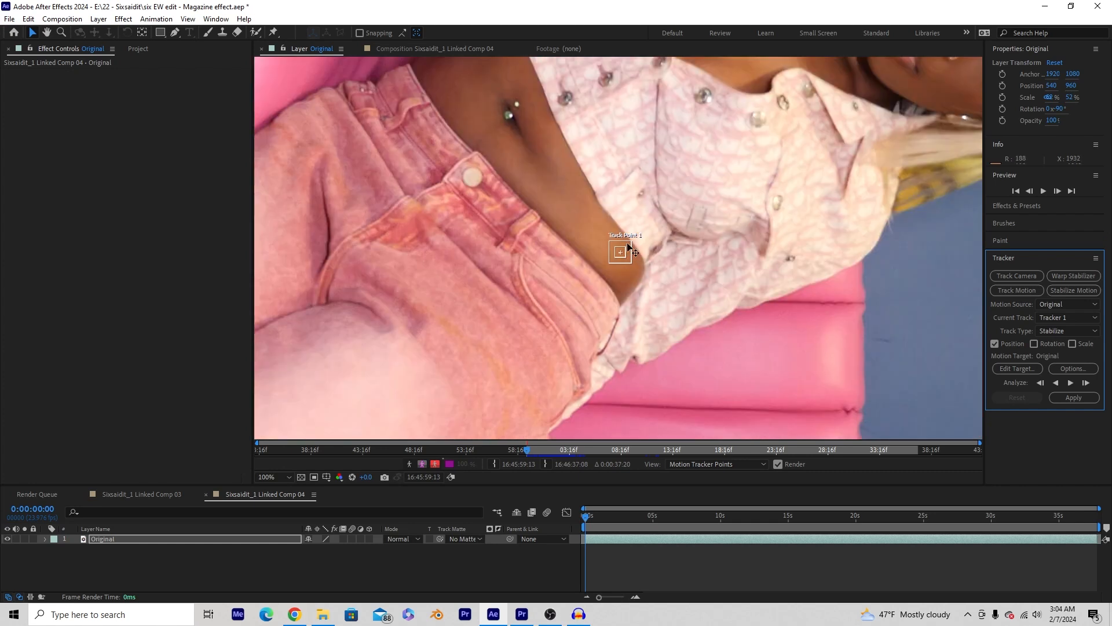
pyautogui.moveTo(629, 248); pyautogui.dragTo(531, 174)
pyautogui.scroll(1, 526, 219)
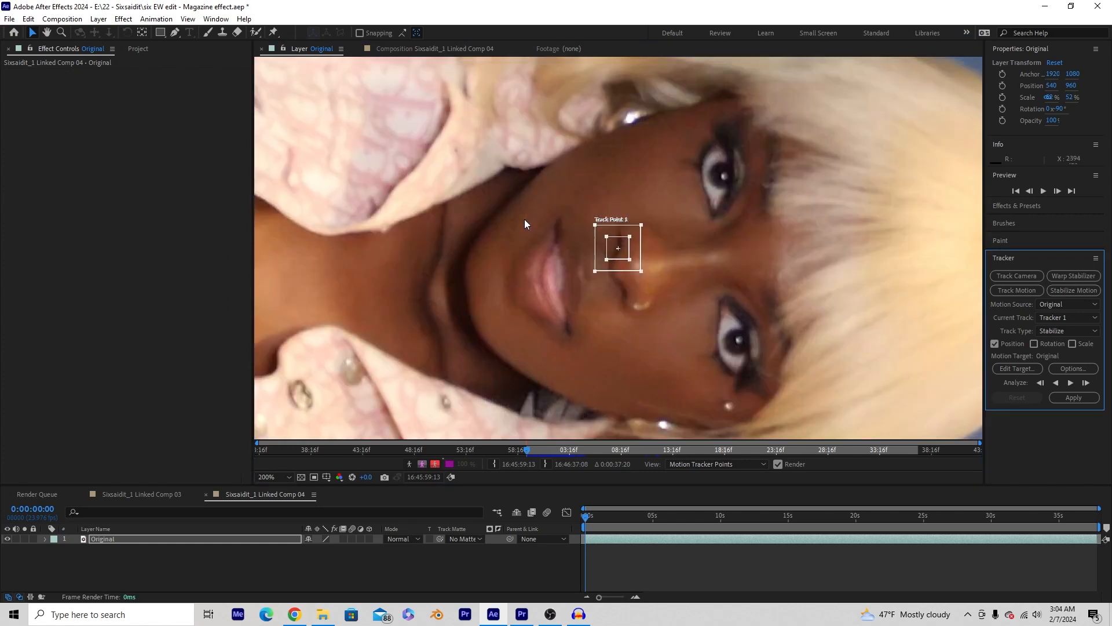
pyautogui.scroll(2, 630, 263)
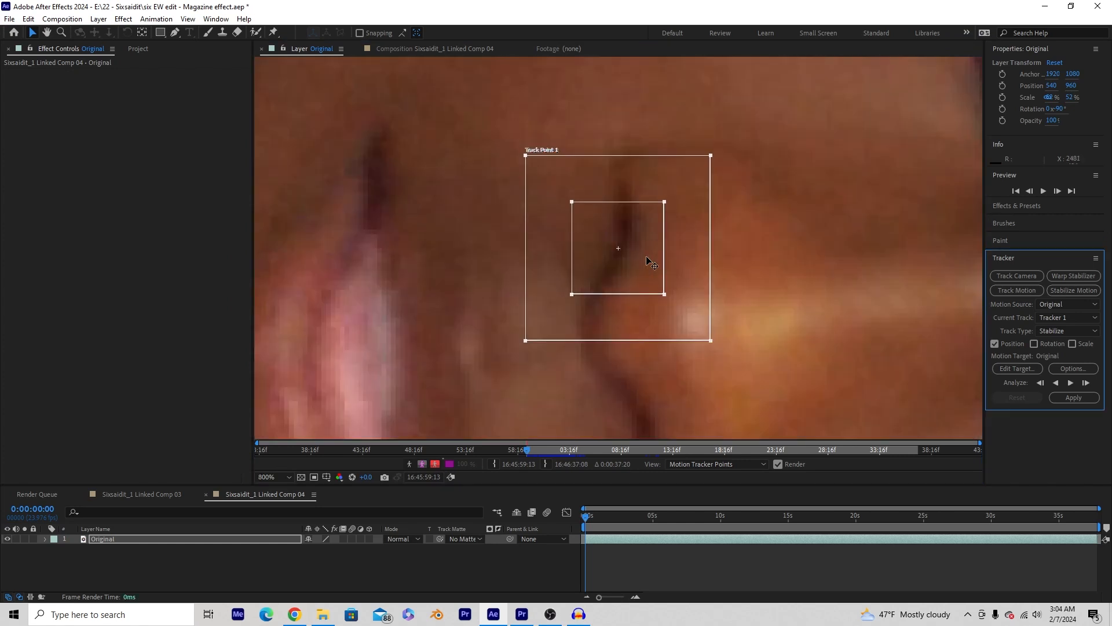
pyautogui.moveTo(629, 237); pyautogui.dragTo(637, 220)
# - Resize Track Point 1's search area and fine-tune its position on the nose
pyautogui.scroll(-1, 618, 262)
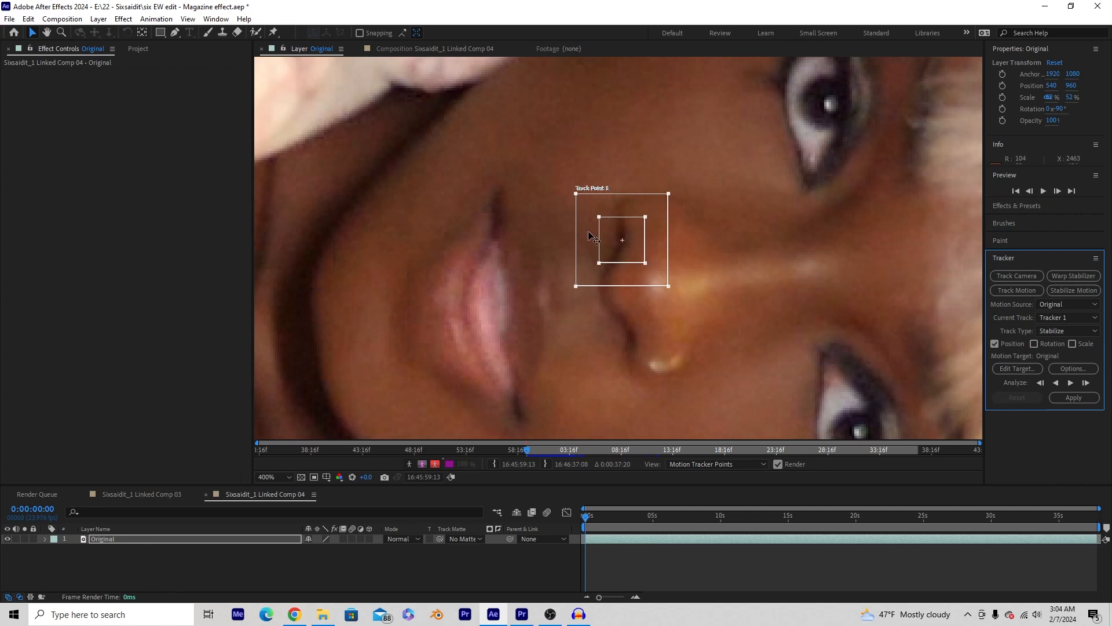
pyautogui.scroll(-1, 643, 272)
pyautogui.moveTo(643, 267); pyautogui.dragTo(674, 301)
pyautogui.moveTo(619, 242)
pyautogui.mouseDown()
pyautogui.moveTo(642, 279)
pyautogui.moveTo(615, 242)
pyautogui.moveTo(629, 230)
pyautogui.mouseUp()
pyautogui.moveTo(672, 191); pyautogui.dragTo(656, 187)
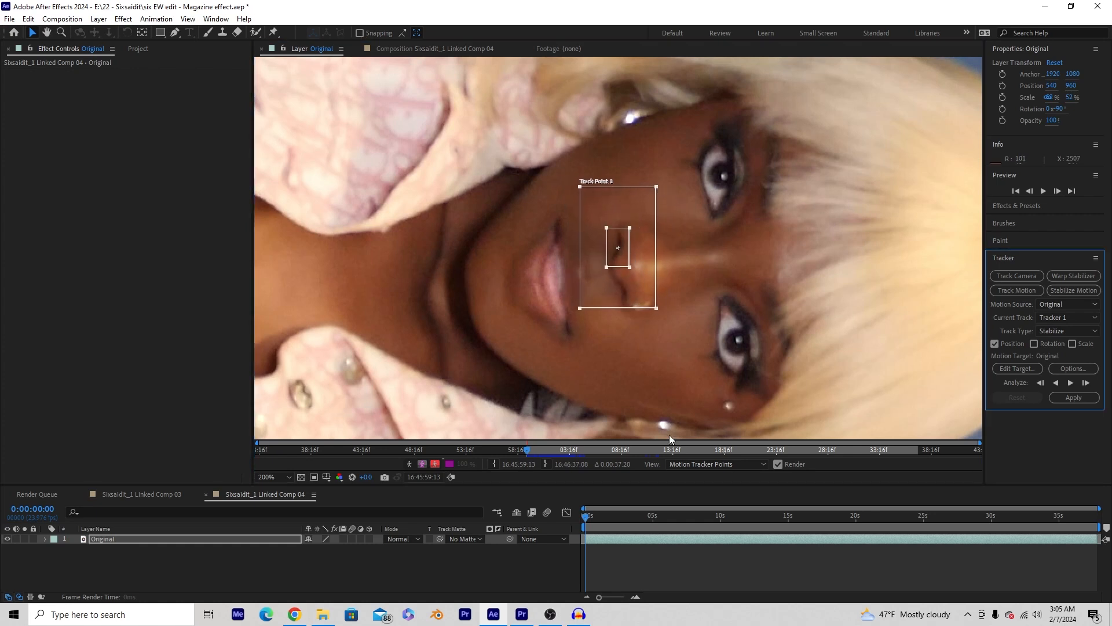
# - Briefly analyze the track forward, then zoom the timeline and correct Track Point 1 at frame 12
pyautogui.click(1071, 383)
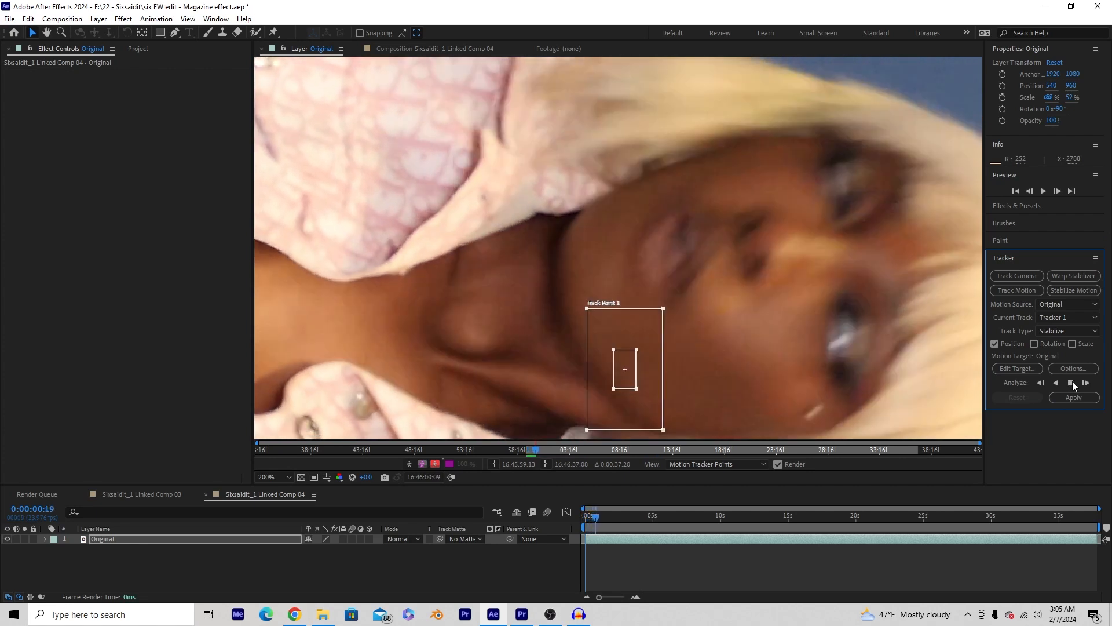
pyautogui.click(1071, 383)
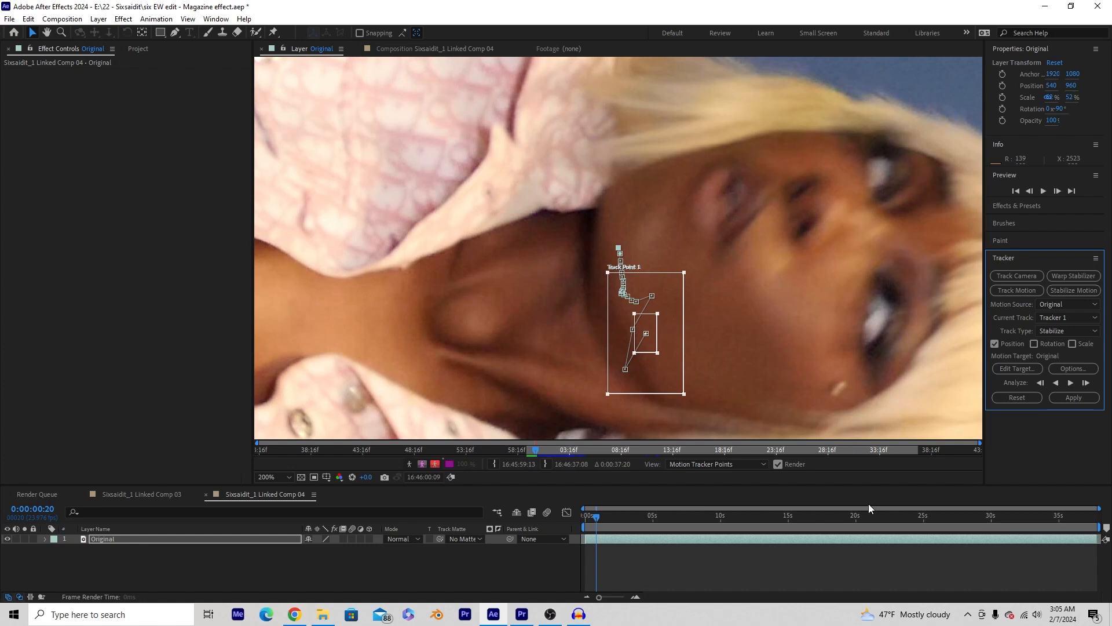
pyautogui.moveTo(1098, 508); pyautogui.dragTo(625, 508)
pyautogui.moveTo(738, 520)
pyautogui.mouseDown()
pyautogui.moveTo(618, 515)
pyautogui.moveTo(717, 515)
pyautogui.mouseUp()
pyautogui.scroll(2, 623, 343)
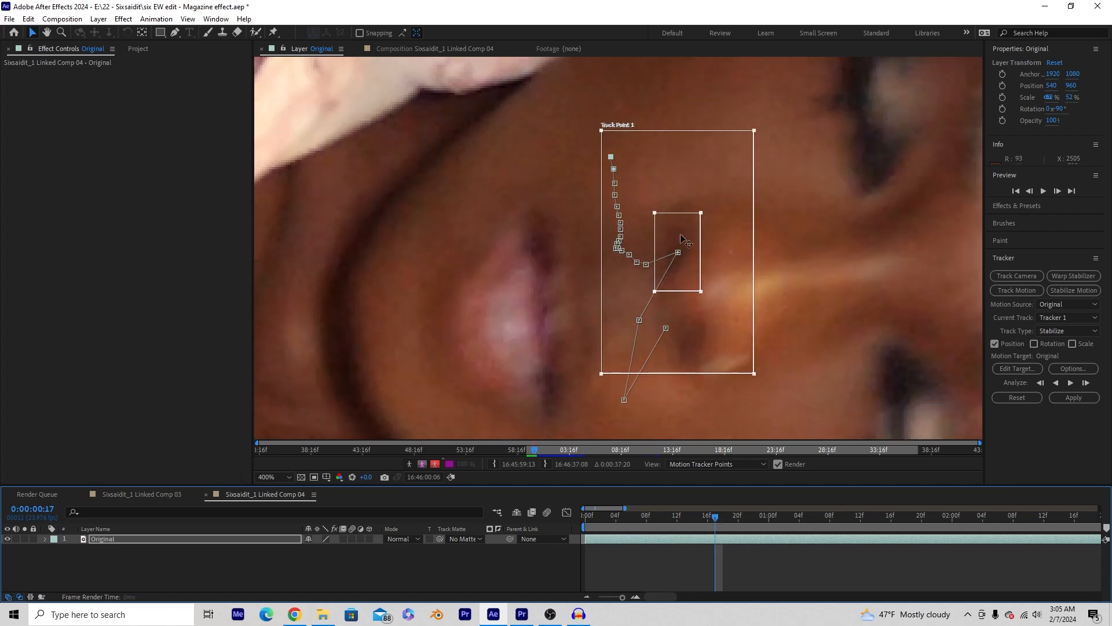
pyautogui.moveTo(682, 235); pyautogui.dragTo(682, 236)
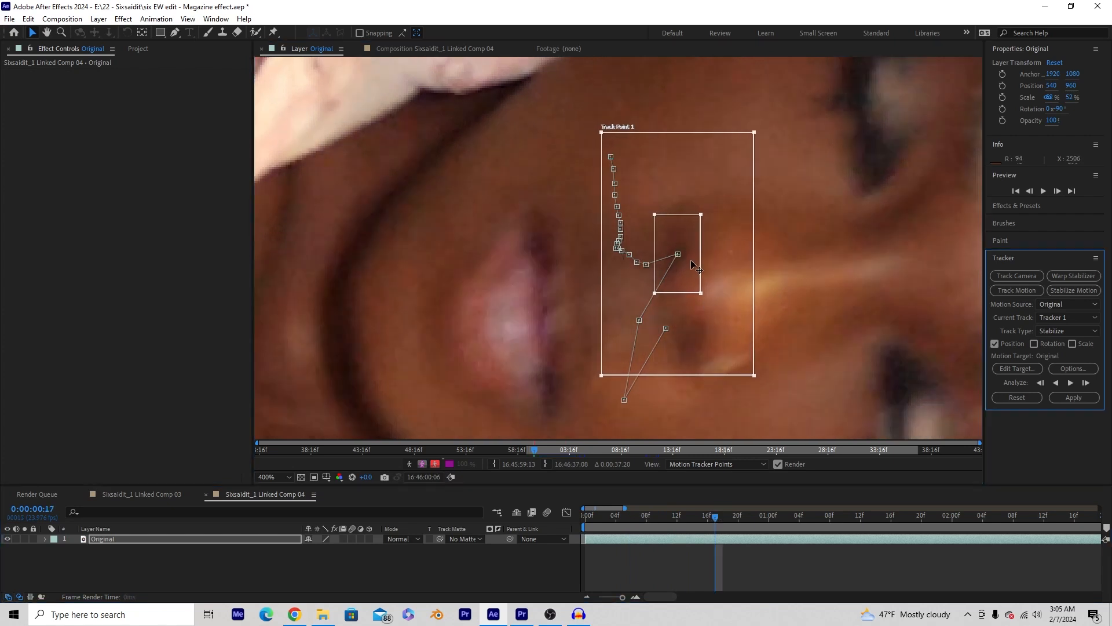
# - Re-place Track Point 1 on the nostril and eye over frames 18 through 20
pyautogui.moveTo(719, 515); pyautogui.dragTo(723, 515)
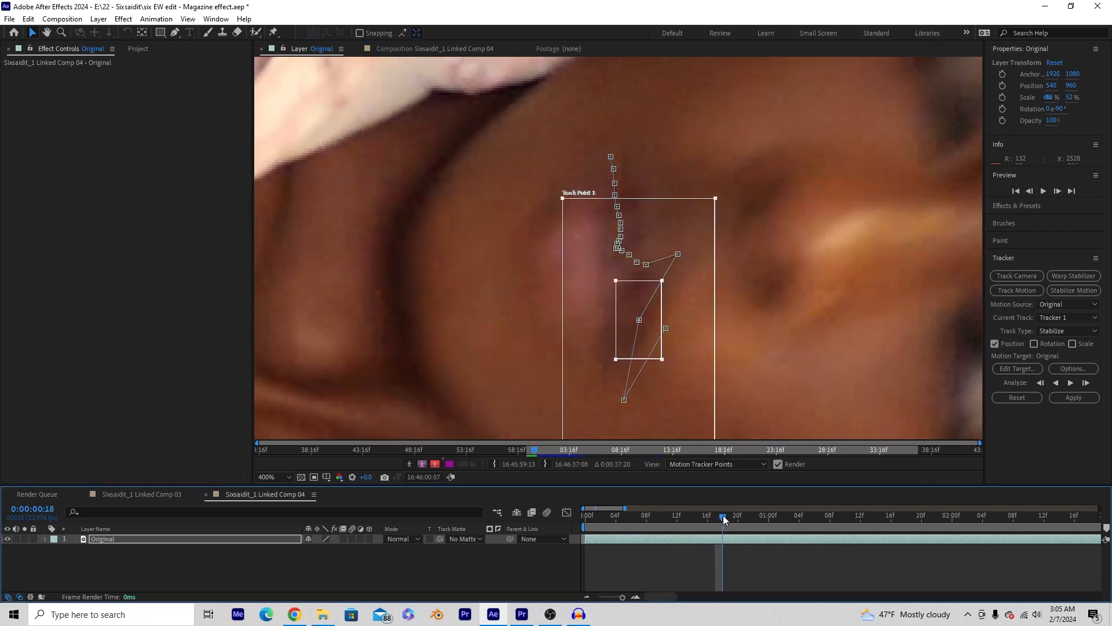
pyautogui.moveTo(651, 256); pyautogui.dragTo(547, 267)
pyautogui.moveTo(553, 332); pyautogui.dragTo(676, 221)
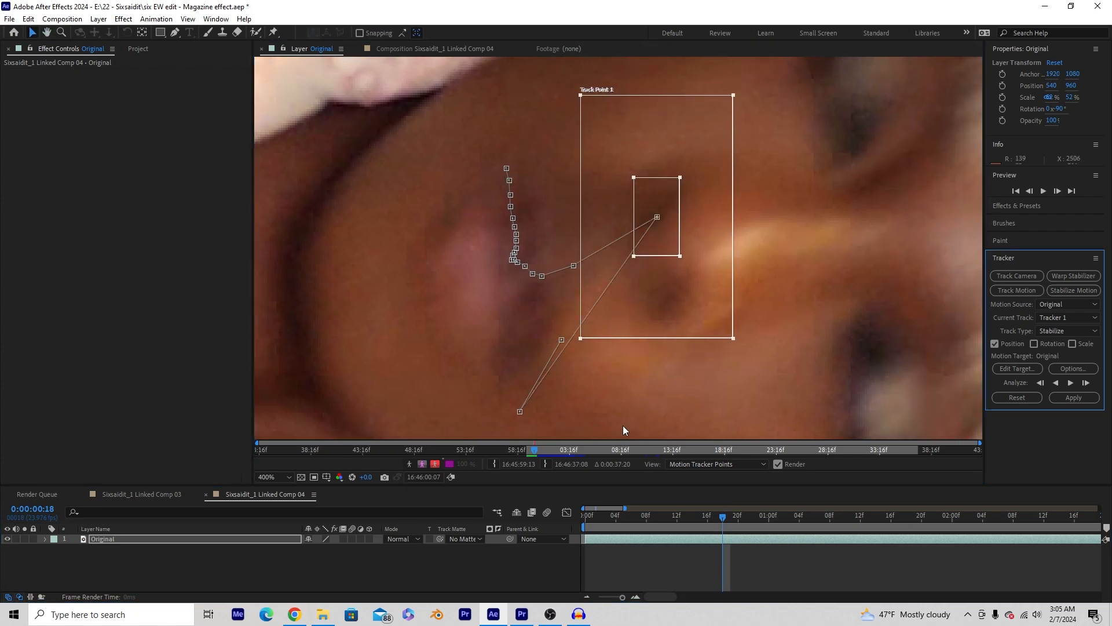
pyautogui.moveTo(724, 519); pyautogui.dragTo(728, 516)
pyautogui.scroll(-1, 686, 324)
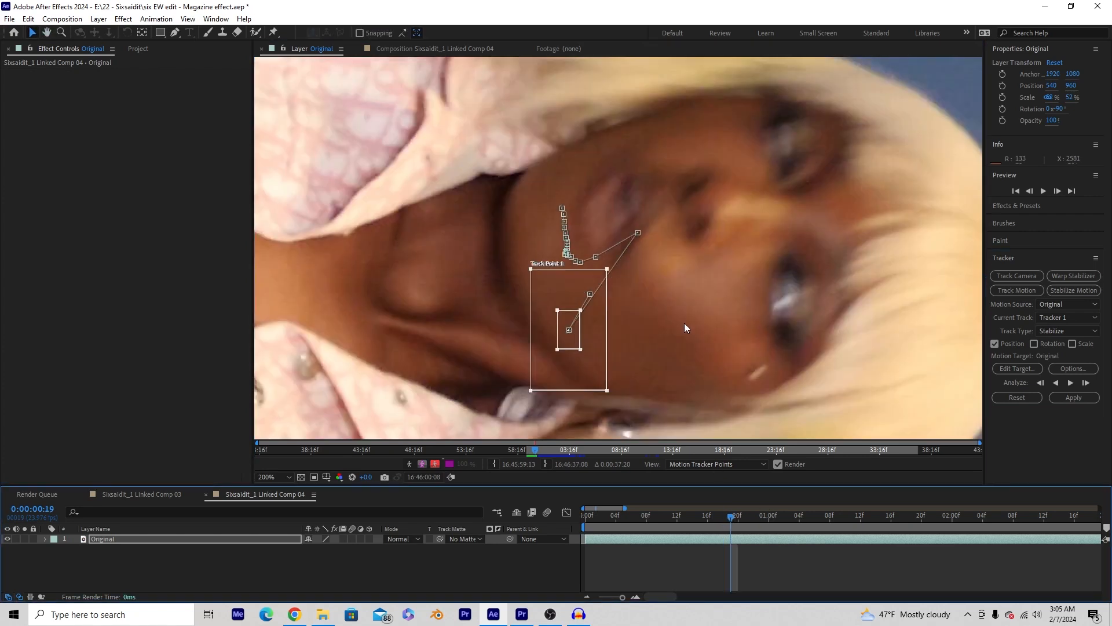
pyautogui.moveTo(590, 333); pyautogui.dragTo(714, 193)
pyautogui.click(735, 517)
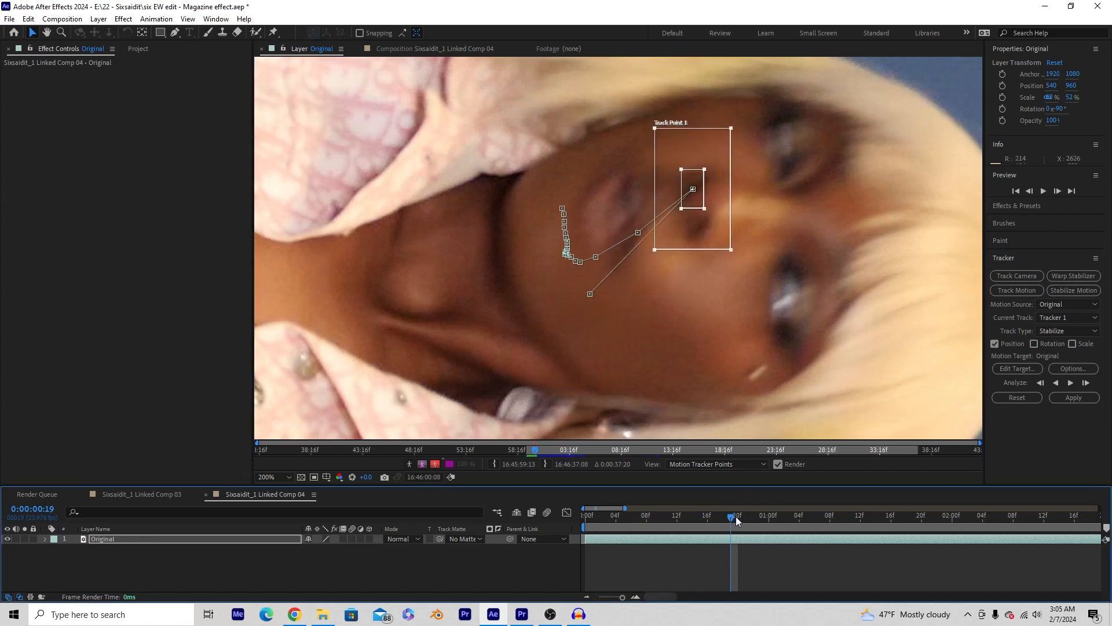
pyautogui.moveTo(609, 308); pyautogui.dragTo(767, 164)
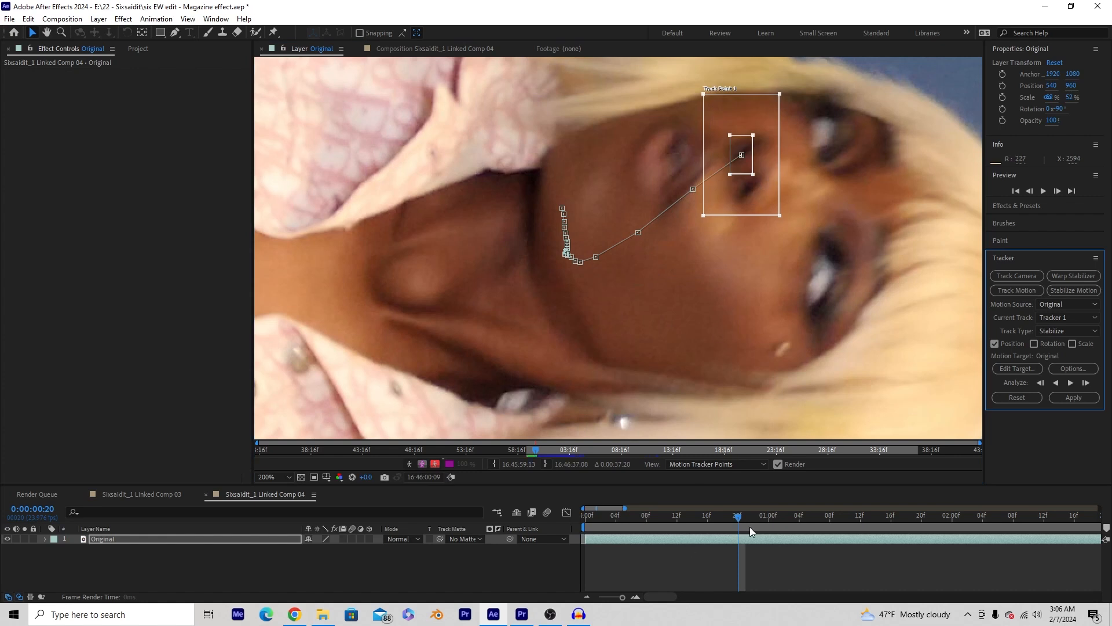
# - Realign Track Point 1 on her eye frame by frame from frame 21 to 24
pyautogui.moveTo(737, 516); pyautogui.dragTo(745, 516)
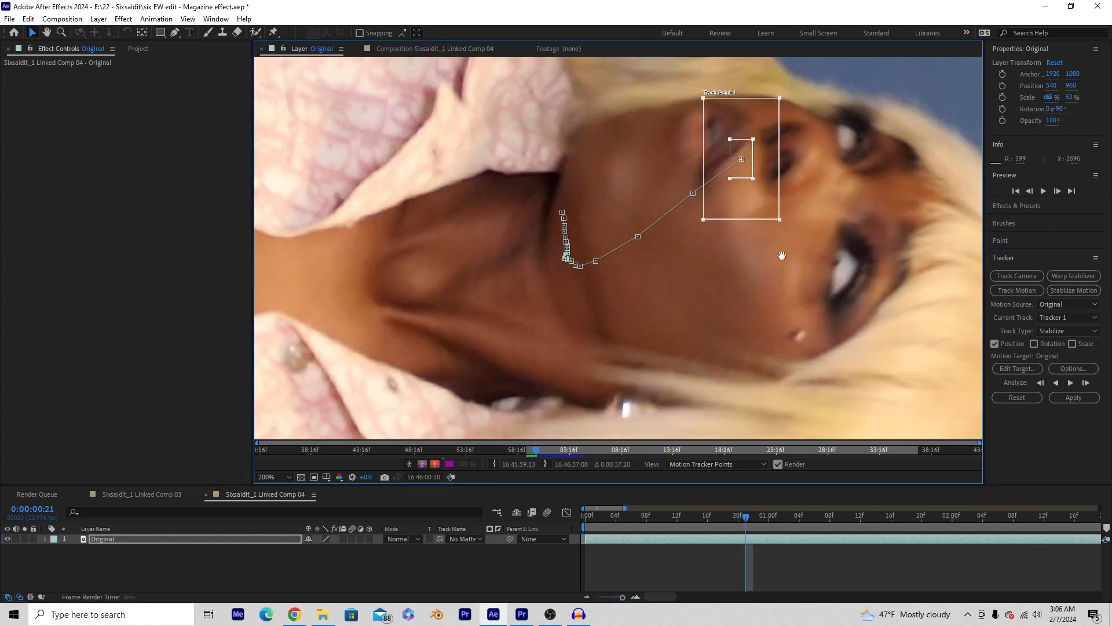
pyautogui.scroll(1, 794, 241)
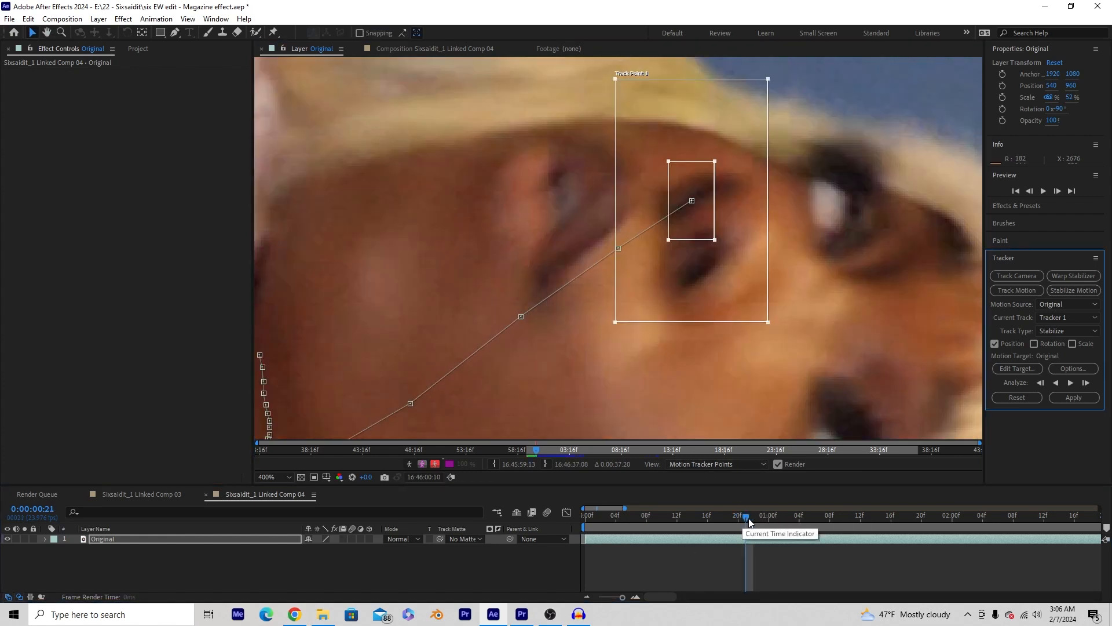
pyautogui.moveTo(745, 517); pyautogui.dragTo(756, 521)
pyautogui.moveTo(739, 263); pyautogui.dragTo(771, 243)
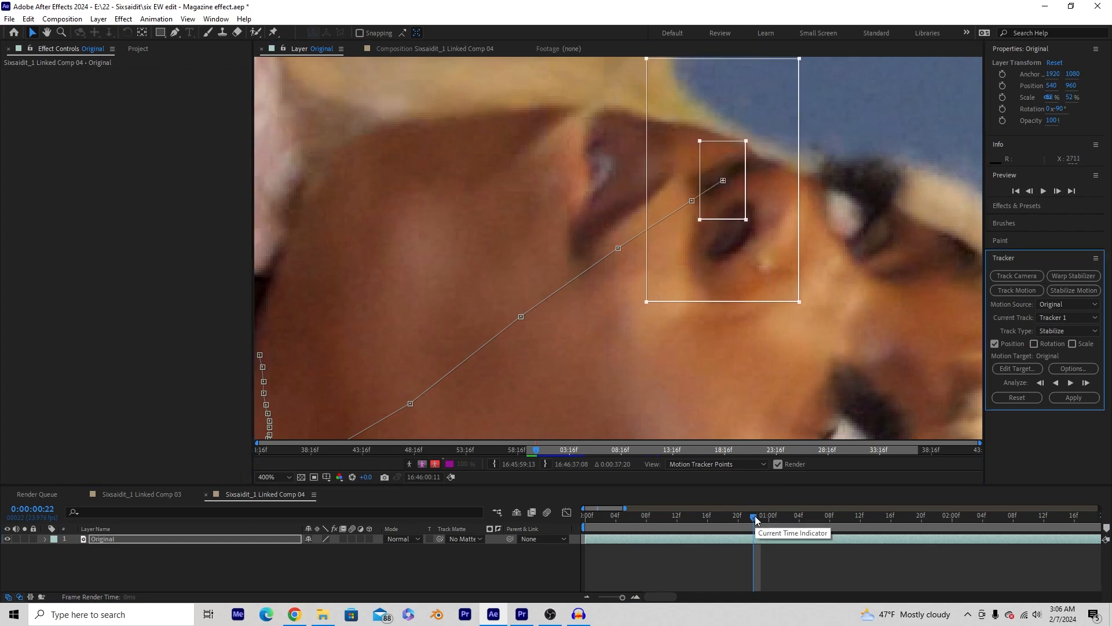
pyautogui.moveTo(756, 515); pyautogui.dragTo(761, 516)
pyautogui.moveTo(739, 198); pyautogui.dragTo(752, 184)
pyautogui.moveTo(763, 517); pyautogui.dragTo(769, 516)
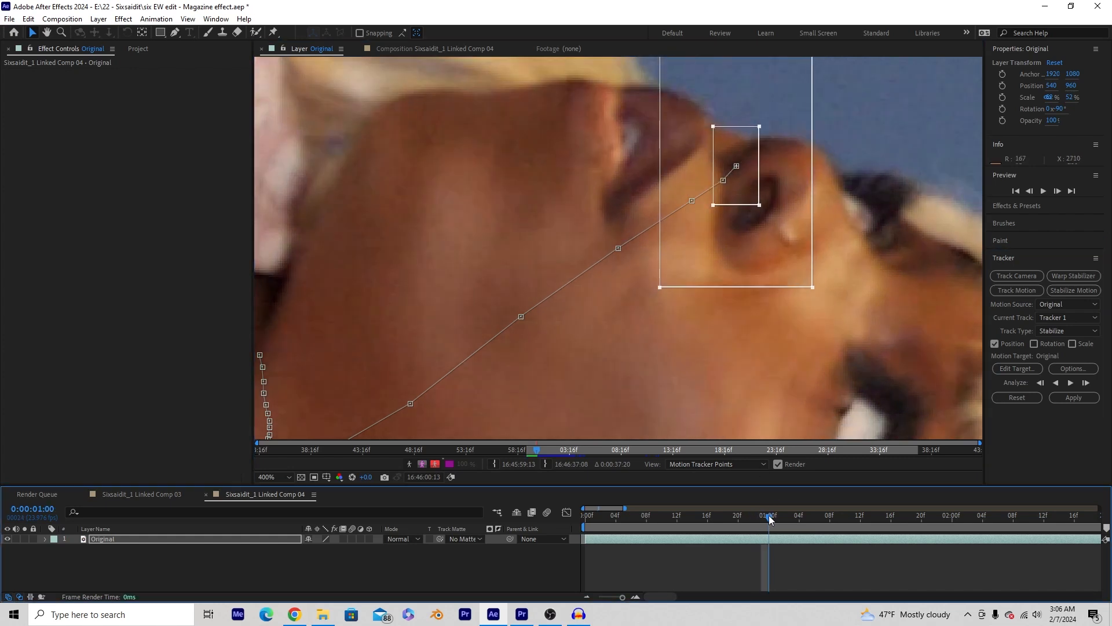
pyautogui.moveTo(745, 177); pyautogui.dragTo(743, 171)
pyautogui.moveTo(755, 153); pyautogui.dragTo(755, 157)
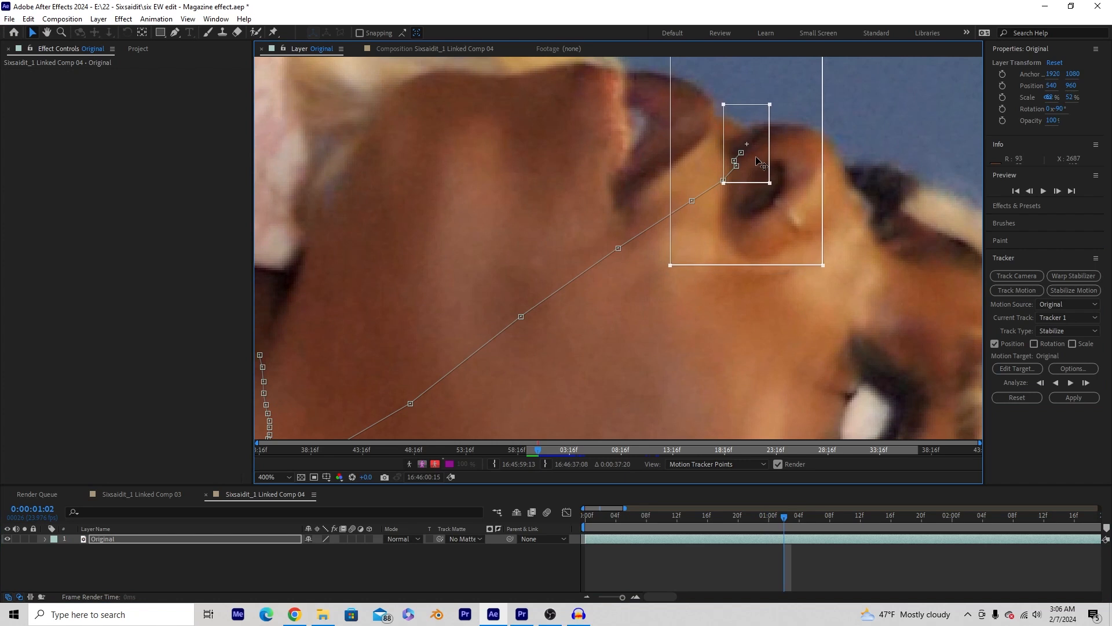
pyautogui.scroll(-1, 607, 224)
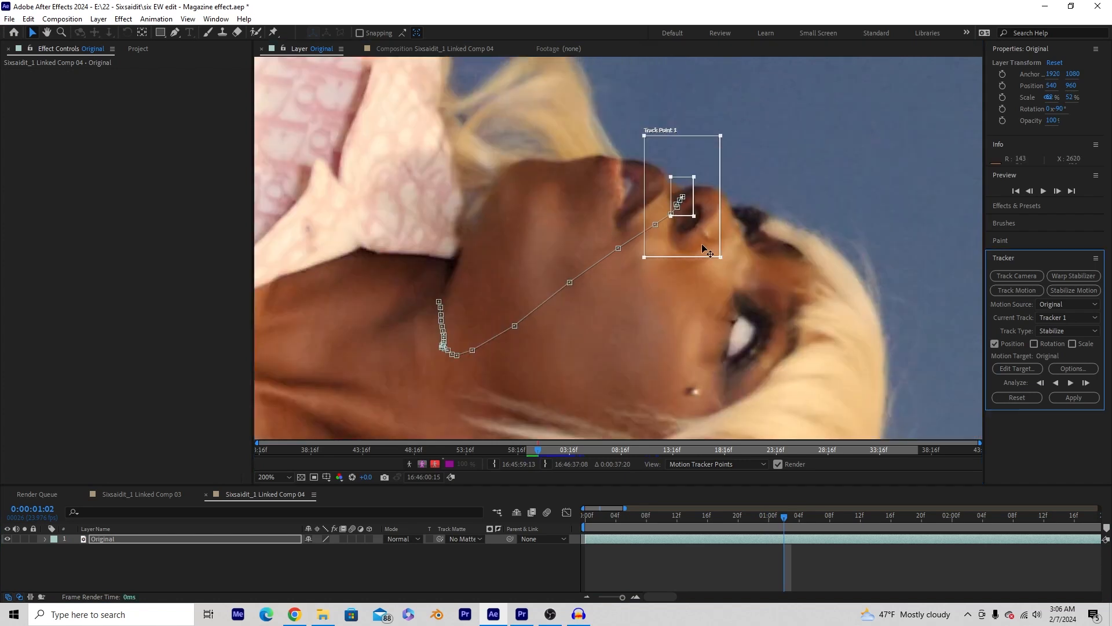
pyautogui.scroll(1, 709, 324)
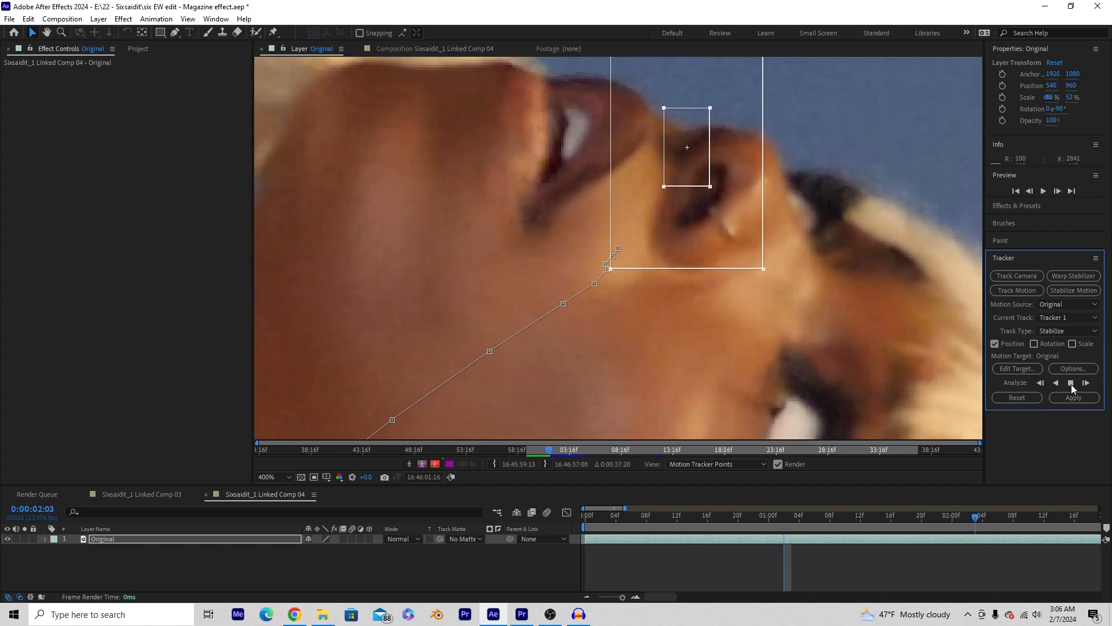
# - Stop and resume forward tracking, halting where Track Point 1 drifts
pyautogui.click(1071, 385)
pyautogui.moveTo(806, 157); pyautogui.dragTo(704, 312)
pyautogui.scroll(-1, 705, 311)
pyautogui.moveTo(695, 241)
pyautogui.mouseDown()
pyautogui.moveTo(690, 251)
pyautogui.moveTo(705, 256)
pyautogui.mouseUp()
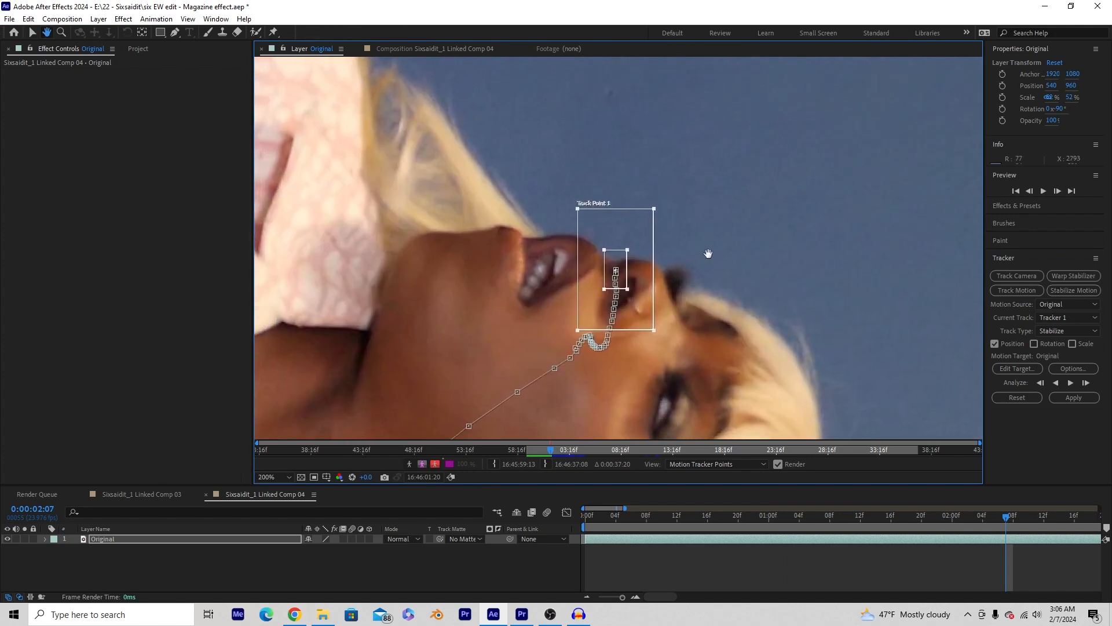
pyautogui.click(1070, 382)
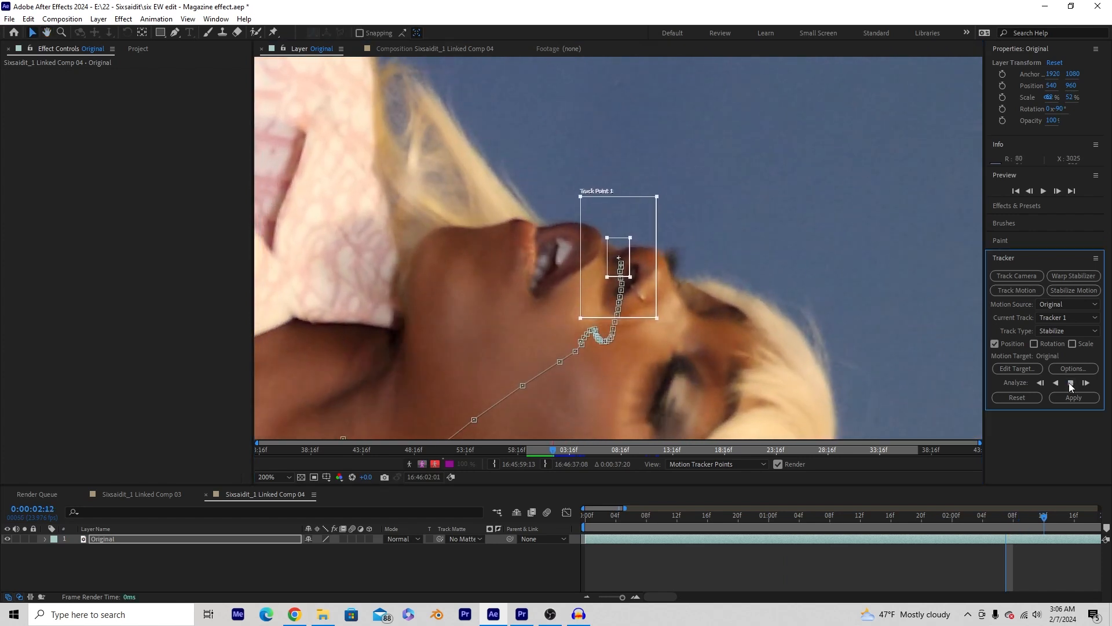
pyautogui.click(1070, 383)
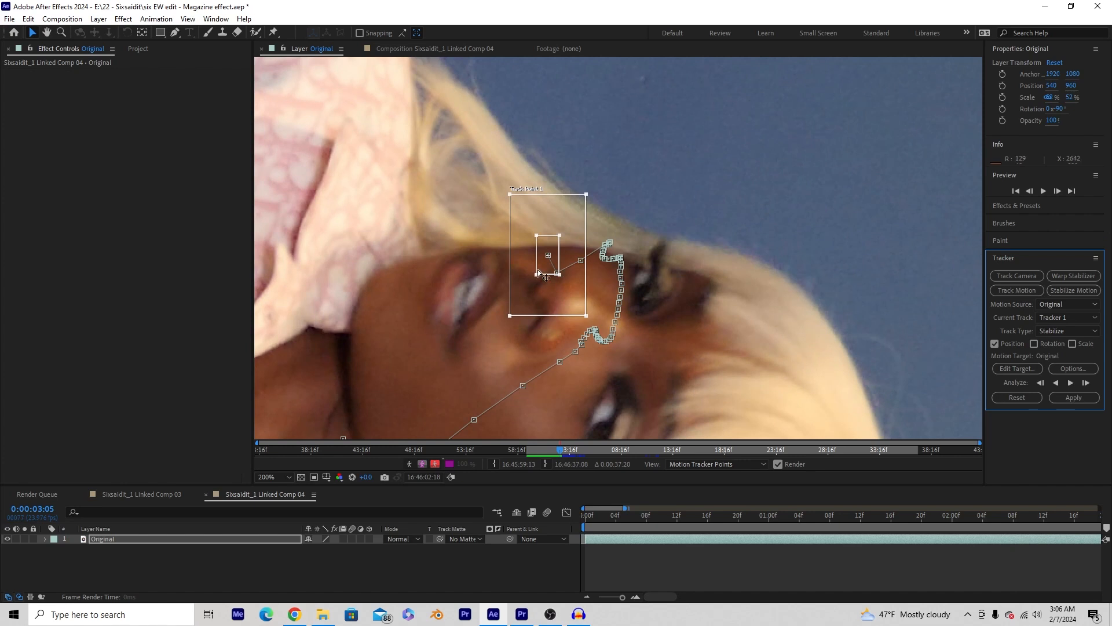
# - Correct Track Point 1's position on the frames around 0:00:03:05
pyautogui.scroll(2, 545, 281)
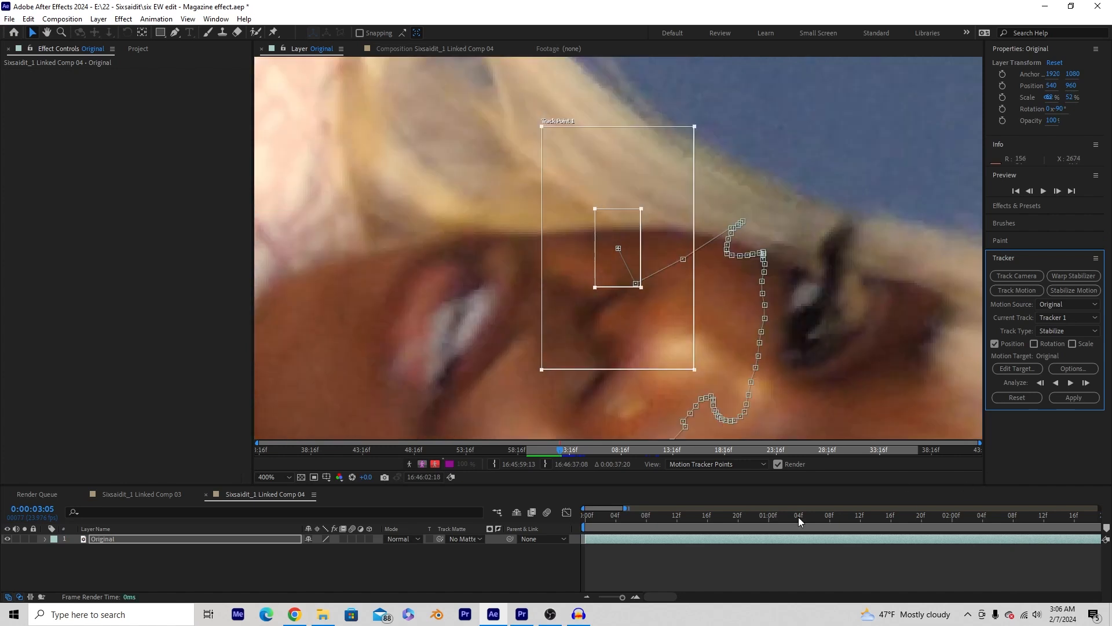
pyautogui.moveTo(593, 507); pyautogui.dragTo(631, 511)
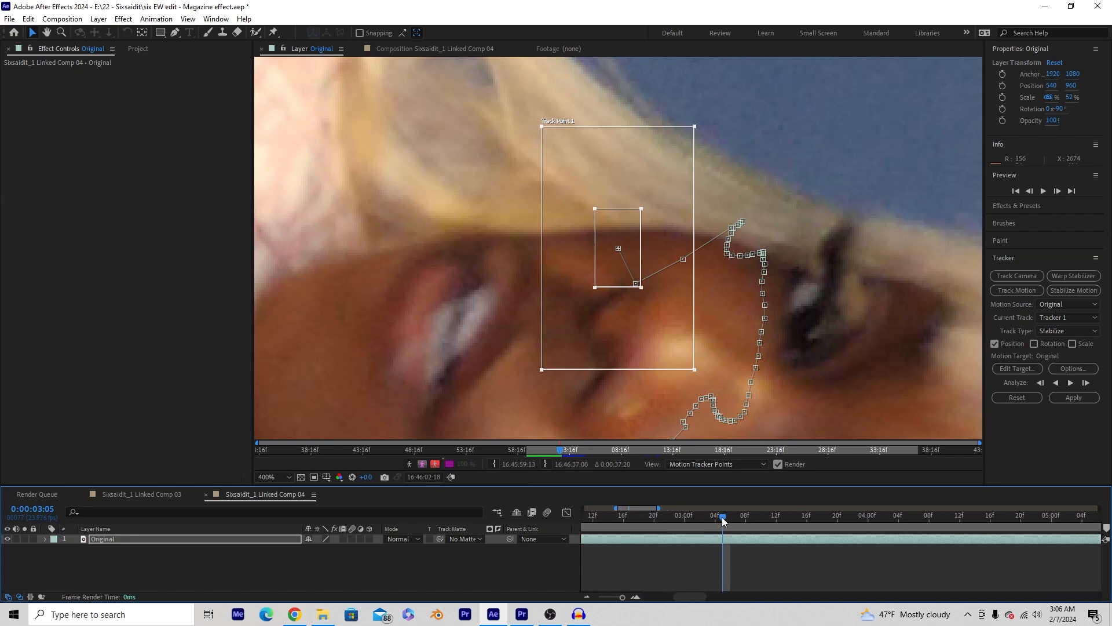
pyautogui.moveTo(722, 517); pyautogui.dragTo(709, 519)
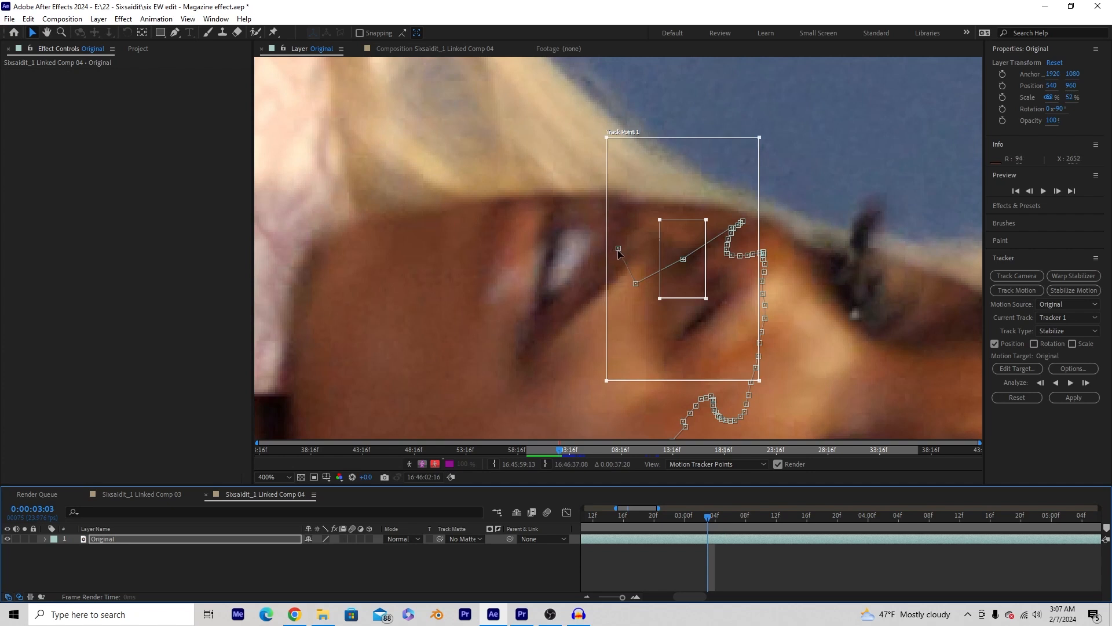
pyautogui.moveTo(707, 515)
pyautogui.mouseDown()
pyautogui.moveTo(697, 516)
pyautogui.moveTo(723, 516)
pyautogui.mouseUp()
pyautogui.moveTo(635, 289); pyautogui.dragTo(695, 259)
pyautogui.moveTo(722, 516); pyautogui.dragTo(730, 517)
pyautogui.moveTo(666, 257); pyautogui.dragTo(634, 281)
pyautogui.moveTo(732, 518); pyautogui.dragTo(739, 518)
pyautogui.moveTo(653, 275); pyautogui.dragTo(628, 290)
# - Adjust the viewer zoom and continue analyzing Track Point 1 forward
pyautogui.press(',')
pyautogui.scroll(1, 616, 331)
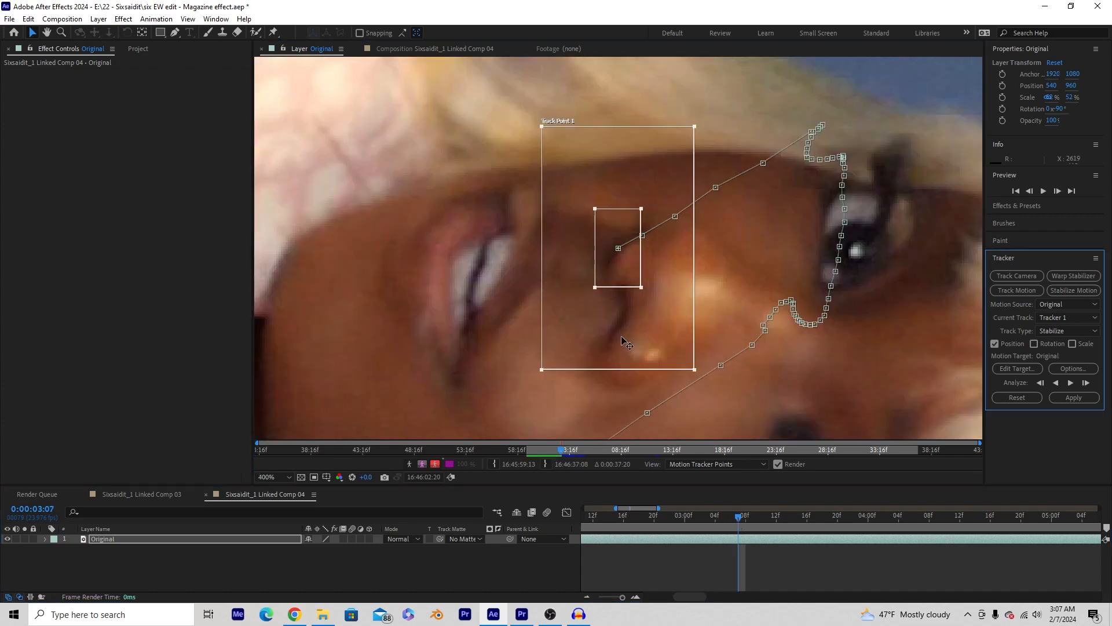
pyautogui.scroll(-1, 602, 319)
pyautogui.press('.')
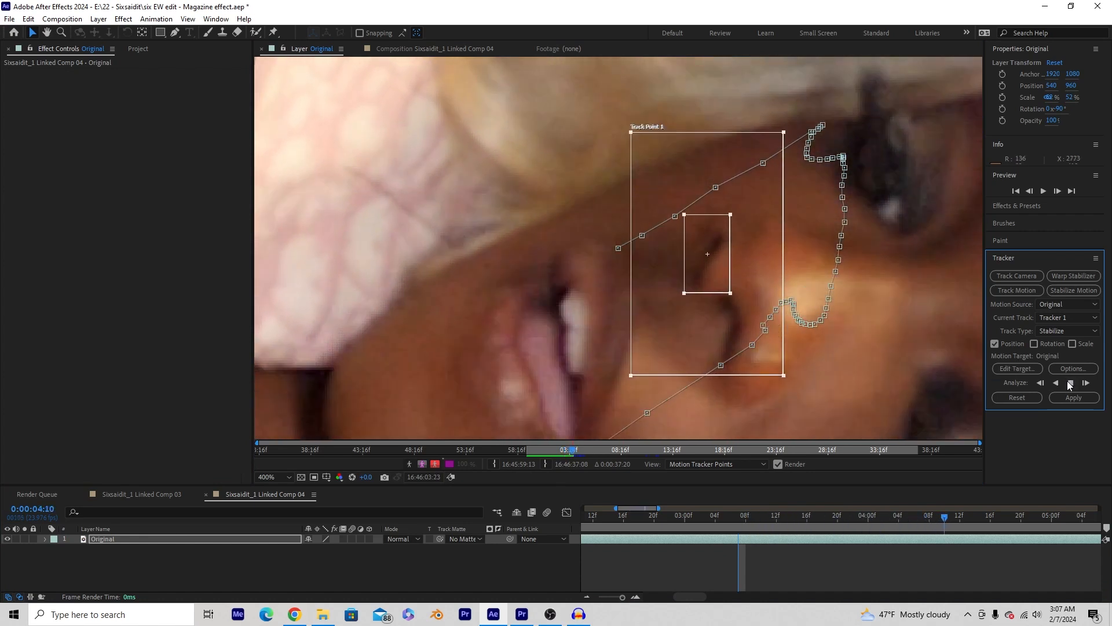
pyautogui.click(1070, 384)
pyautogui.scroll(-2, 709, 346)
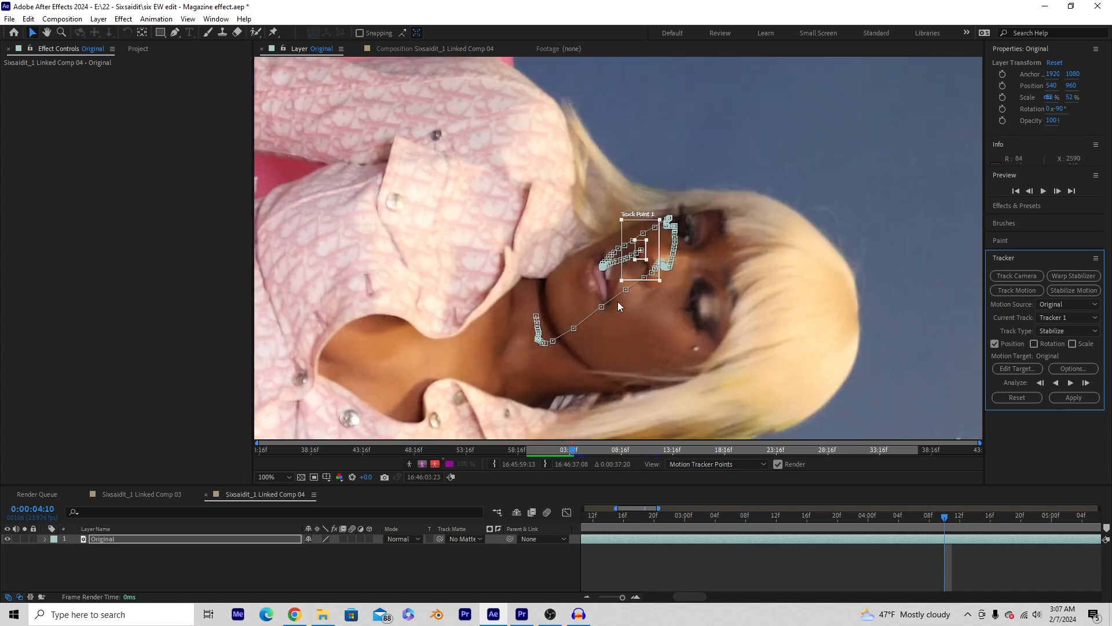
pyautogui.scroll(2, 642, 293)
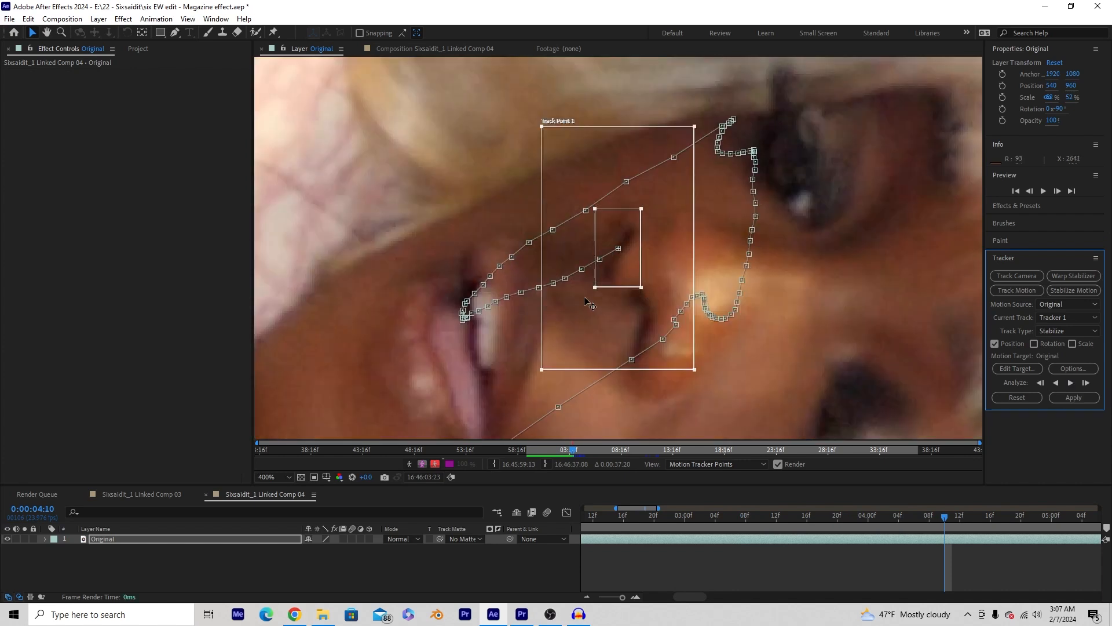
pyautogui.click(1070, 382)
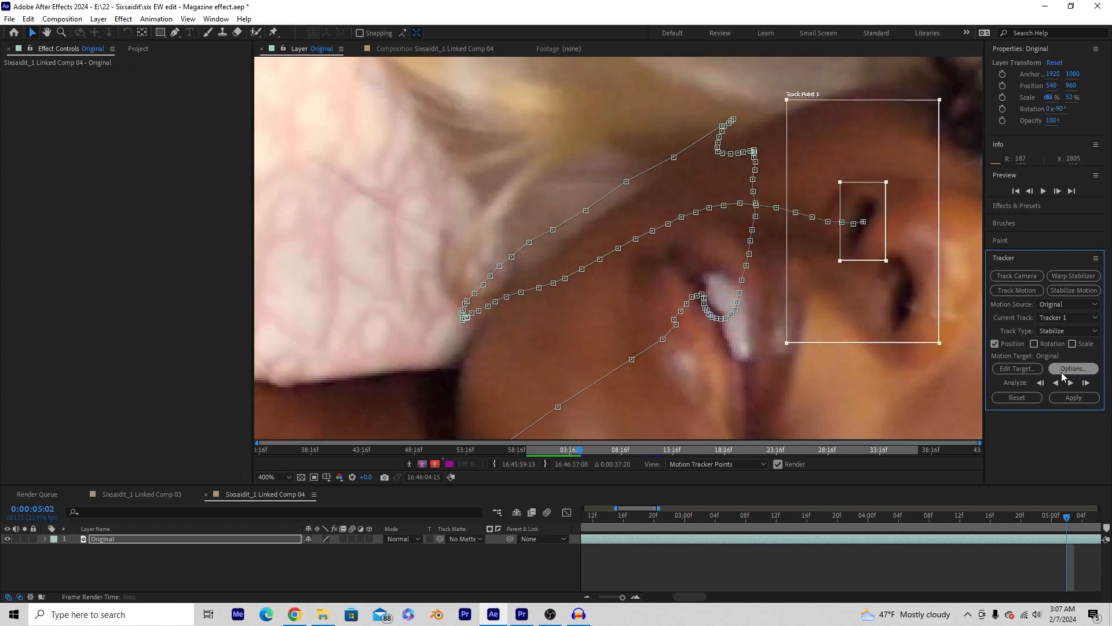
pyautogui.scroll(-2, 840, 352)
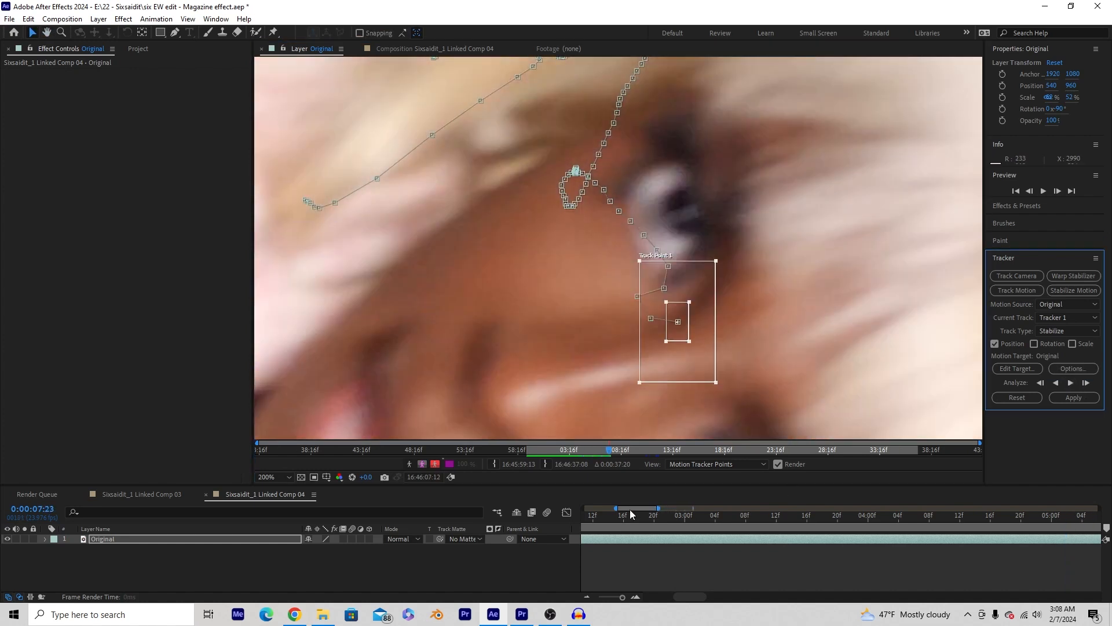
# - Stop tracking, fix Track Point 1 on two drifted frames, and recenter the full frame
pyautogui.click(665, 515)
pyautogui.moveTo(615, 332); pyautogui.dragTo(554, 349)
pyautogui.press('pagedown')
pyautogui.moveTo(751, 237); pyautogui.dragTo(545, 275)
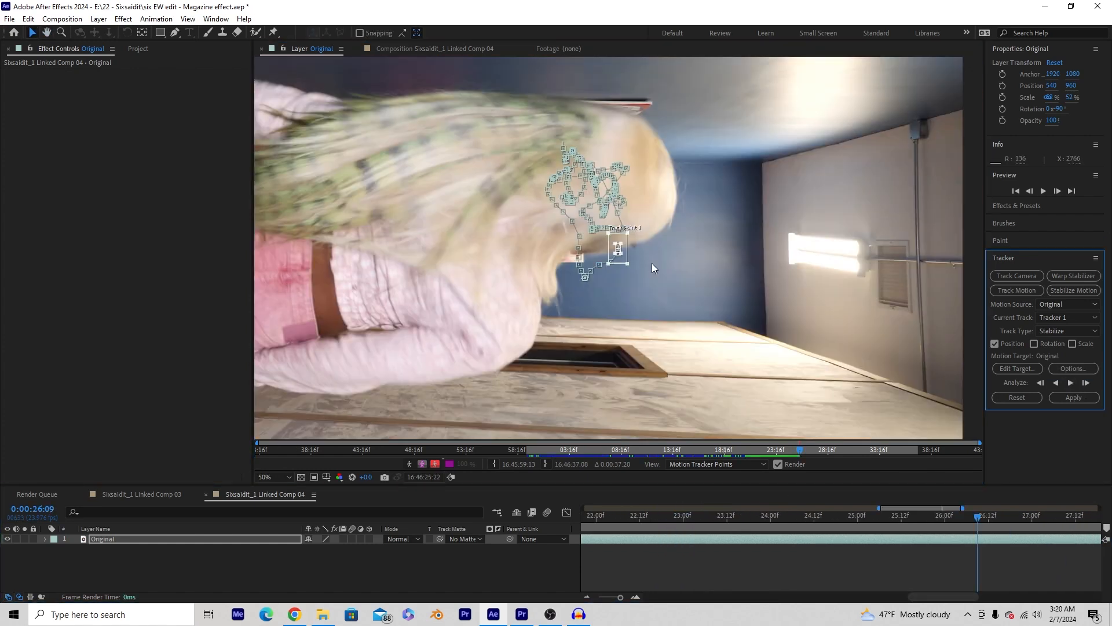
pyautogui.scroll(-2, 613, 196)
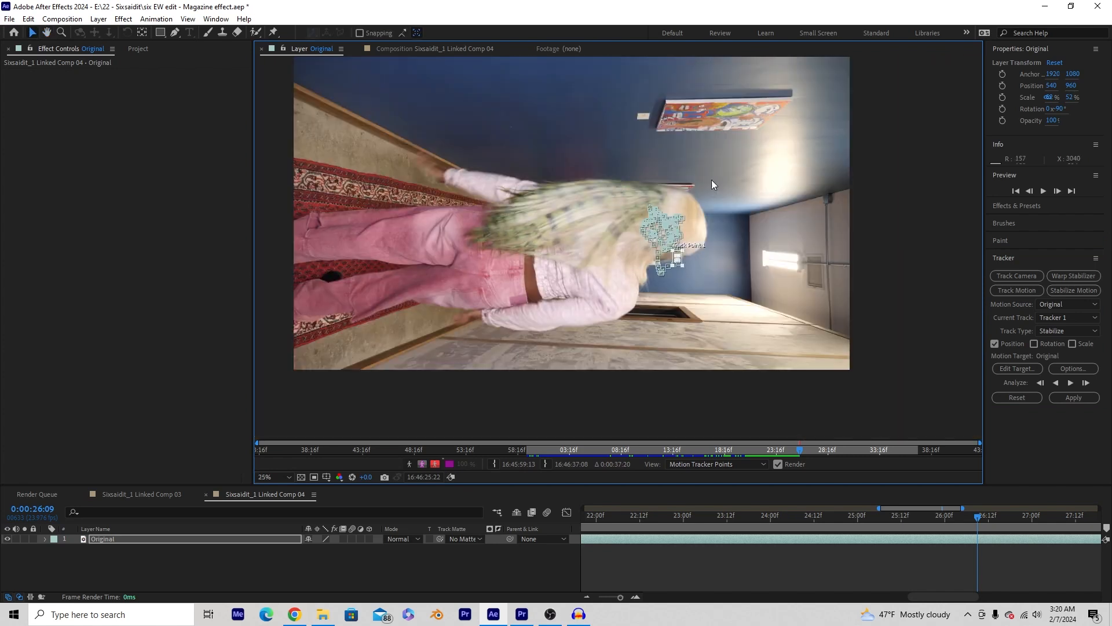
pyautogui.moveTo(634, 182); pyautogui.dragTo(644, 215)
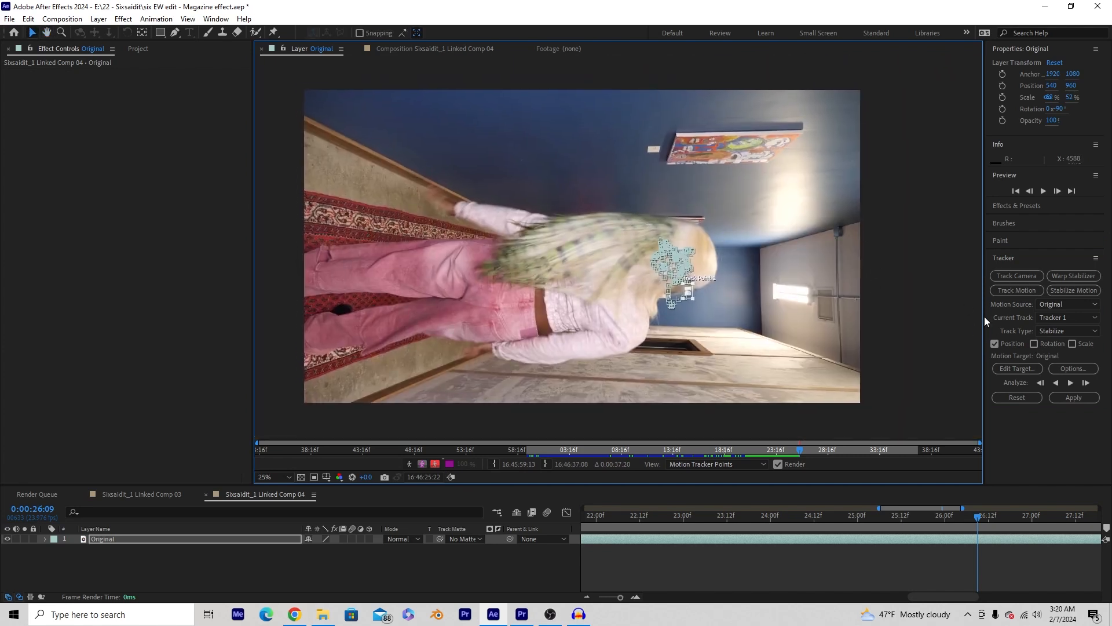
# - Apply the stabilization track to the Original layer on both X and Y
pyautogui.click(1071, 396)
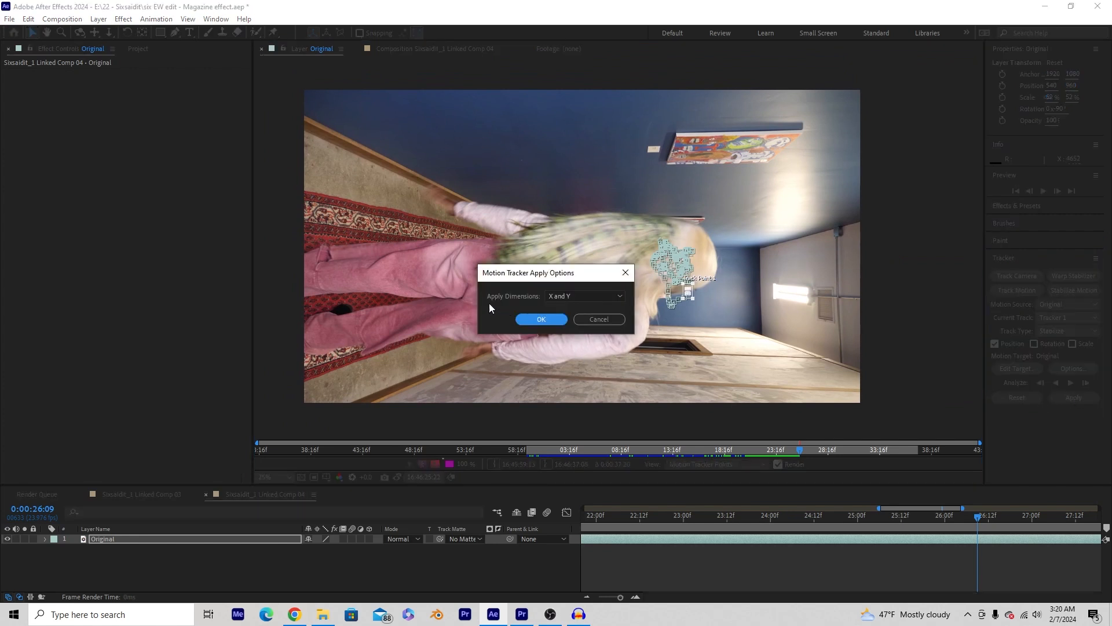
pyautogui.click(572, 299)
pyautogui.click(570, 305)
pyautogui.click(542, 320)
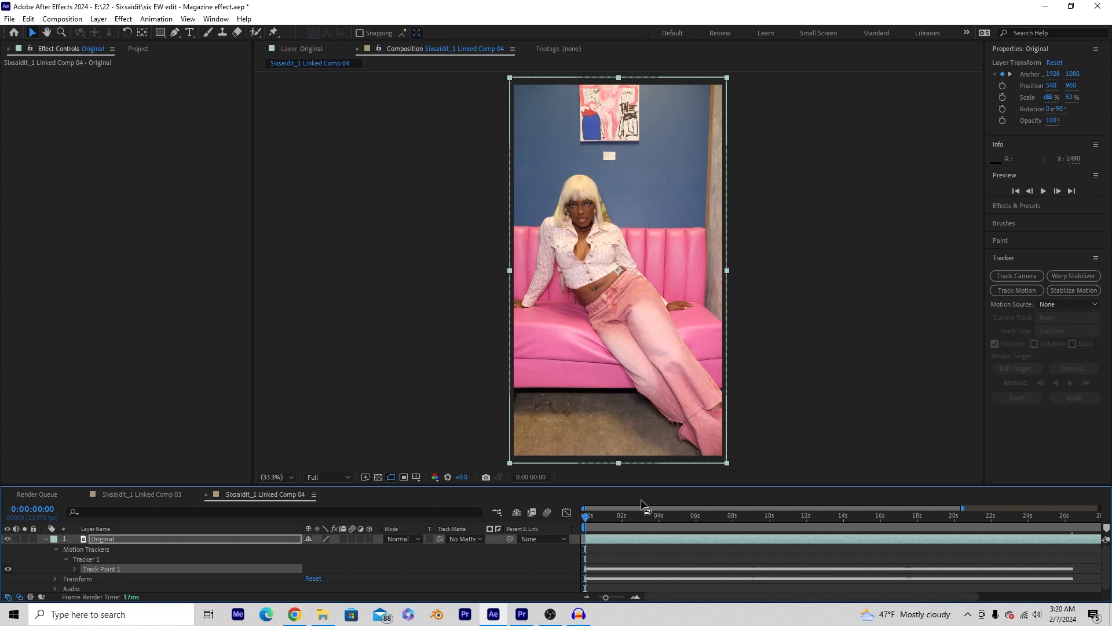
# - Preview the stabilized clip, then return to 0:00:00:00
pyautogui.press('space')
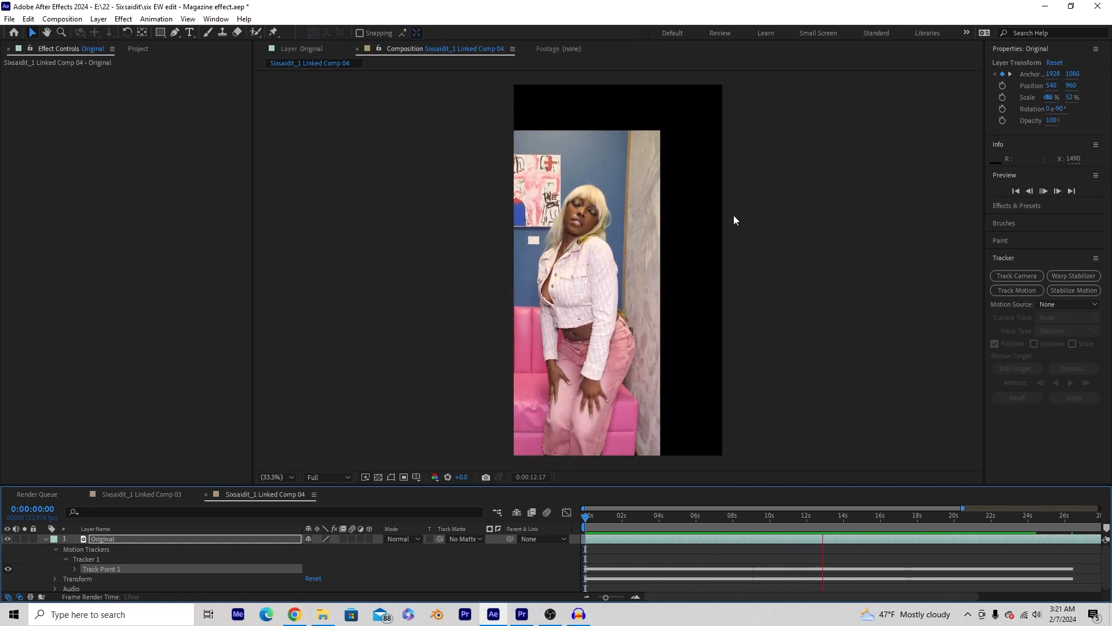
pyautogui.press('space')
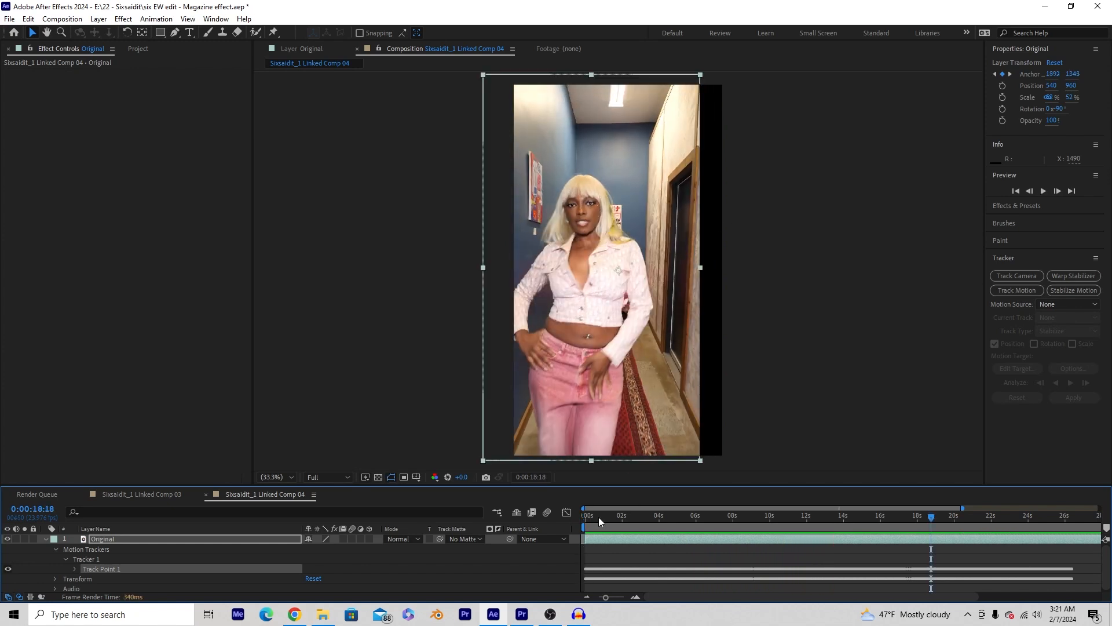
pyautogui.moveTo(598, 516); pyautogui.dragTo(579, 524)
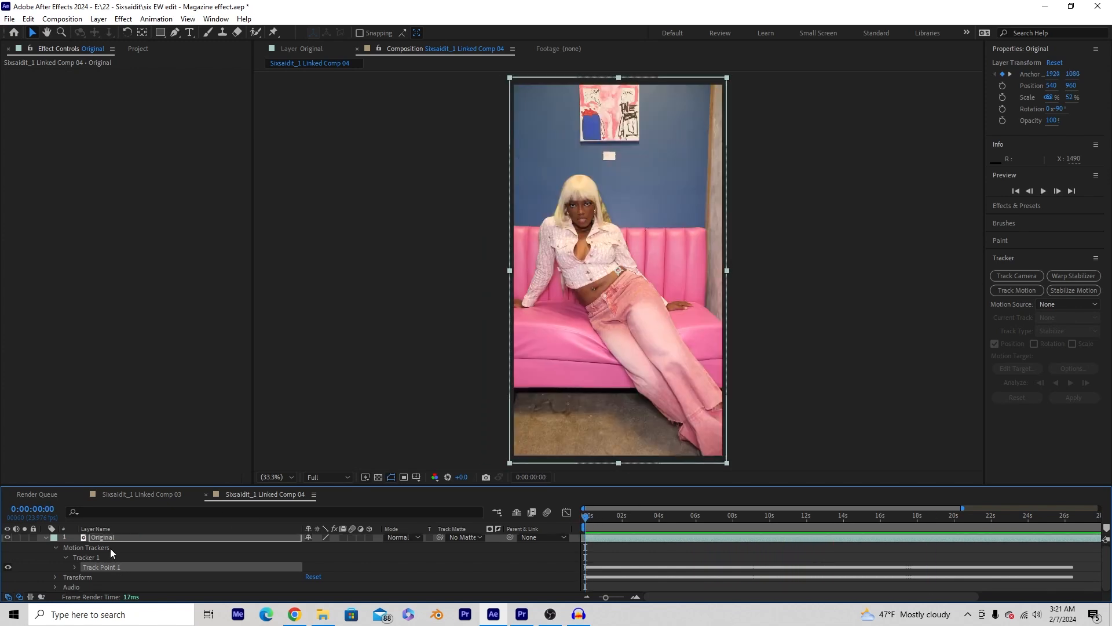
# - Give the Original layer a different label colour
pyautogui.click(623, 537)
pyautogui.click(50, 539)
pyautogui.click(45, 537)
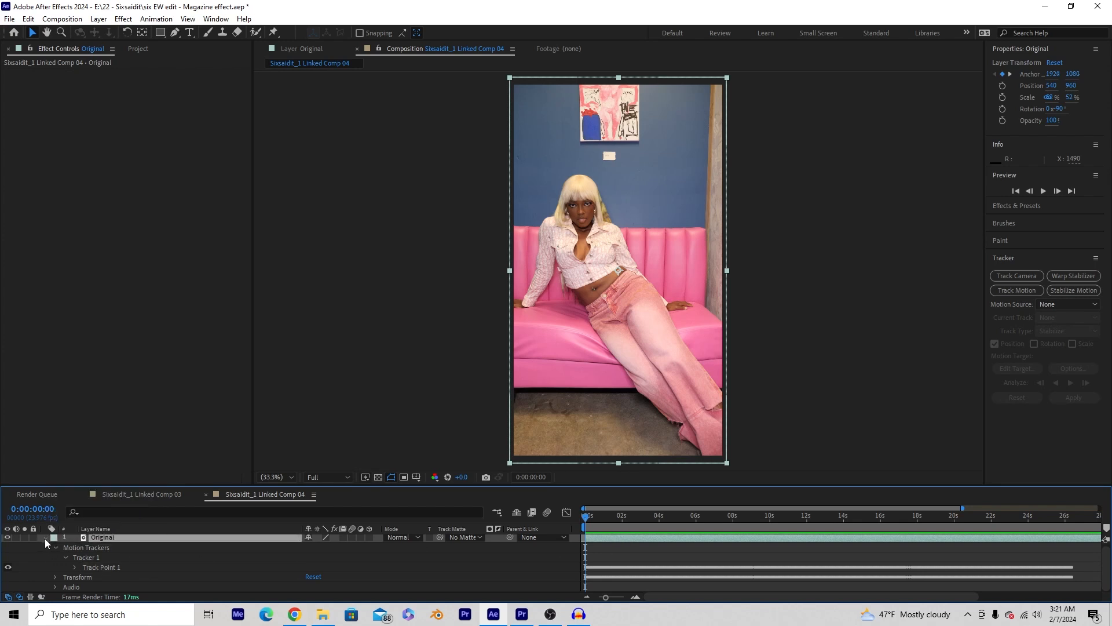
# - Set the layer's Scale to 76% and Position to 767, 1018, then preview
pyautogui.click(55, 578)
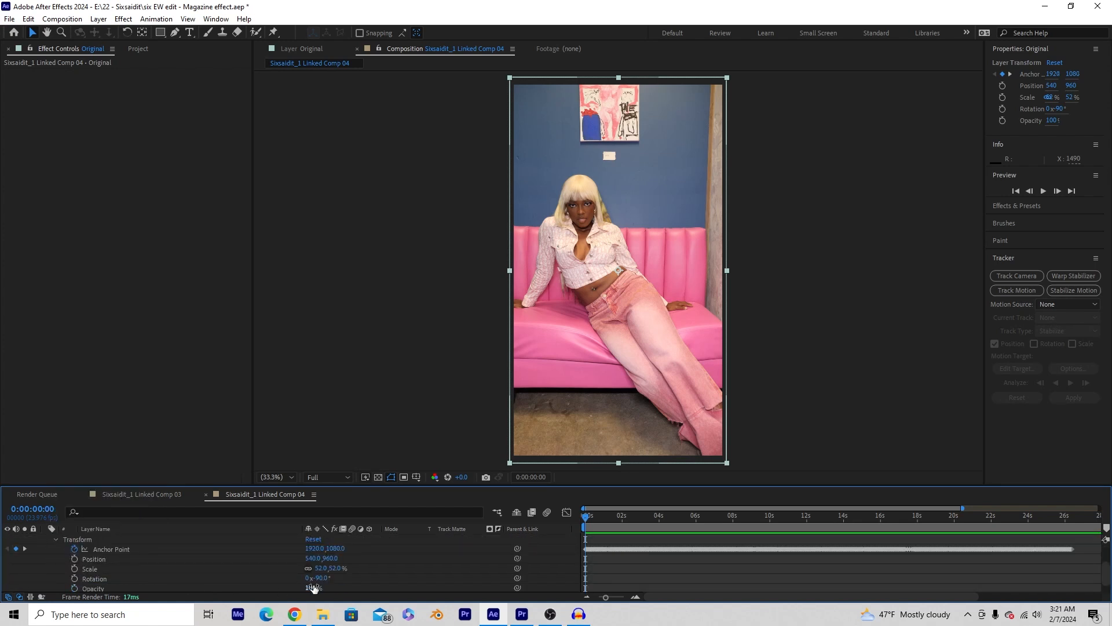
pyautogui.moveTo(320, 570); pyautogui.dragTo(432, 550)
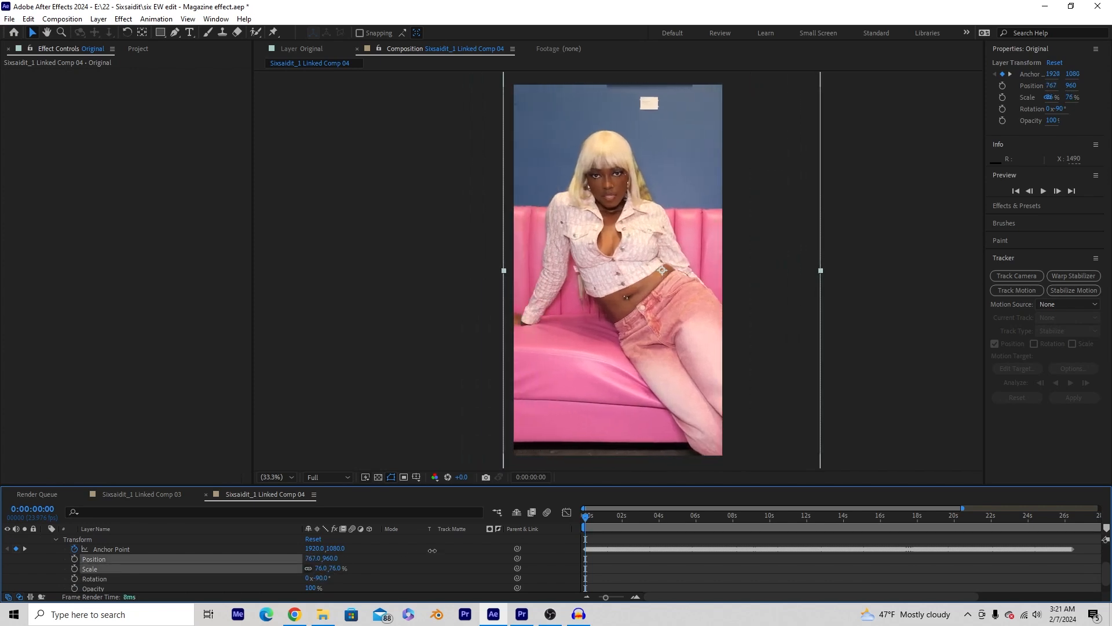
pyautogui.moveTo(331, 558); pyautogui.dragTo(362, 555)
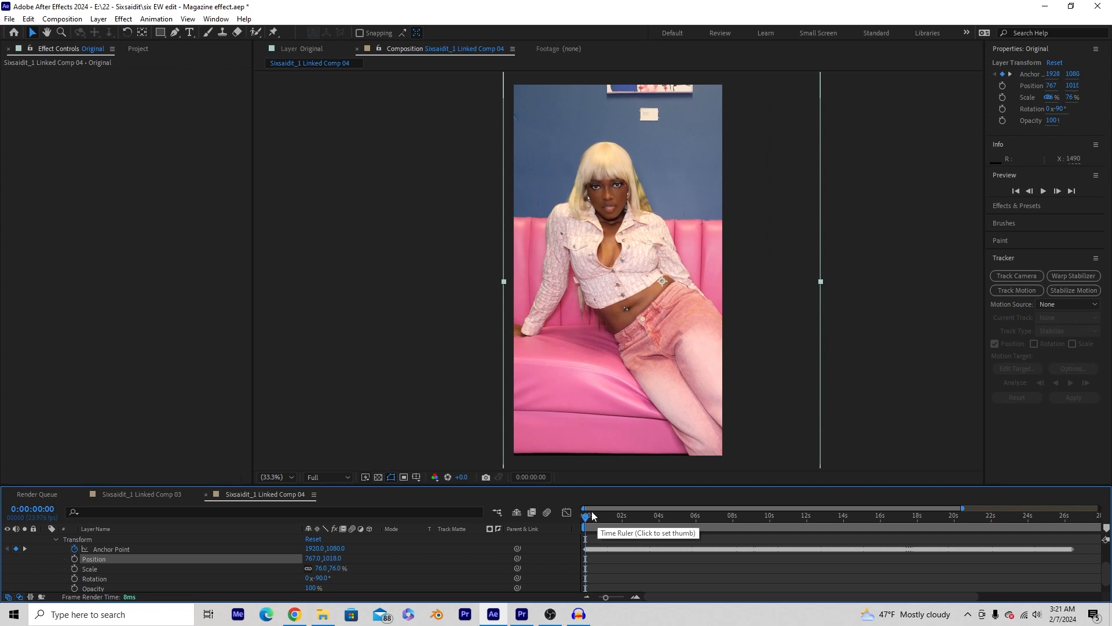
pyautogui.press('space')
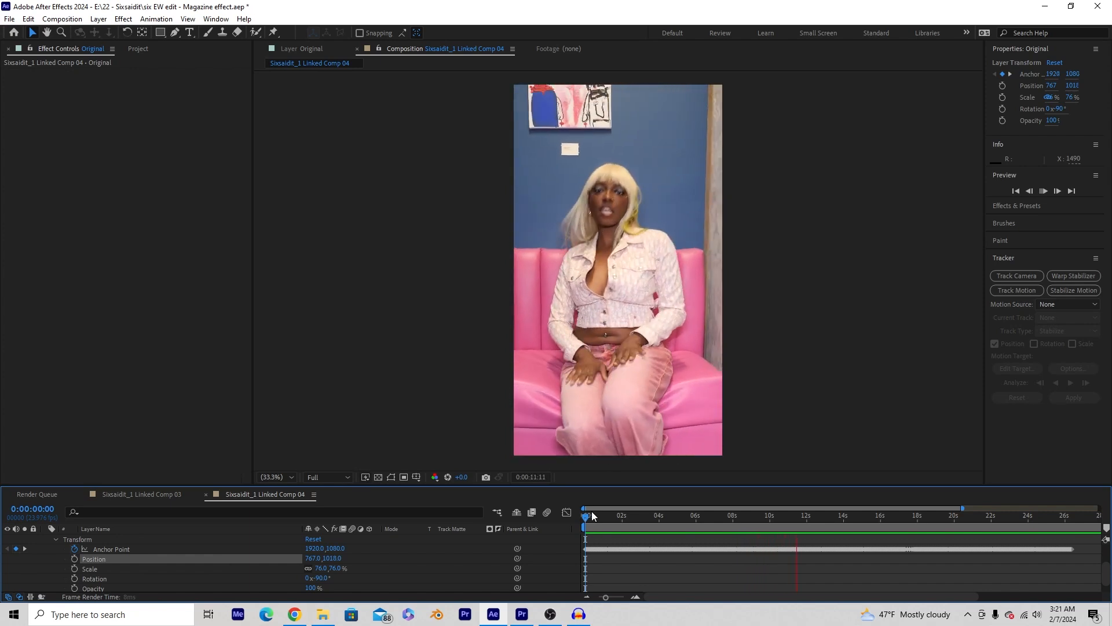
pyautogui.click(608, 518)
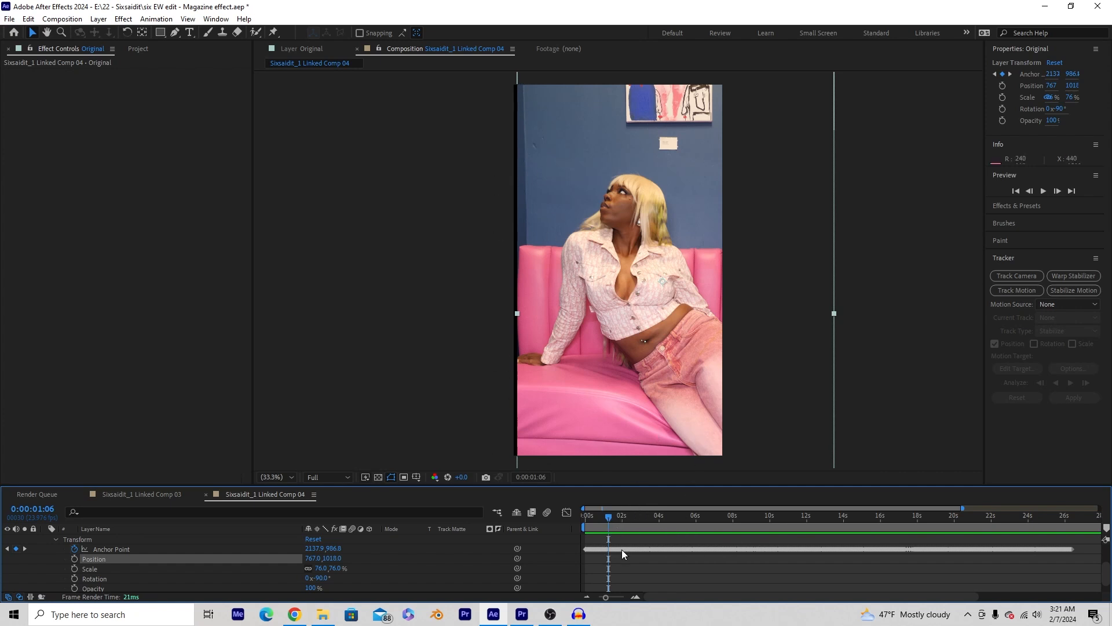
pyautogui.scroll(2, 631, 559)
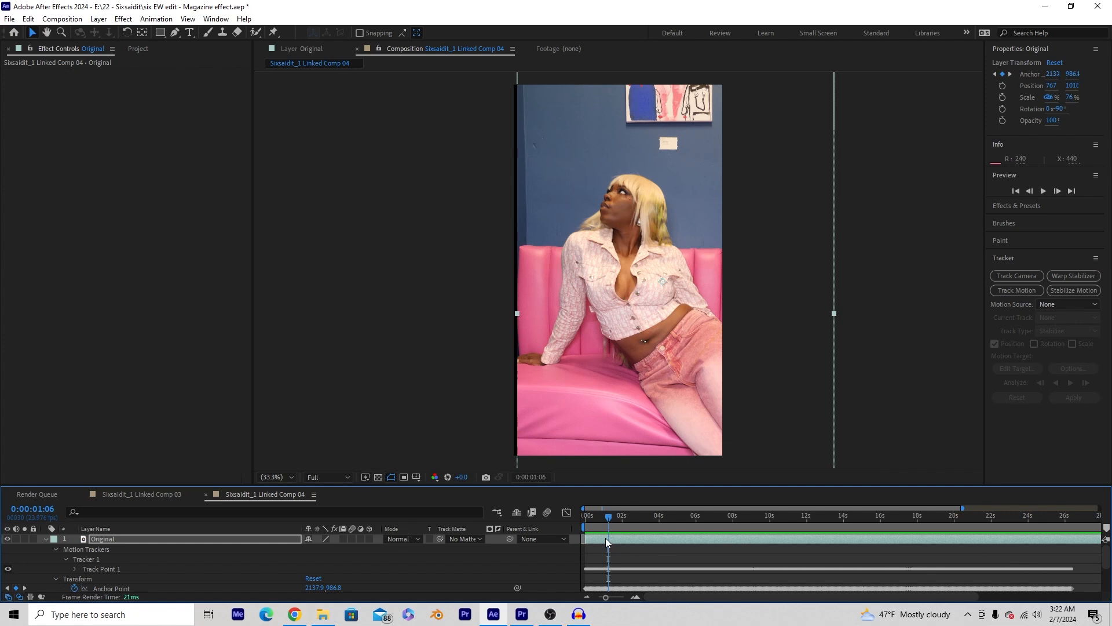
# - Search 'motio' in Effects & Presets and drag Motion Tile onto the Original layer
pyautogui.click(1017, 207)
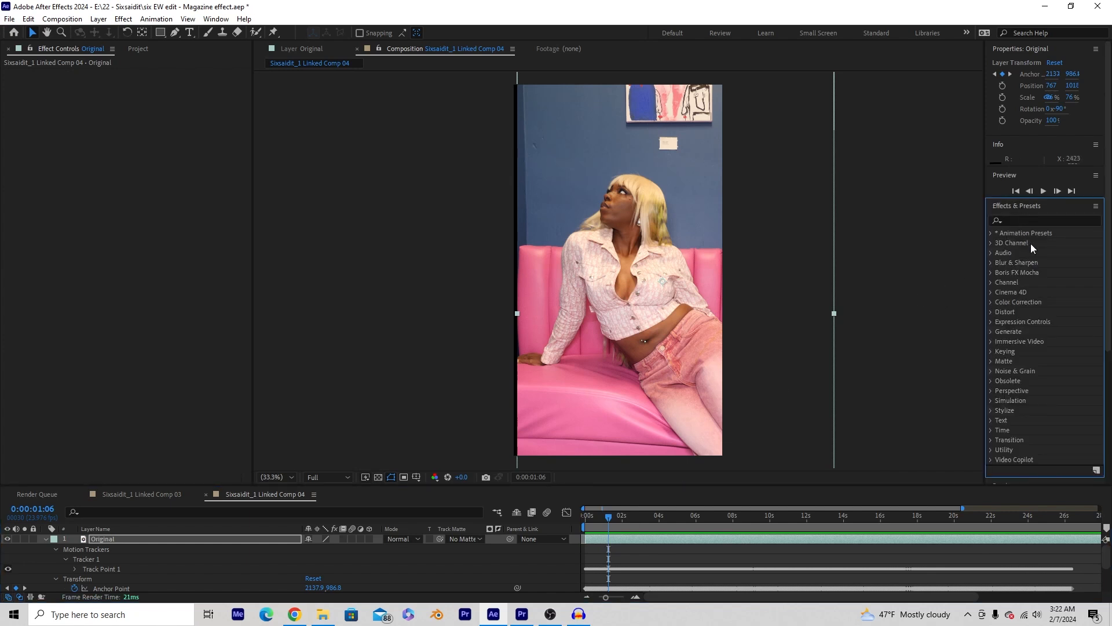
pyautogui.click(1014, 219)
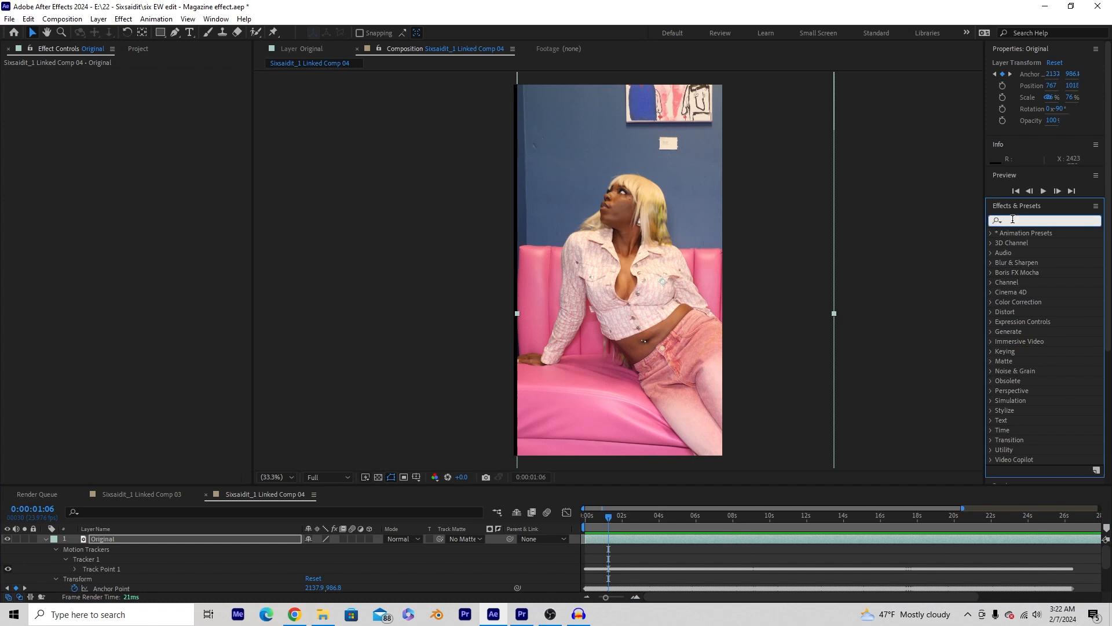
pyautogui.write('motion')
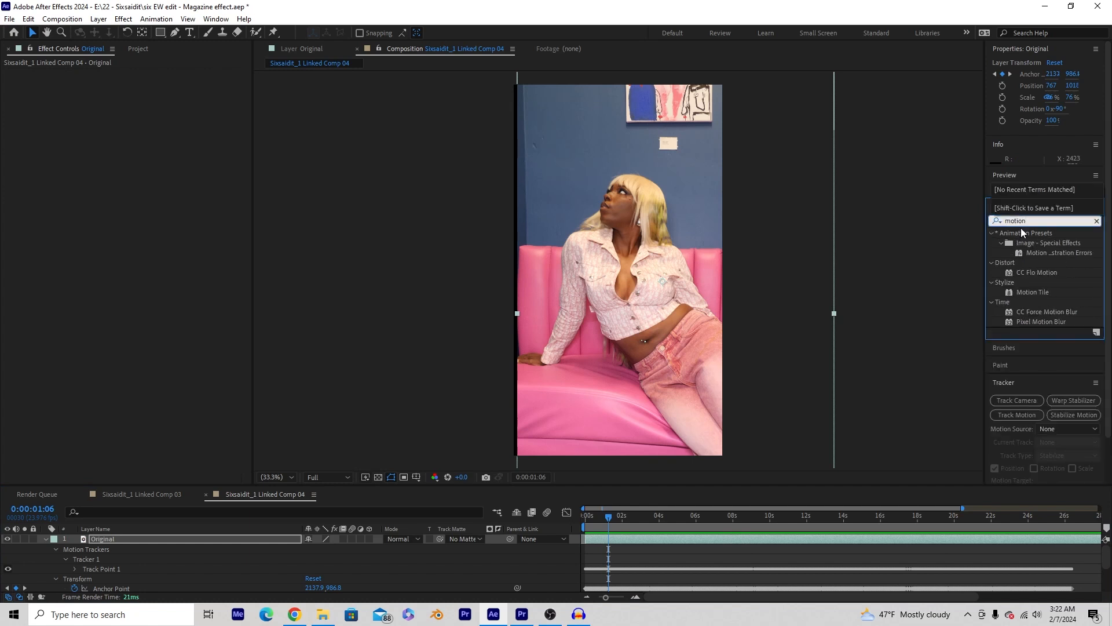
pyautogui.click(1030, 292)
pyautogui.moveTo(1030, 292); pyautogui.dragTo(613, 537)
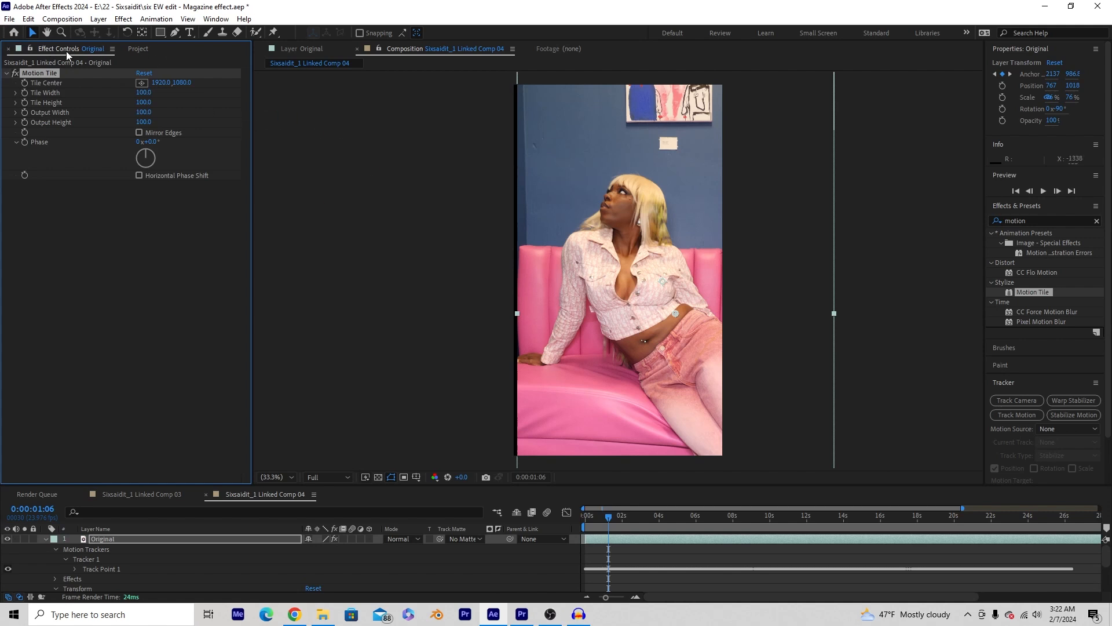
# - Set Motion Tile's Output Width and Output Height to 300
pyautogui.click(141, 113)
pyautogui.write('300')
pyautogui.press('Return')
pyautogui.click(144, 122)
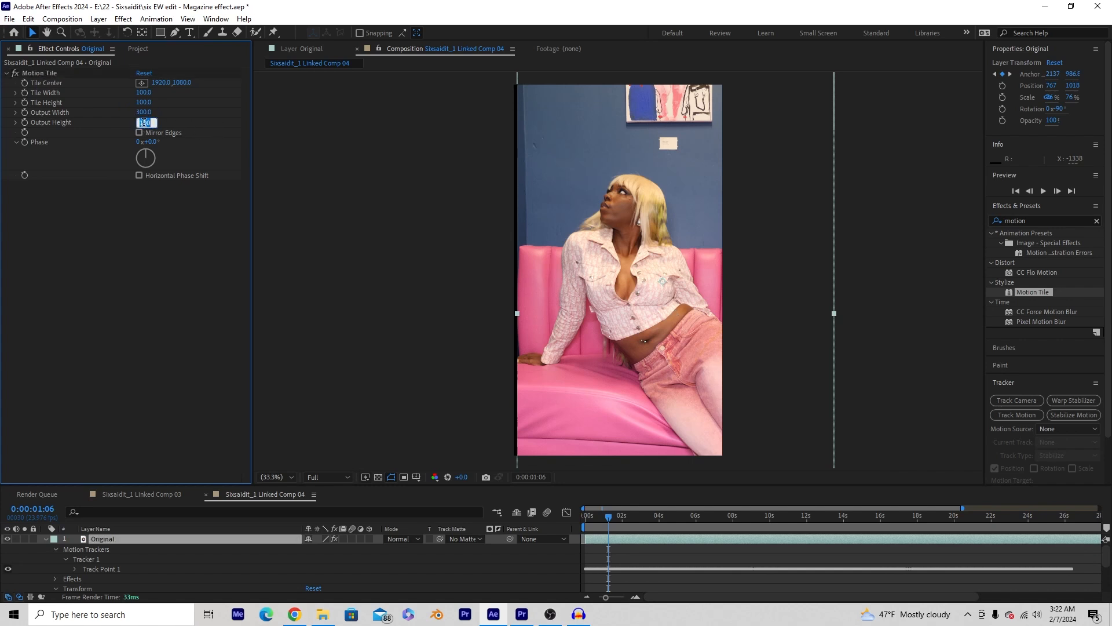
pyautogui.write('300')
pyautogui.press('Return')
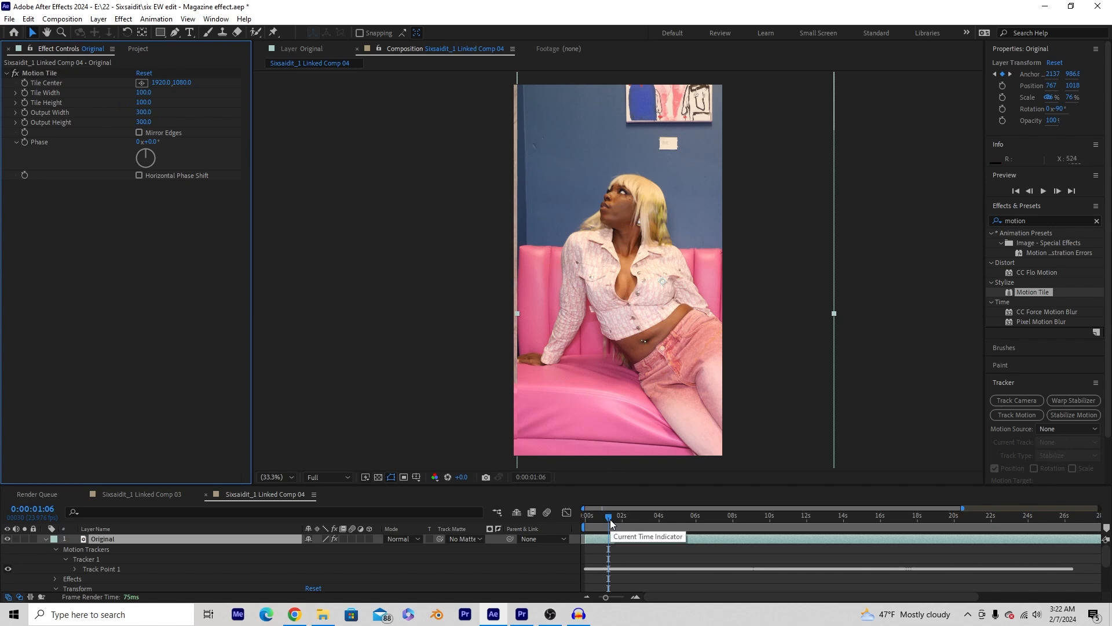
# - Enable Mirror Edges and check frames around 12–14 seconds for empty borders
pyautogui.moveTo(610, 519); pyautogui.dragTo(843, 534)
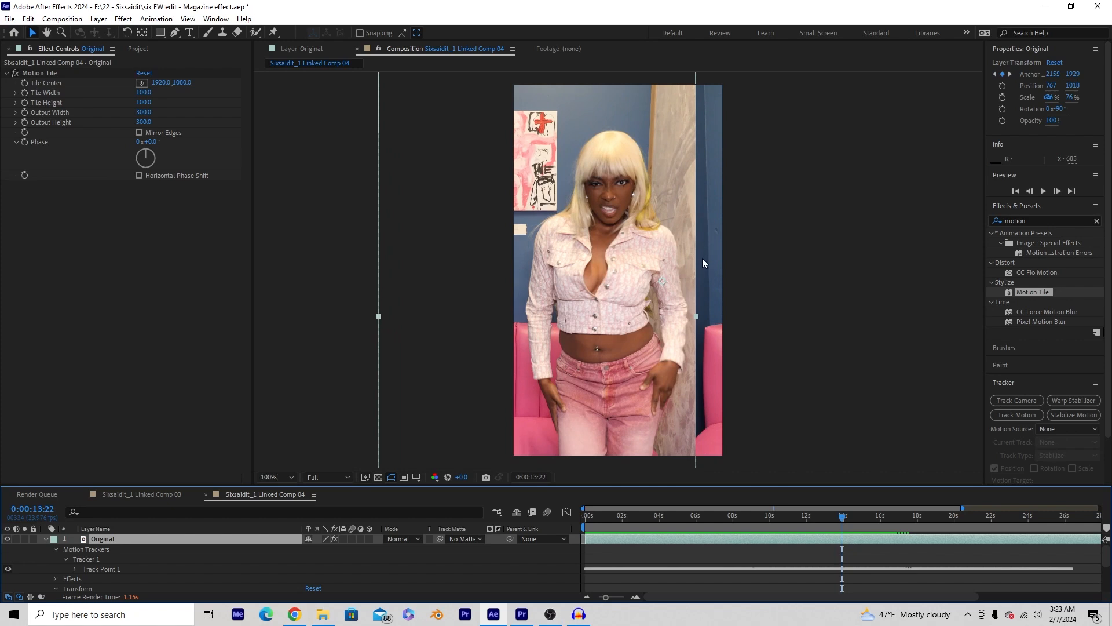
pyautogui.scroll(2, 703, 258)
pyautogui.moveTo(776, 256); pyautogui.dragTo(497, 328)
pyautogui.scroll(-1, 591, 233)
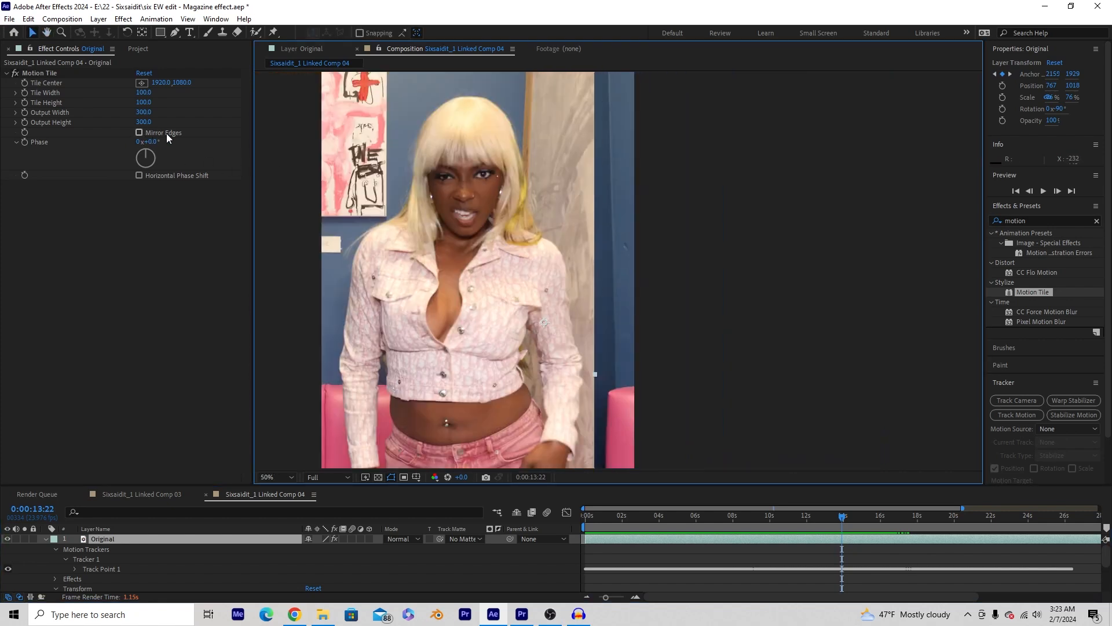
pyautogui.click(139, 132)
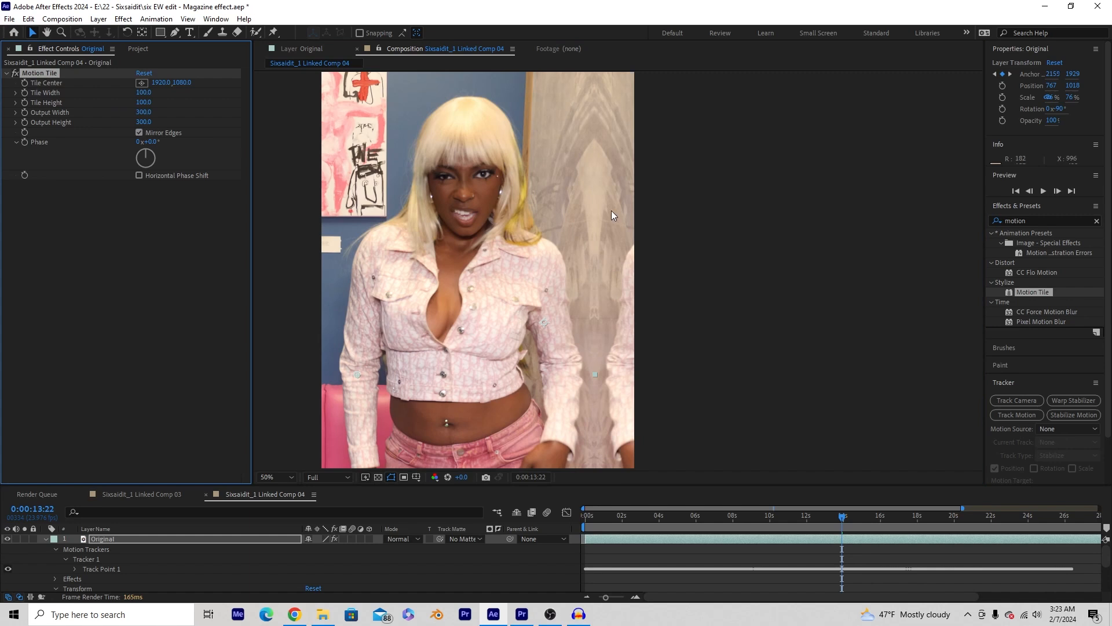
pyautogui.click(834, 517)
pyautogui.moveTo(834, 519)
pyautogui.mouseDown()
pyautogui.moveTo(805, 519)
pyautogui.moveTo(864, 519)
pyautogui.moveTo(801, 523)
pyautogui.moveTo(853, 522)
pyautogui.mouseUp()
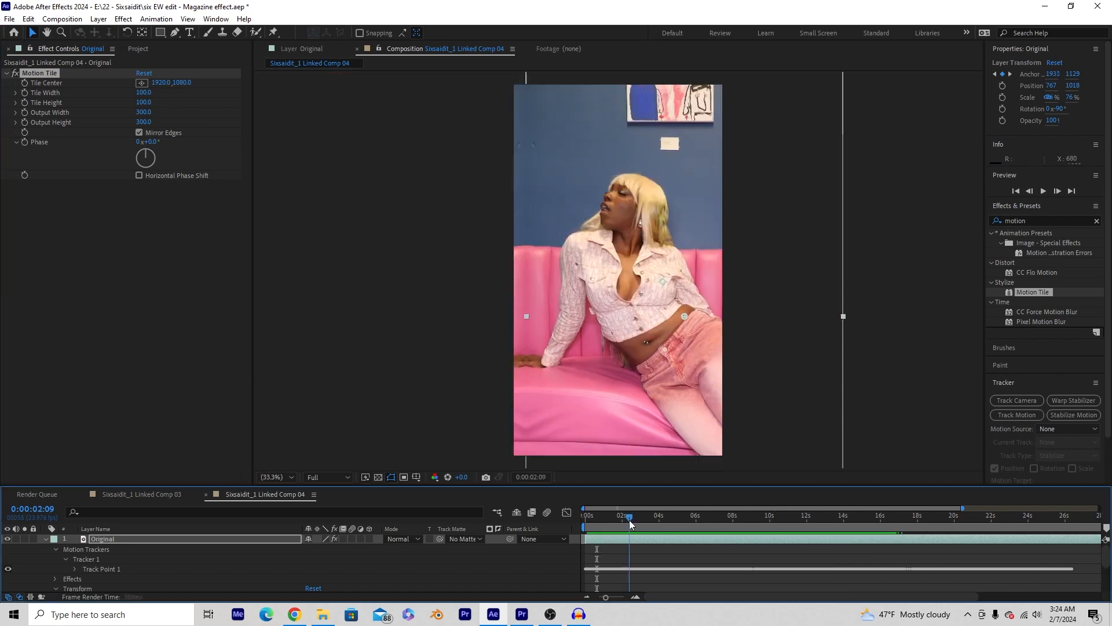
pyautogui.moveTo(630, 523); pyautogui.dragTo(606, 520)
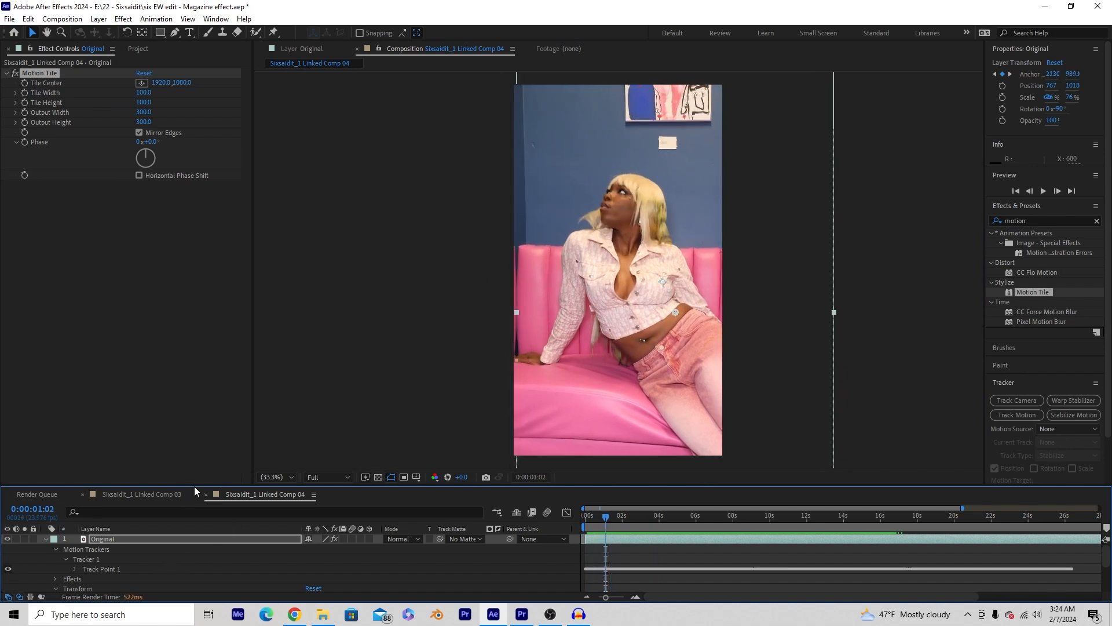
# - Add starting Scale and Position keyframes: Scale 52.3% and Position 530, 967
pyautogui.moveTo(194, 485); pyautogui.dragTo(194, 421)
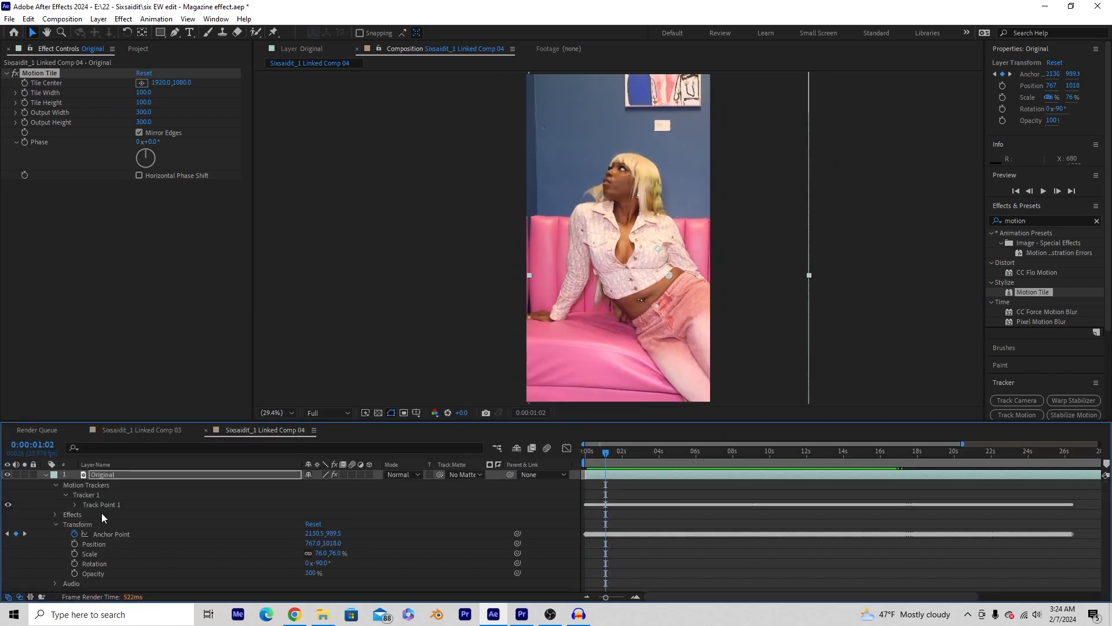
pyautogui.click(74, 553)
pyautogui.click(75, 543)
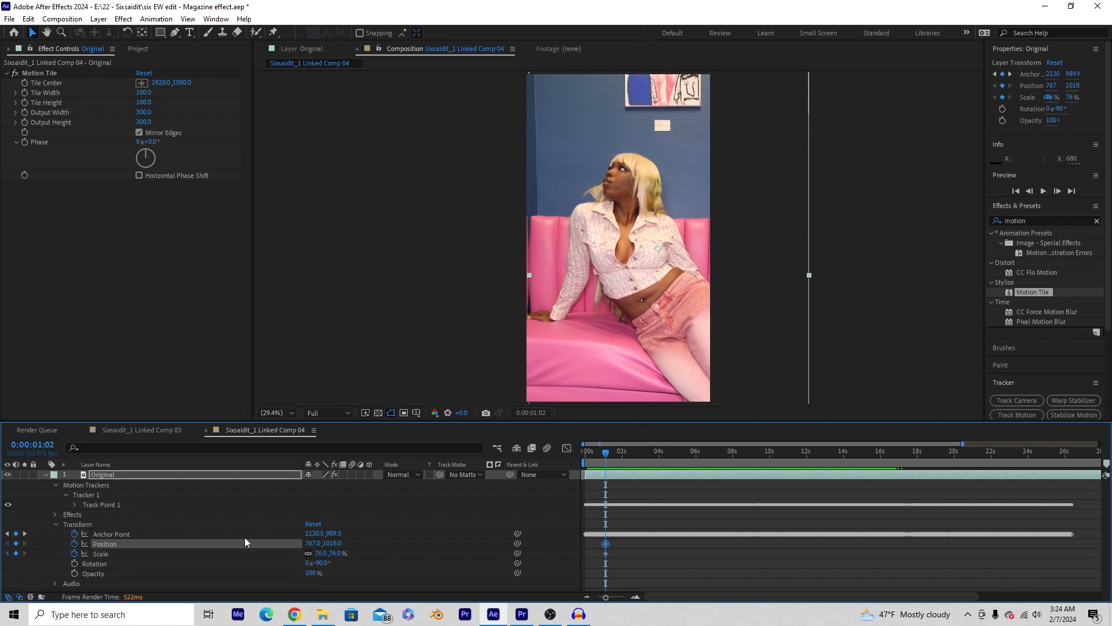
pyautogui.moveTo(600, 453); pyautogui.dragTo(582, 456)
pyautogui.scroll(-2, 664, 241)
pyautogui.moveTo(721, 102); pyautogui.dragTo(695, 145)
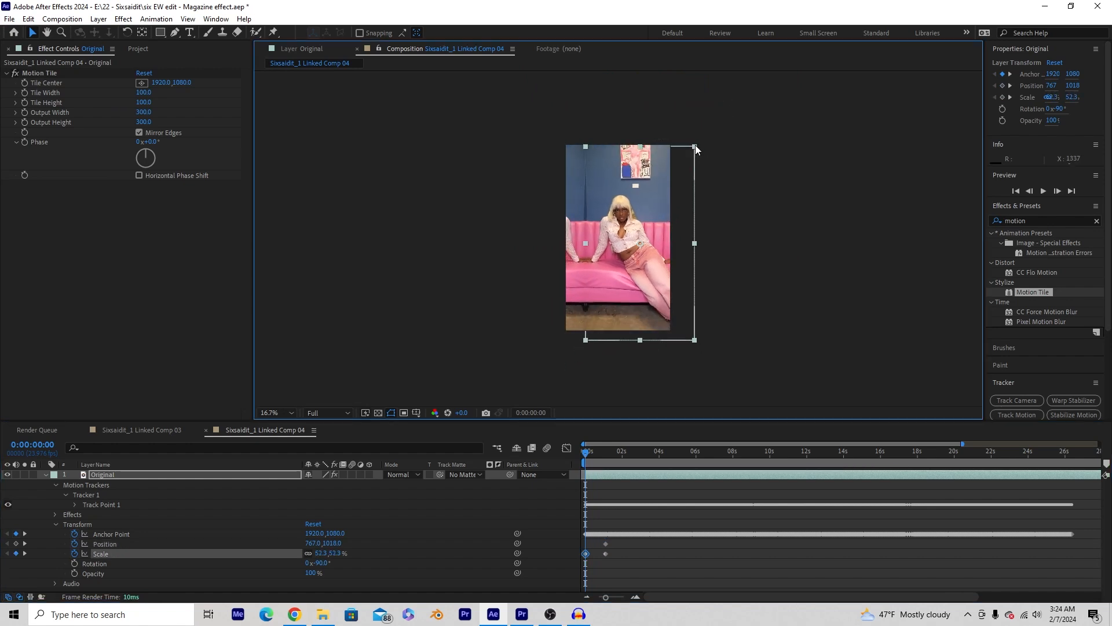
pyautogui.scroll(2, 647, 228)
pyautogui.moveTo(680, 230); pyautogui.dragTo(633, 219)
pyautogui.scroll(-2, 638, 234)
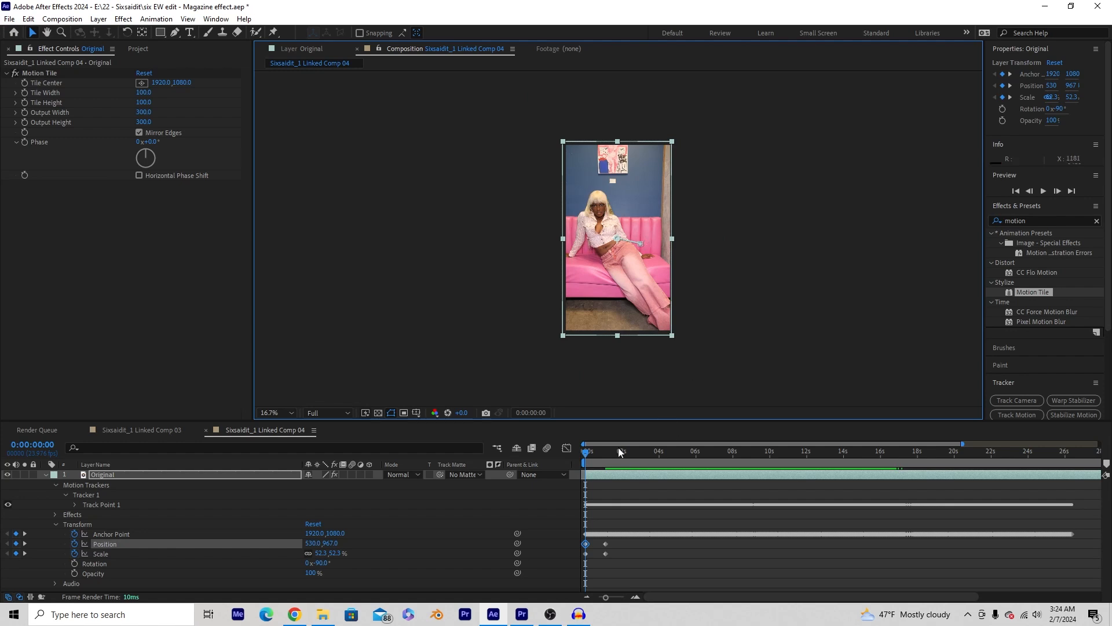
pyautogui.scroll(2, 630, 336)
# - Fit the composition in the viewer, preview the zoom, and enlarge the layer slightly
pyautogui.click(282, 409)
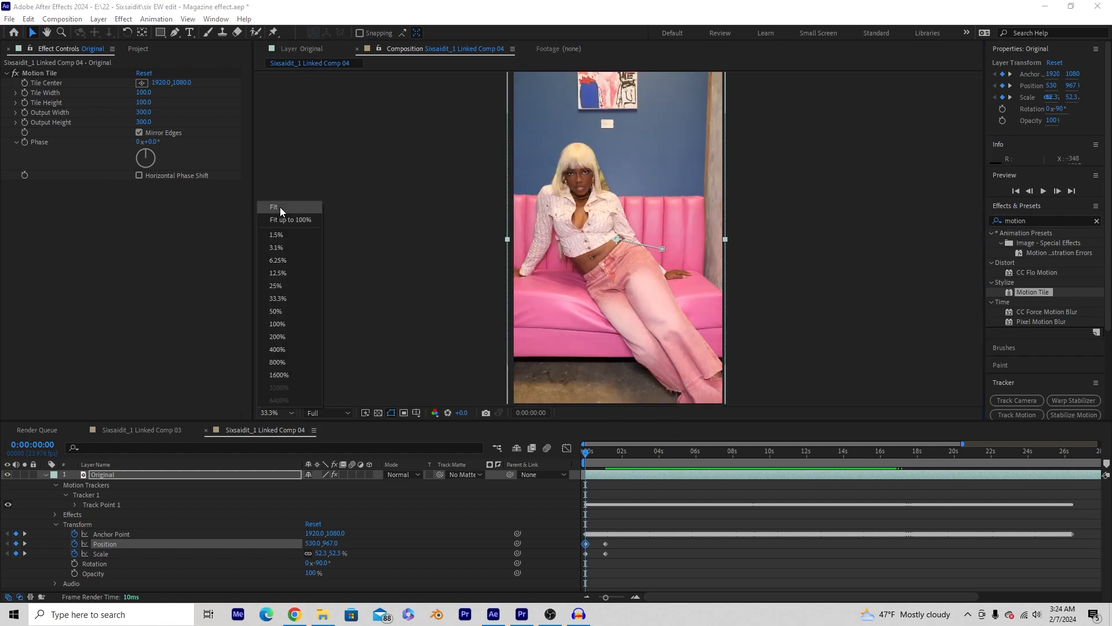
pyautogui.click(279, 207)
pyautogui.press('space')
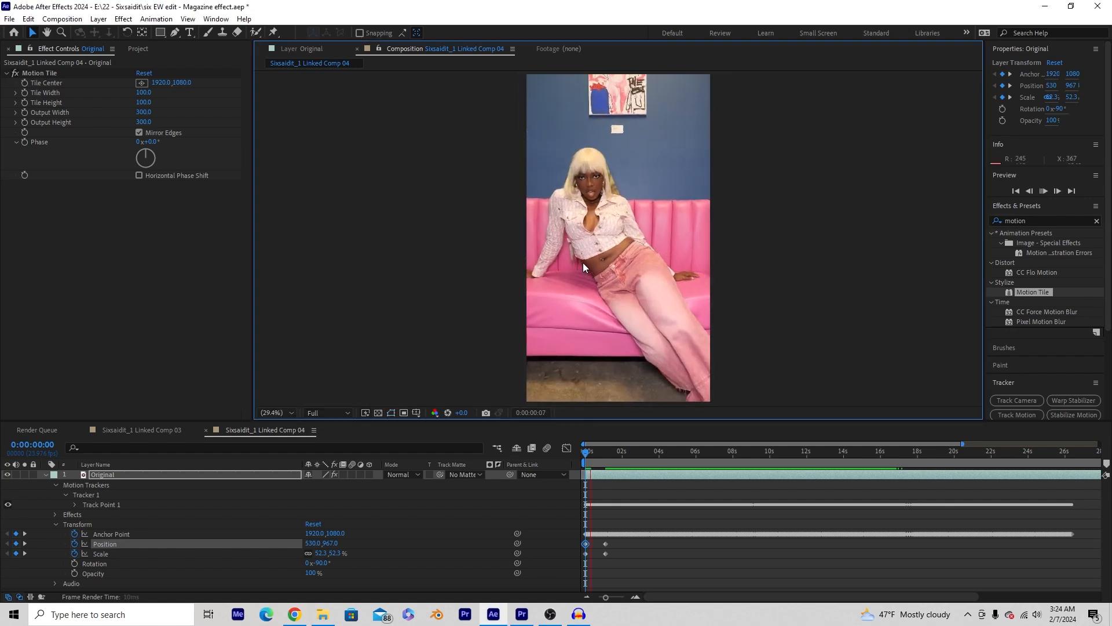
pyautogui.click(585, 454)
pyautogui.scroll(-2, 633, 289)
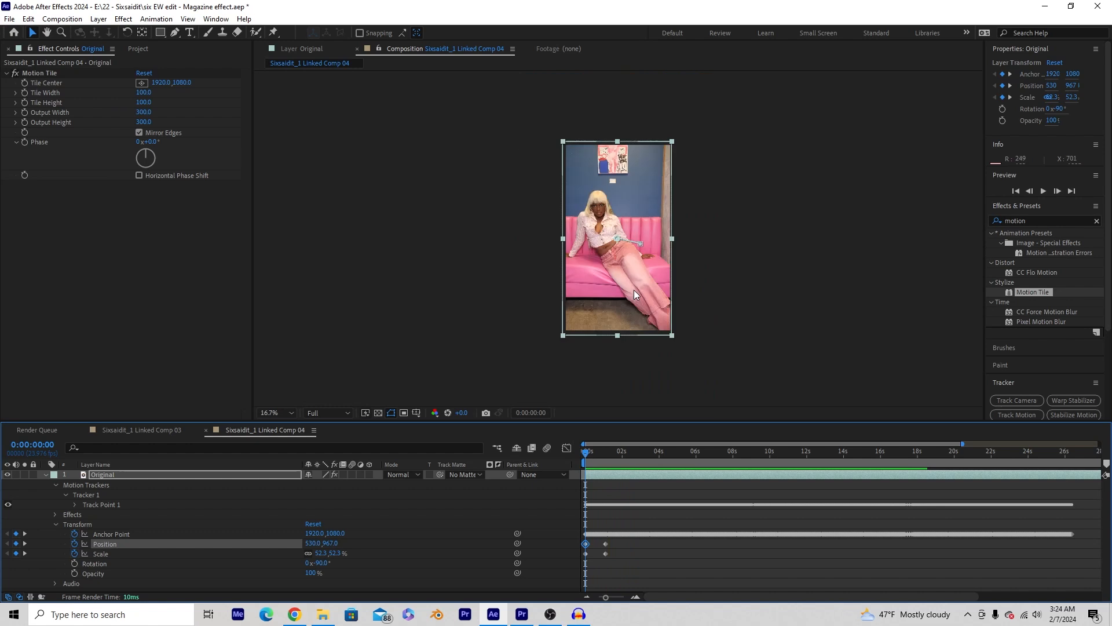
pyautogui.moveTo(669, 140); pyautogui.dragTo(627, 200)
# - Preview the zoom at 33.3% view and zoom the timeline to the first 9 seconds
pyautogui.press('.')
pyautogui.press('.')
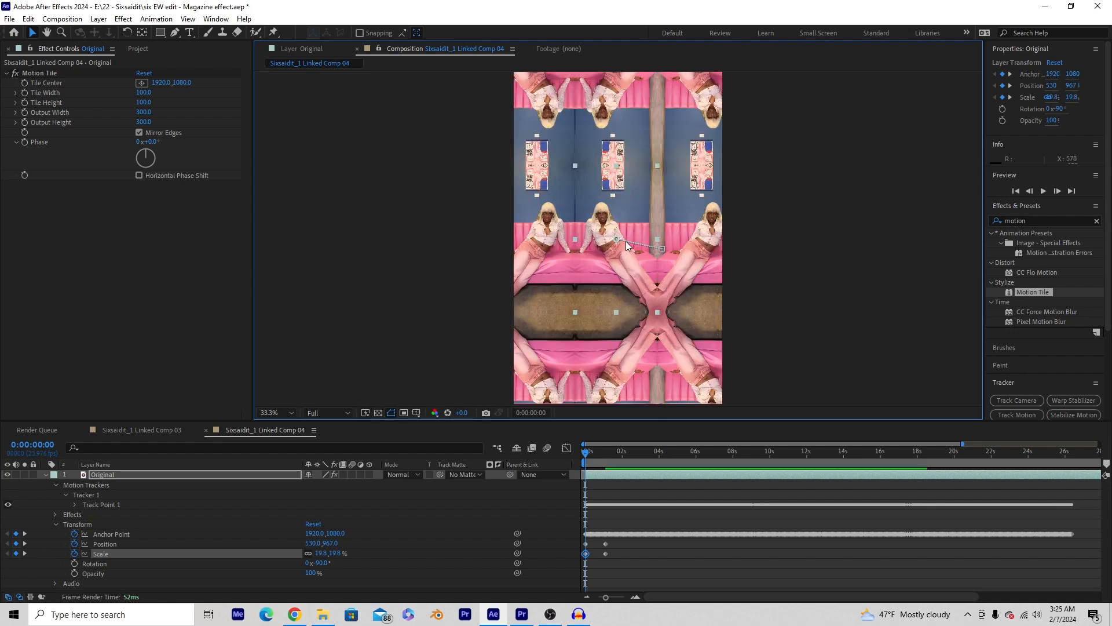
pyautogui.press('space')
pyautogui.click(579, 457)
pyautogui.press('space')
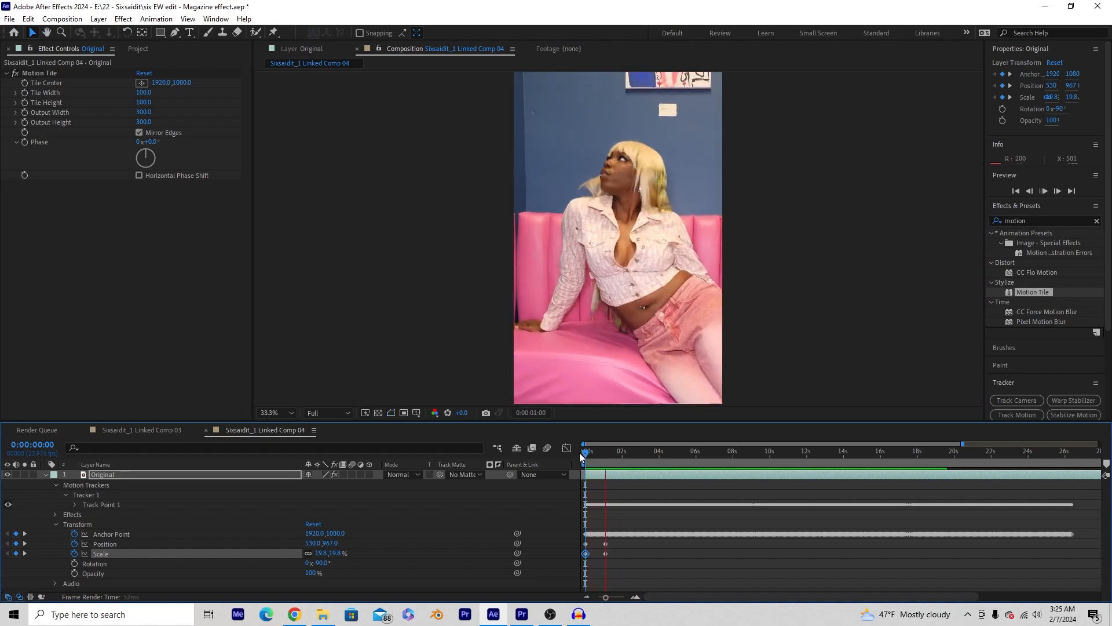
pyautogui.press('space')
pyautogui.press('Home')
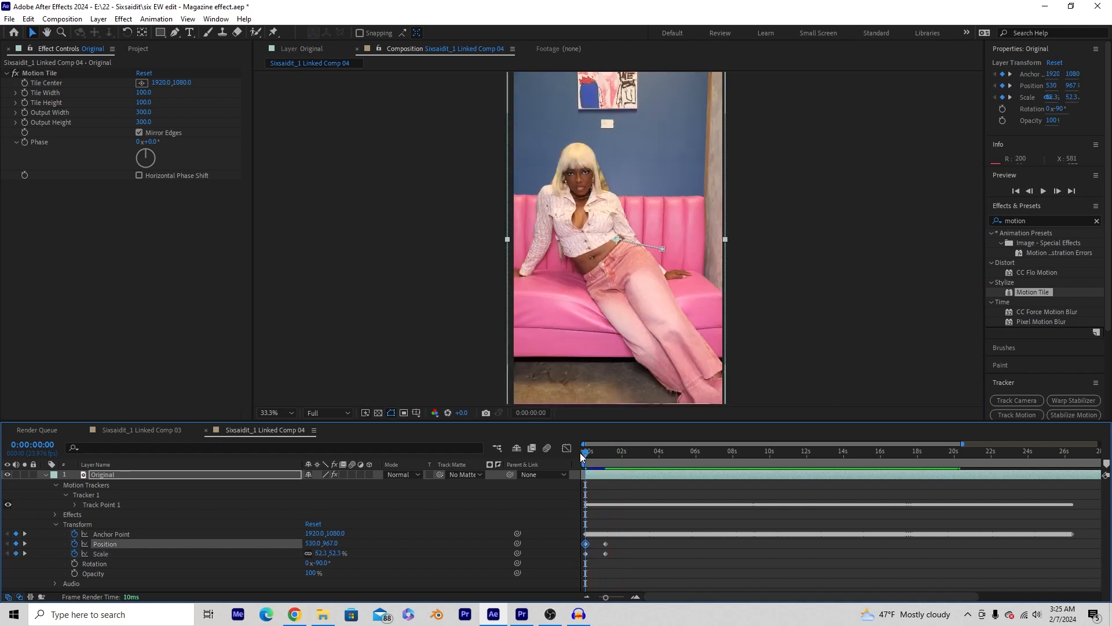
pyautogui.moveTo(606, 460); pyautogui.dragTo(580, 466)
pyautogui.moveTo(961, 443); pyautogui.dragTo(716, 444)
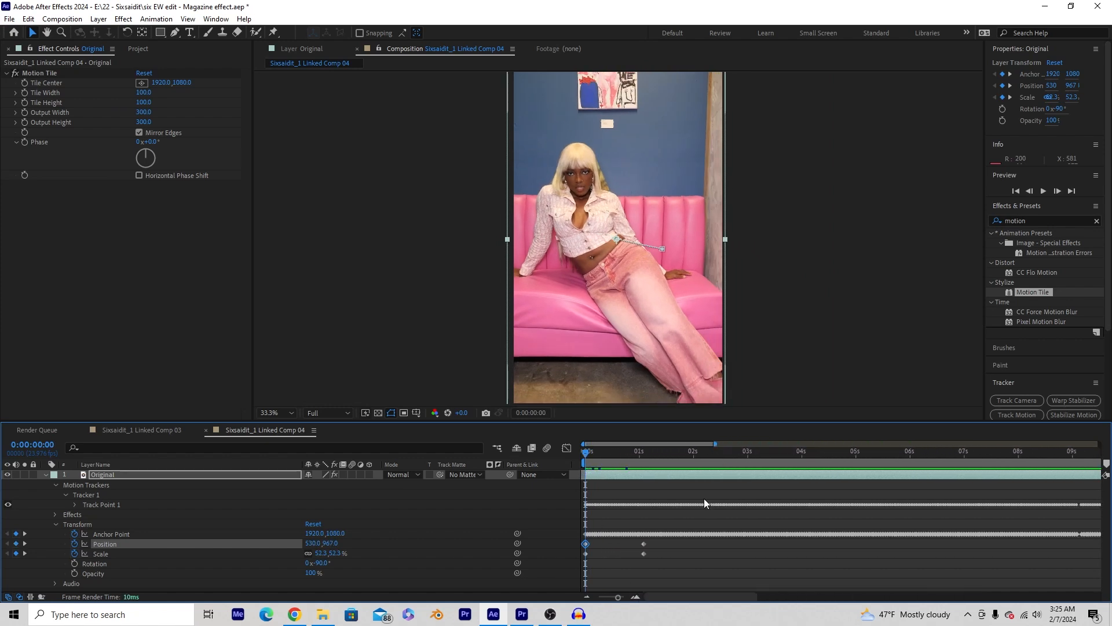
# - Apply Easy Ease to the Position and Scale keyframes at 0s and 1s, then preview
pyautogui.moveTo(657, 541); pyautogui.dragTo(597, 555)
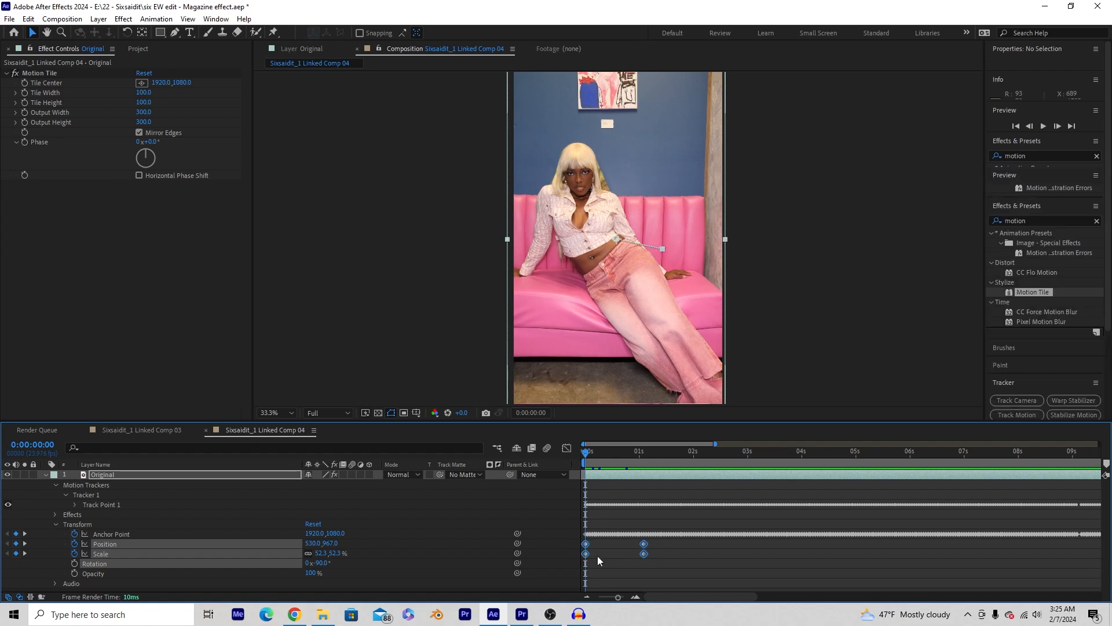
pyautogui.rightClick(646, 550)
pyautogui.moveTo(683, 534)
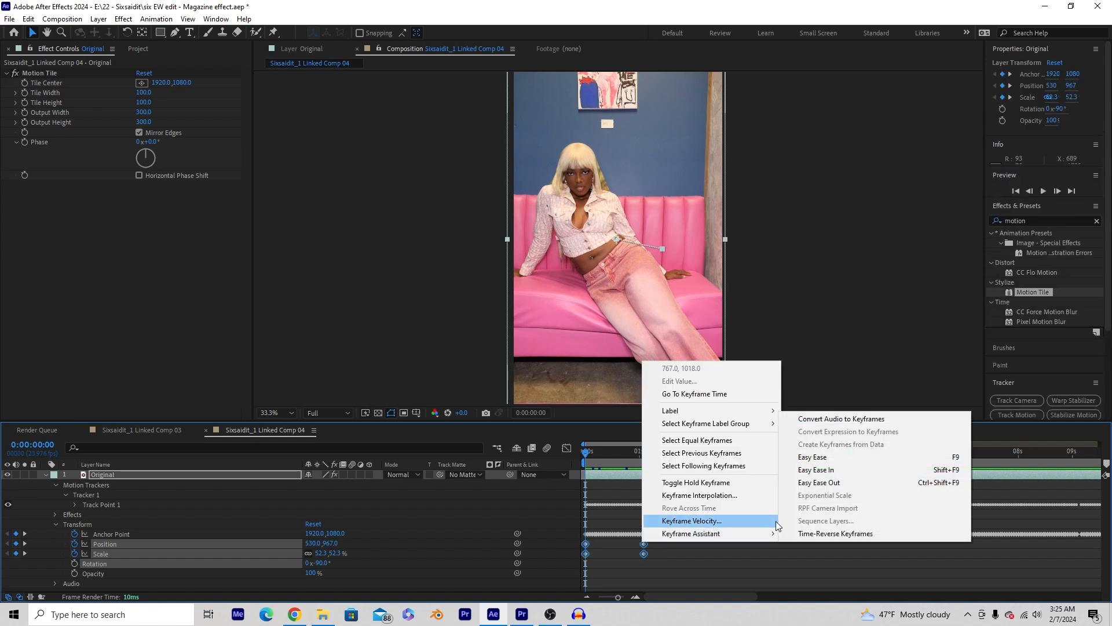
pyautogui.click(820, 458)
pyautogui.press('space')
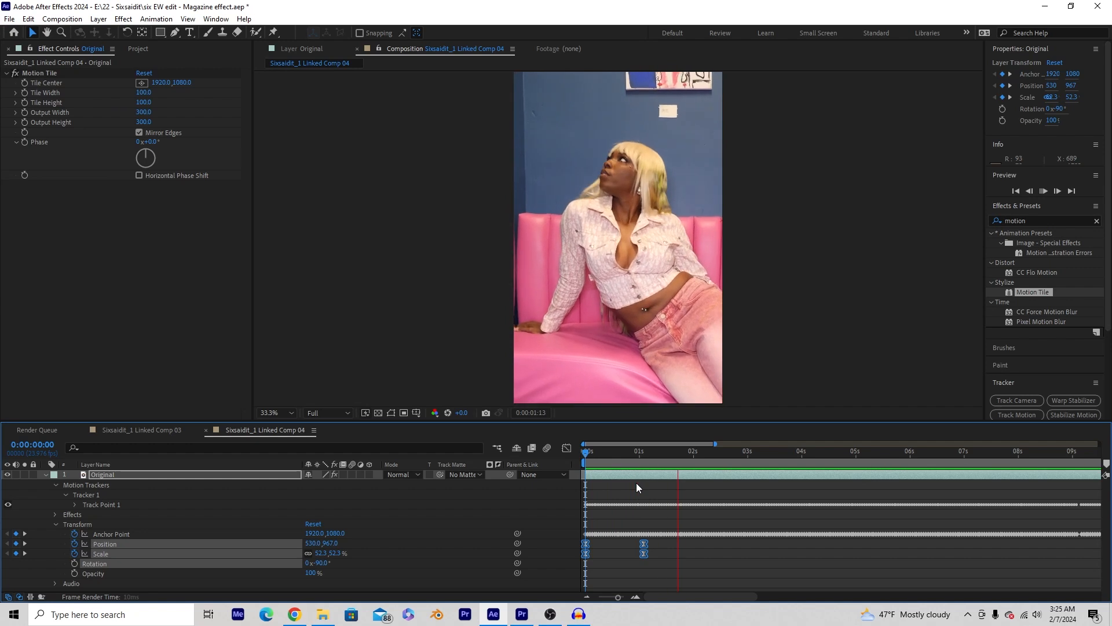
pyautogui.click(588, 456)
# - Add keyframes at 2:17 and 3:09, reducing Scale and shifting Position Y to 932
pyautogui.moveTo(588, 456); pyautogui.dragTo(731, 492)
pyautogui.click(16, 543)
pyautogui.click(16, 553)
pyautogui.click(16, 553)
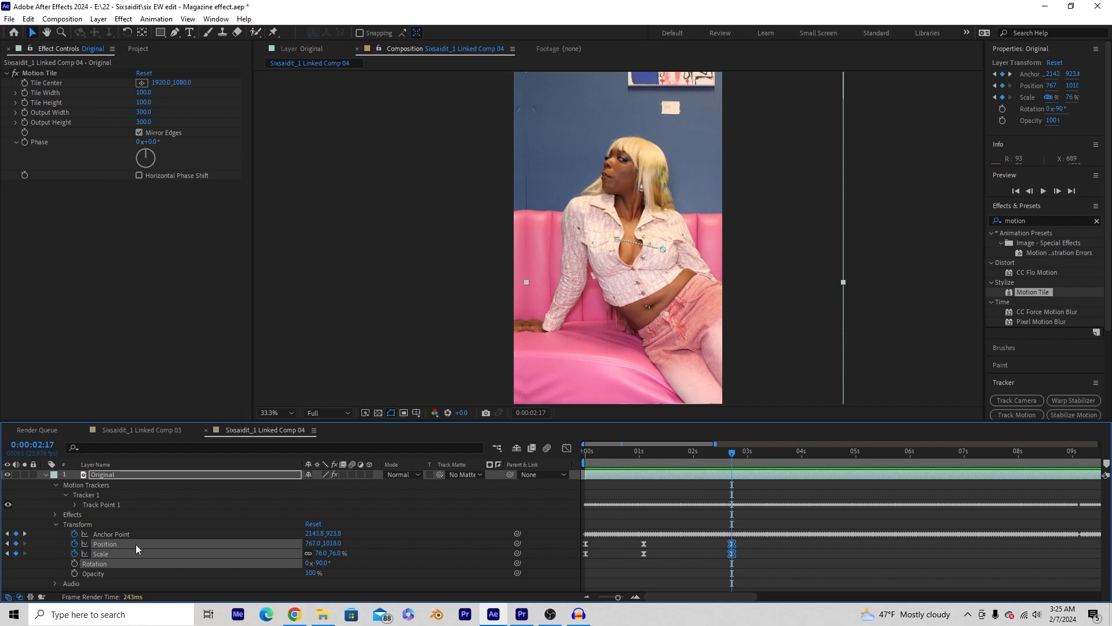
pyautogui.moveTo(731, 453); pyautogui.dragTo(768, 458)
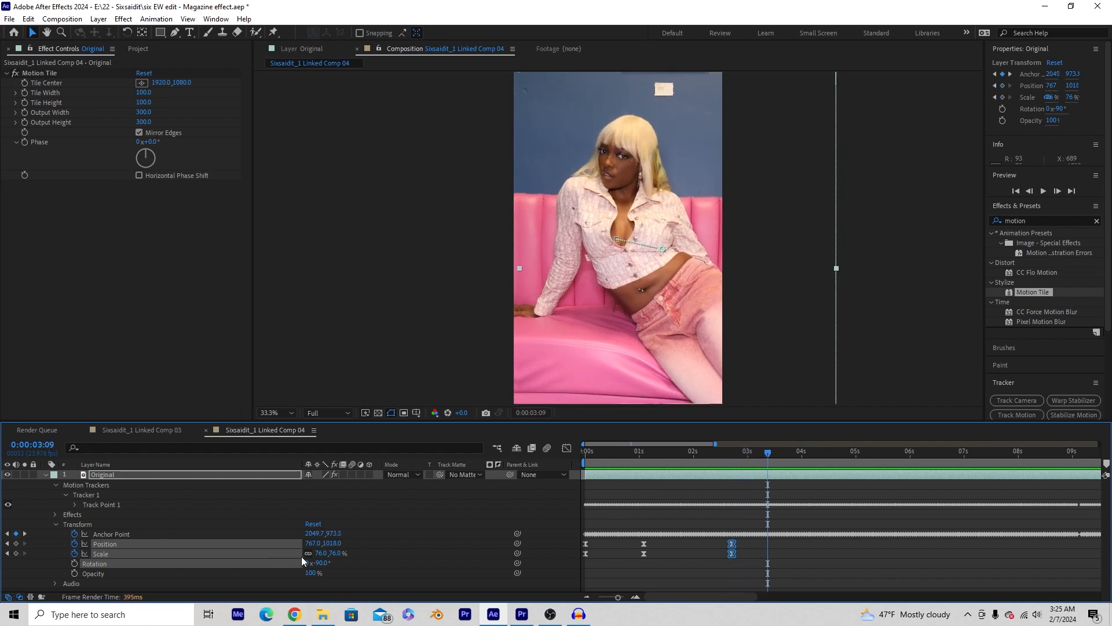
pyautogui.moveTo(320, 553); pyautogui.dragTo(230, 554)
pyautogui.moveTo(328, 543); pyautogui.dragTo(278, 546)
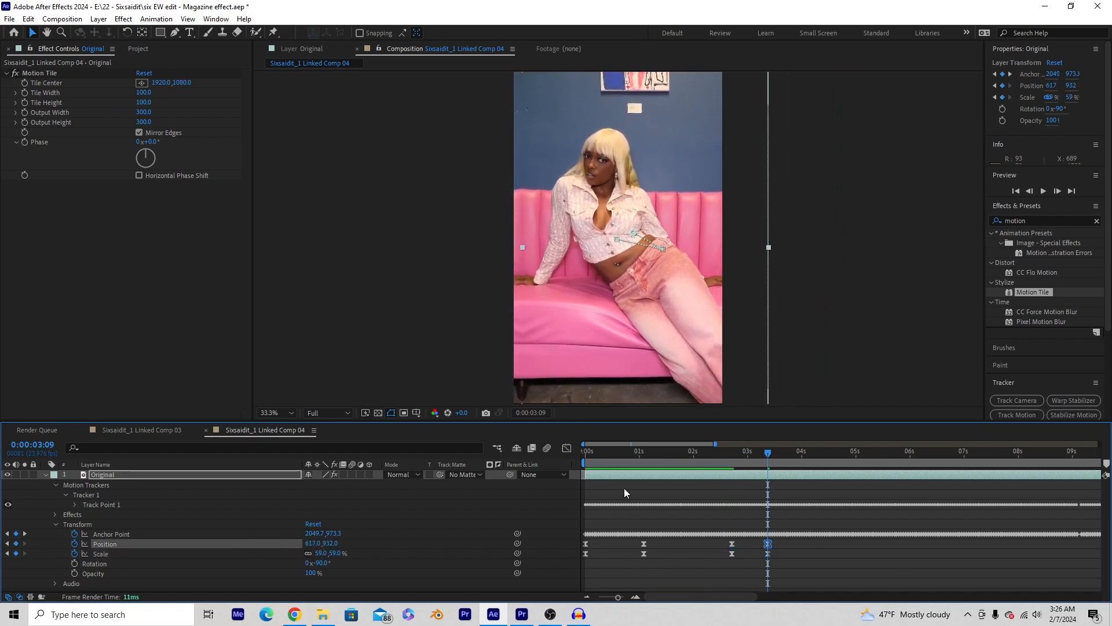
# - Preview the finished zoom across the whole clip, then switch to Premiere Pro
pyautogui.click(586, 461)
pyautogui.press('space')
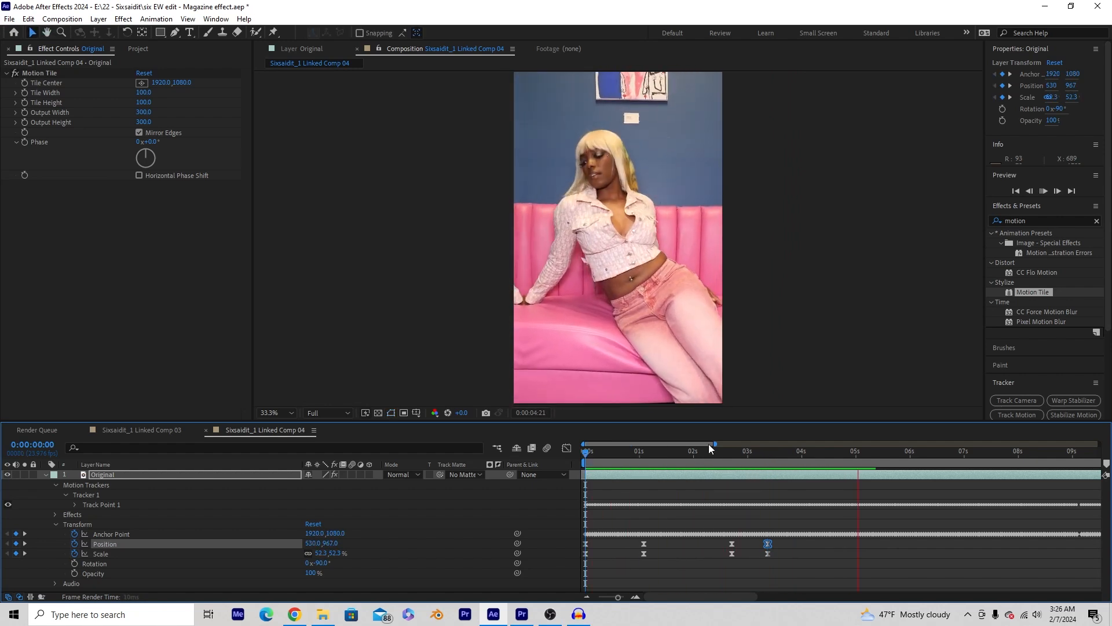
pyautogui.moveTo(713, 443); pyautogui.dragTo(816, 443)
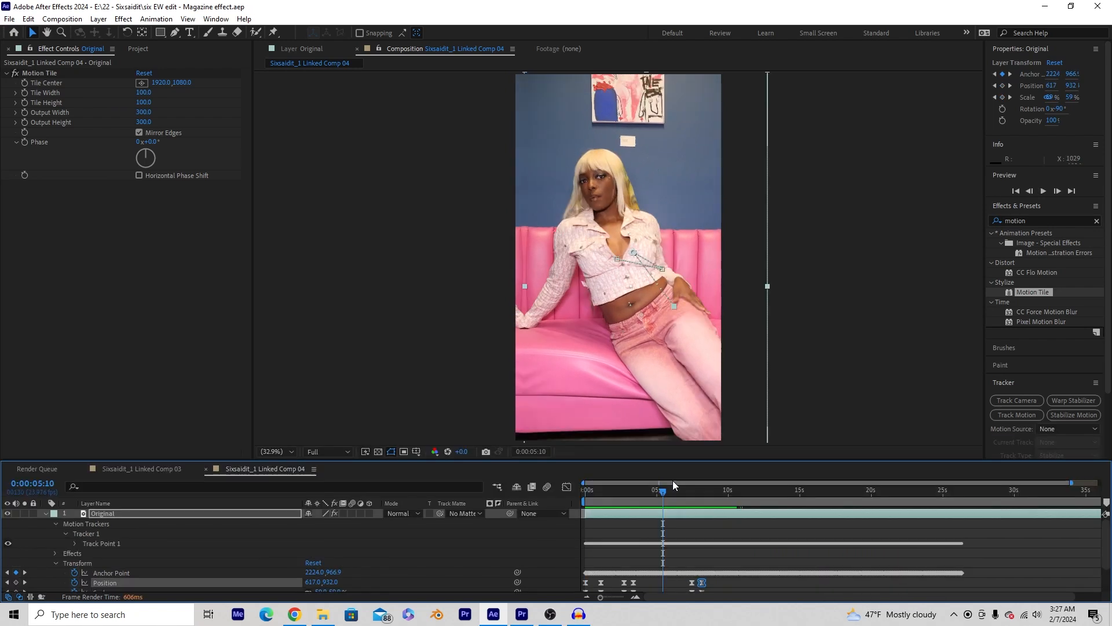
pyautogui.moveTo(642, 492); pyautogui.dragTo(690, 502)
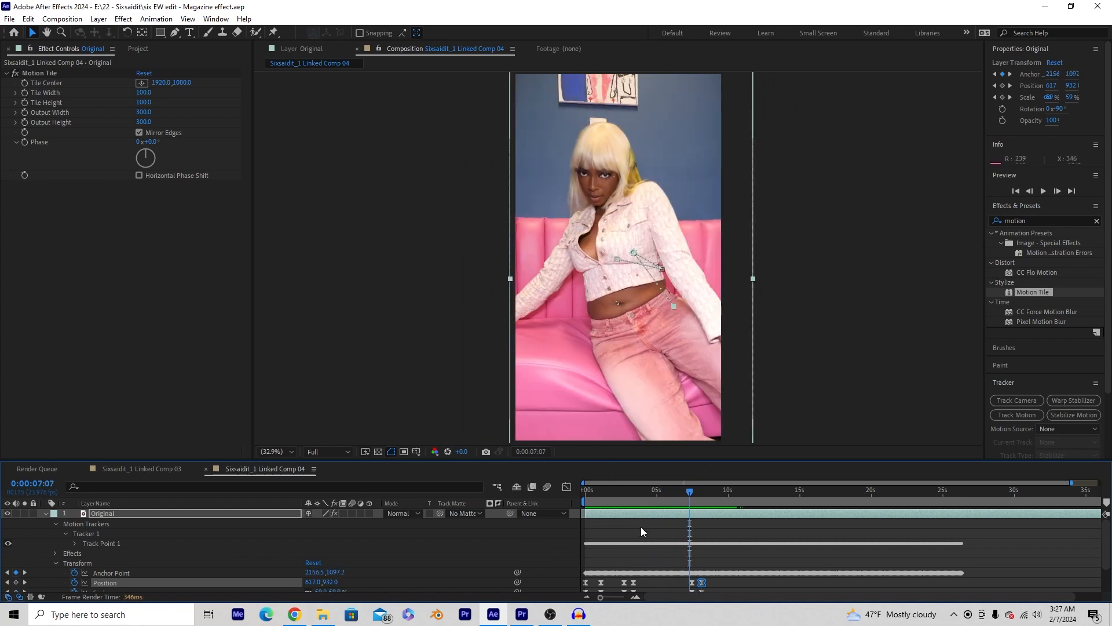
pyautogui.click(521, 615)
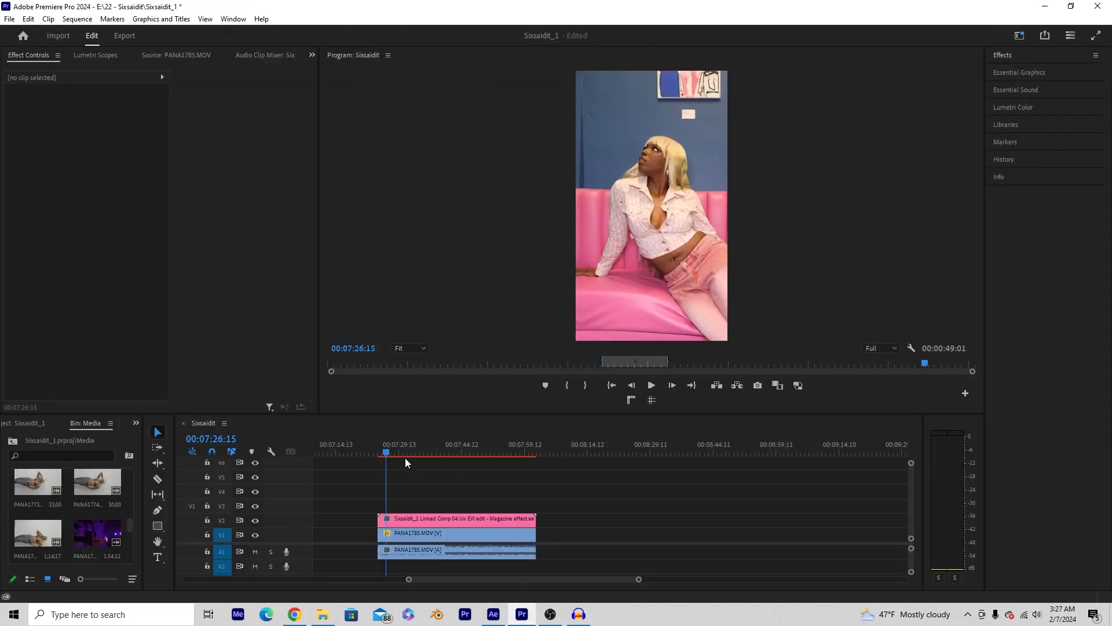
# - Select the linked comp clip on V2 and scrub through it to check the zoom
pyautogui.click(402, 521)
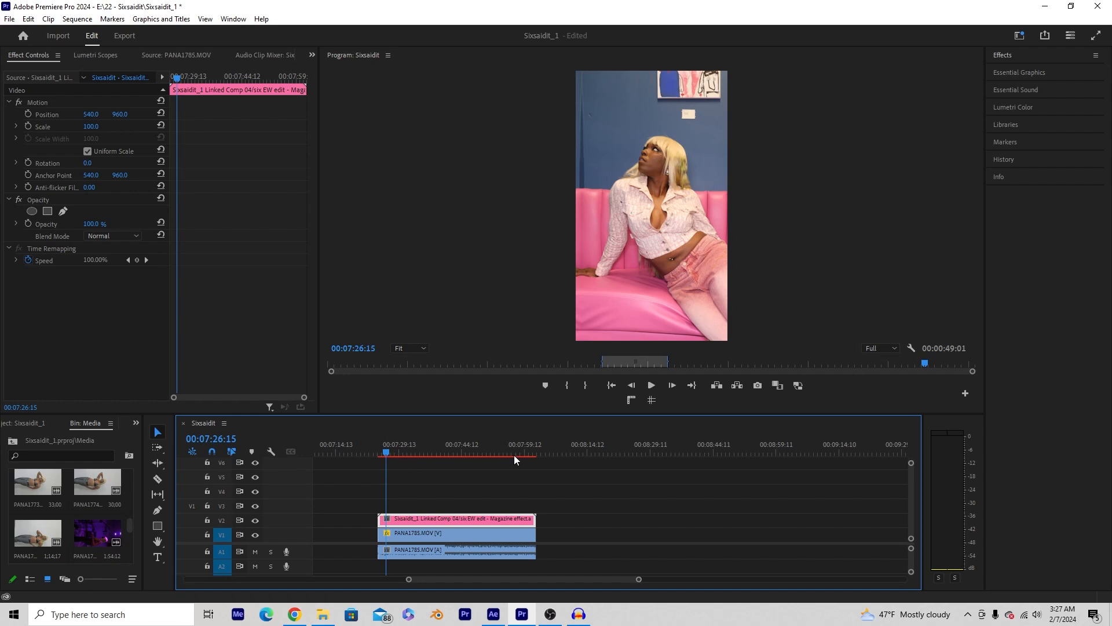
pyautogui.moveTo(401, 448); pyautogui.dragTo(376, 453)
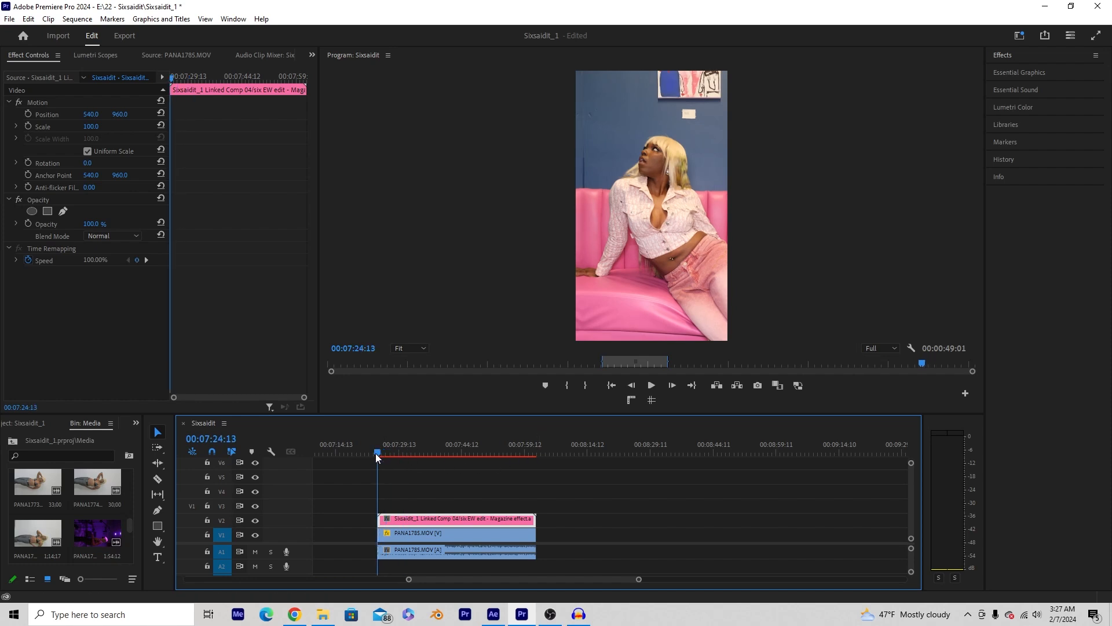
pyautogui.moveTo(405, 449); pyautogui.dragTo(535, 462)
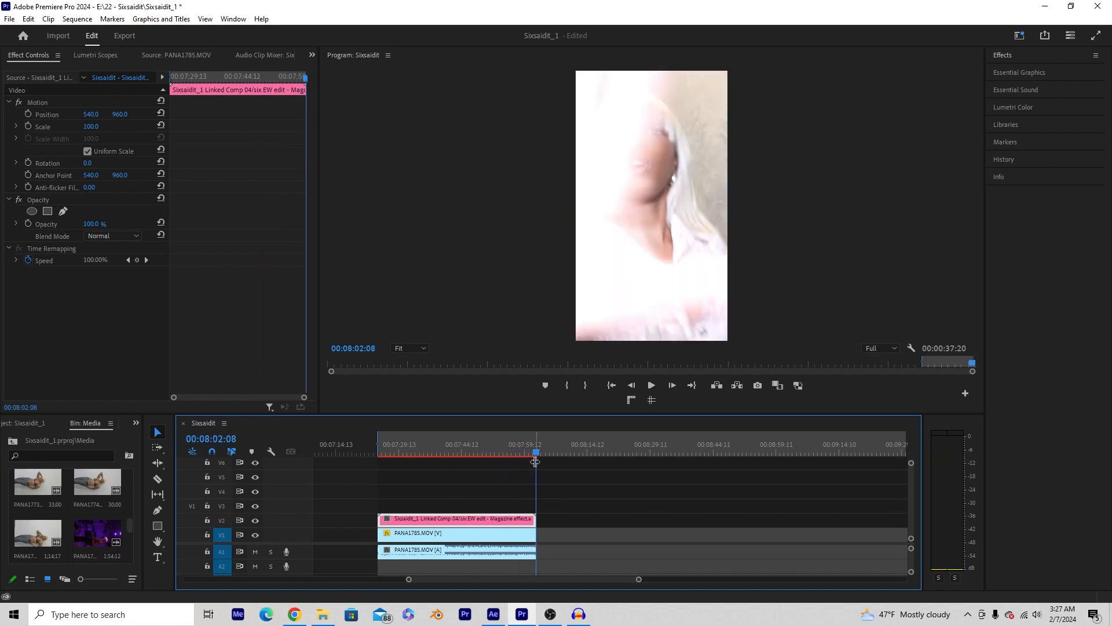
pyautogui.moveTo(438, 448); pyautogui.dragTo(386, 451)
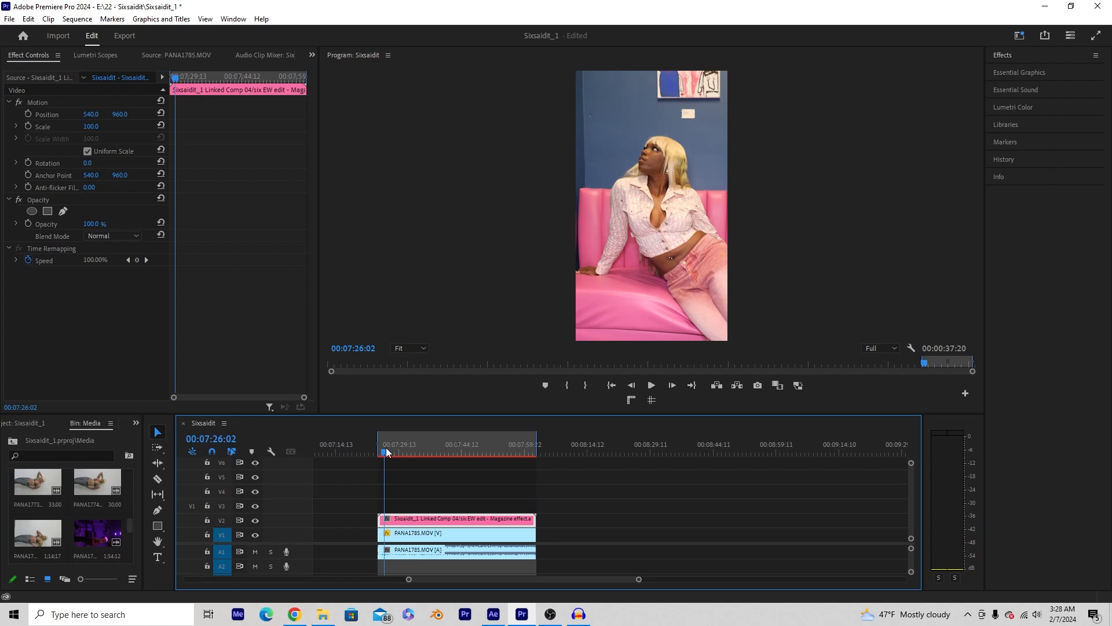
pyautogui.moveTo(385, 452); pyautogui.dragTo(408, 456)
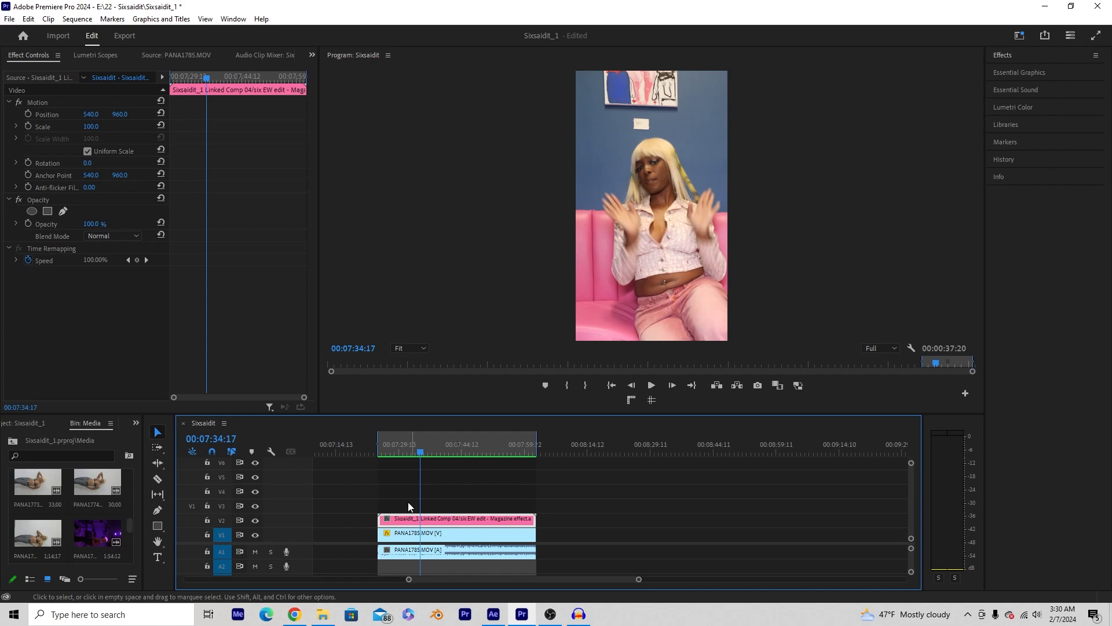
pyautogui.click(403, 488)
pyautogui.moveTo(144, 487); pyautogui.dragTo(248, 487)
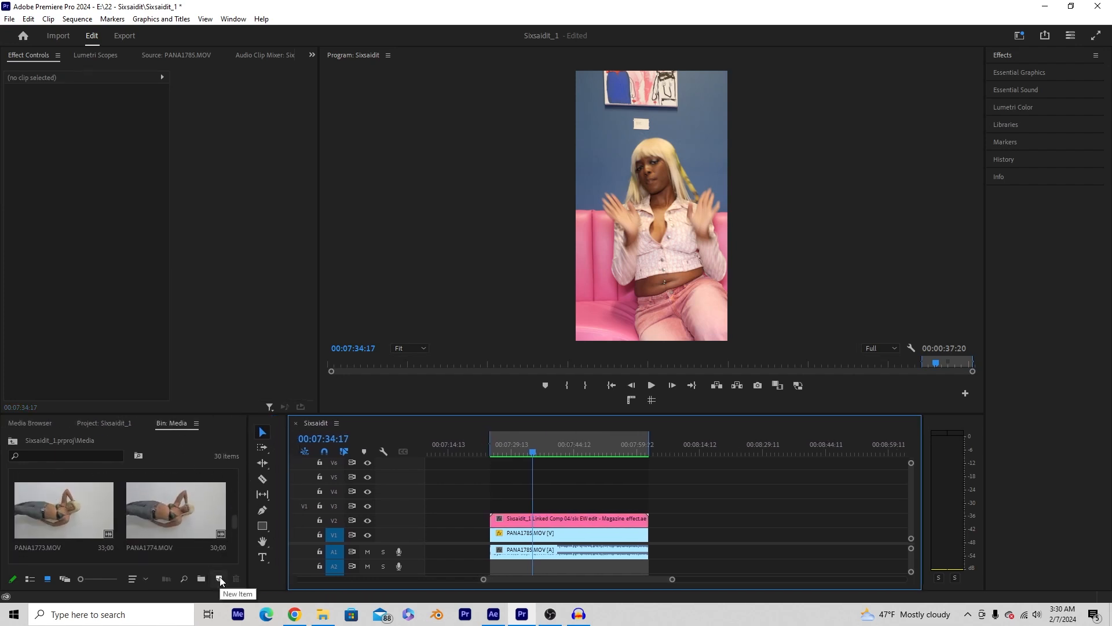
# - Create a 1080x1920 Adjustment Layer from New Item, drop it on V3, and select it
pyautogui.click(220, 579)
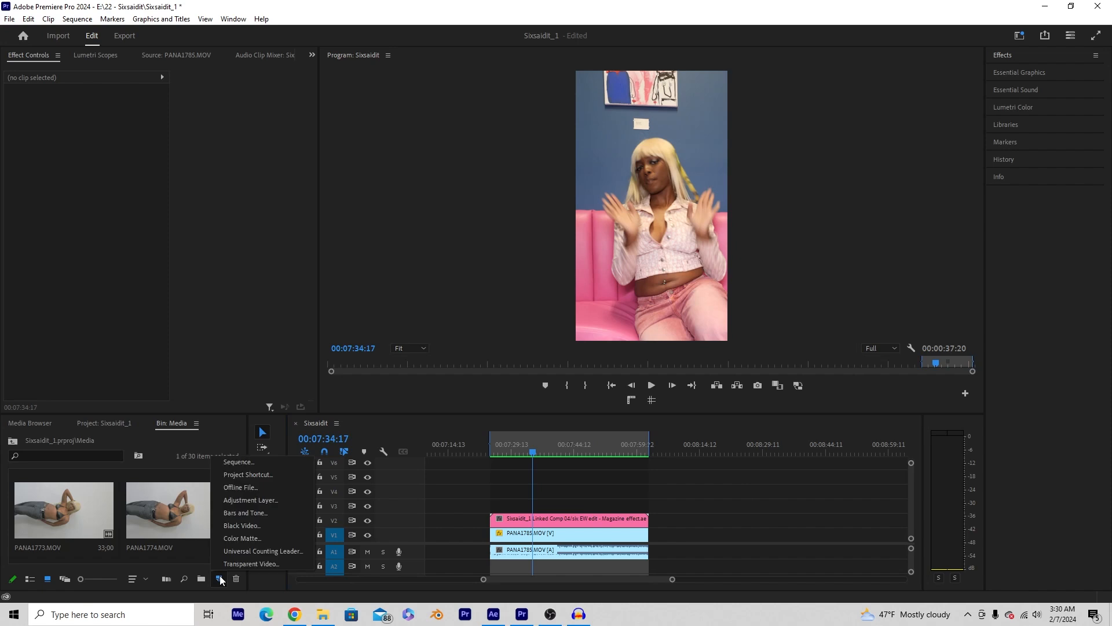
pyautogui.click(239, 500)
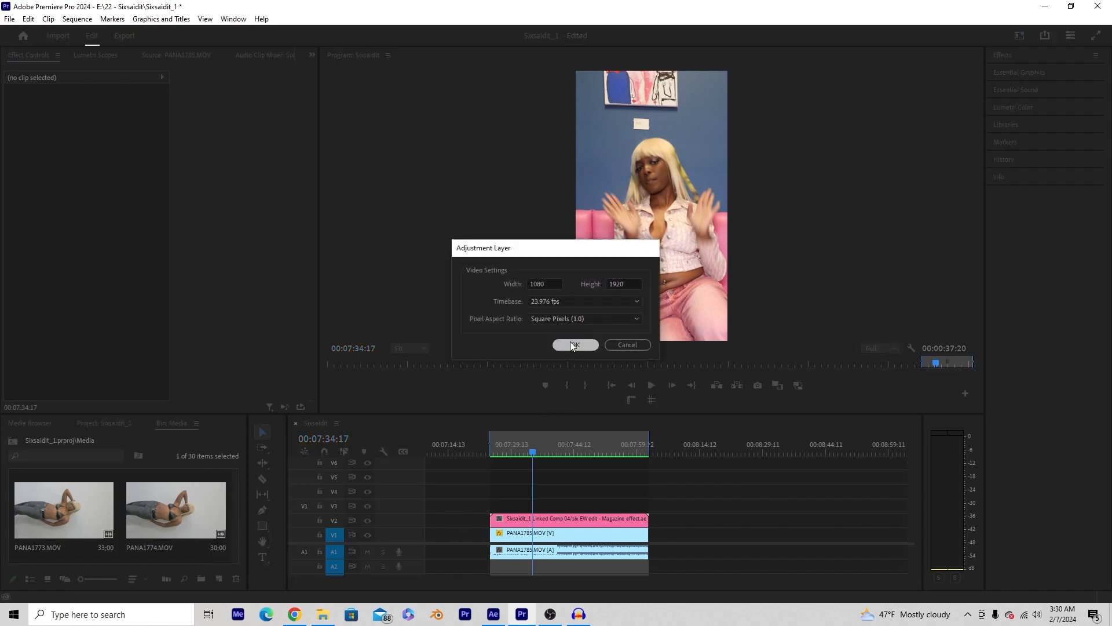
pyautogui.click(574, 344)
pyautogui.moveTo(103, 521); pyautogui.dragTo(649, 505)
pyautogui.moveTo(515, 442); pyautogui.dragTo(535, 447)
pyautogui.click(524, 510)
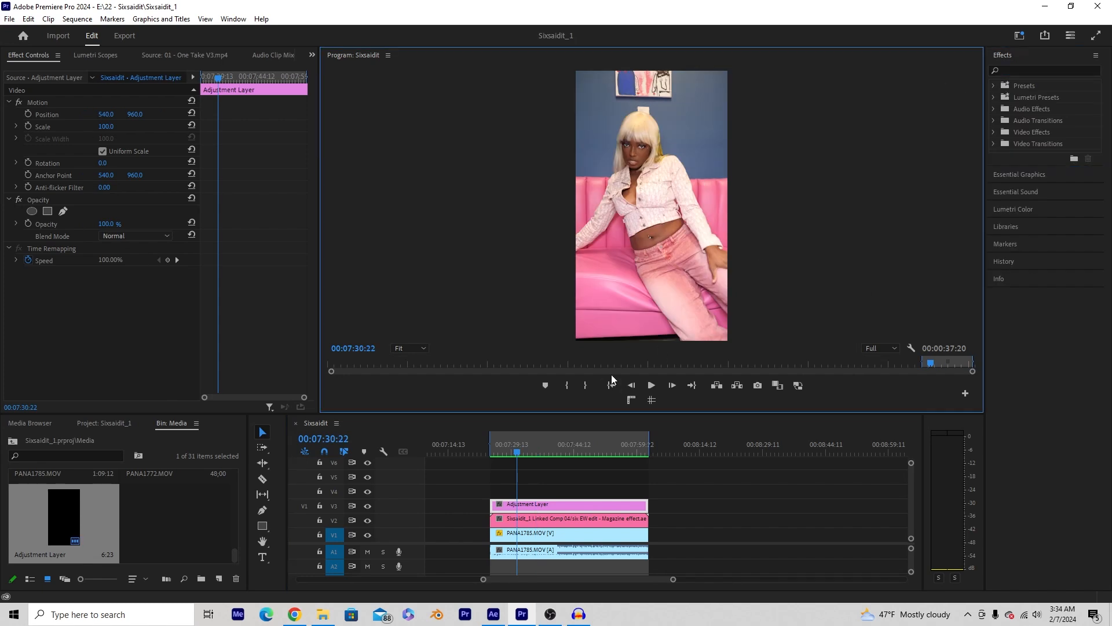
# - Search effects for 'digital' and apply VR Digital Glitch to the adjustment layer
pyautogui.click(1015, 70)
pyautogui.write('d')
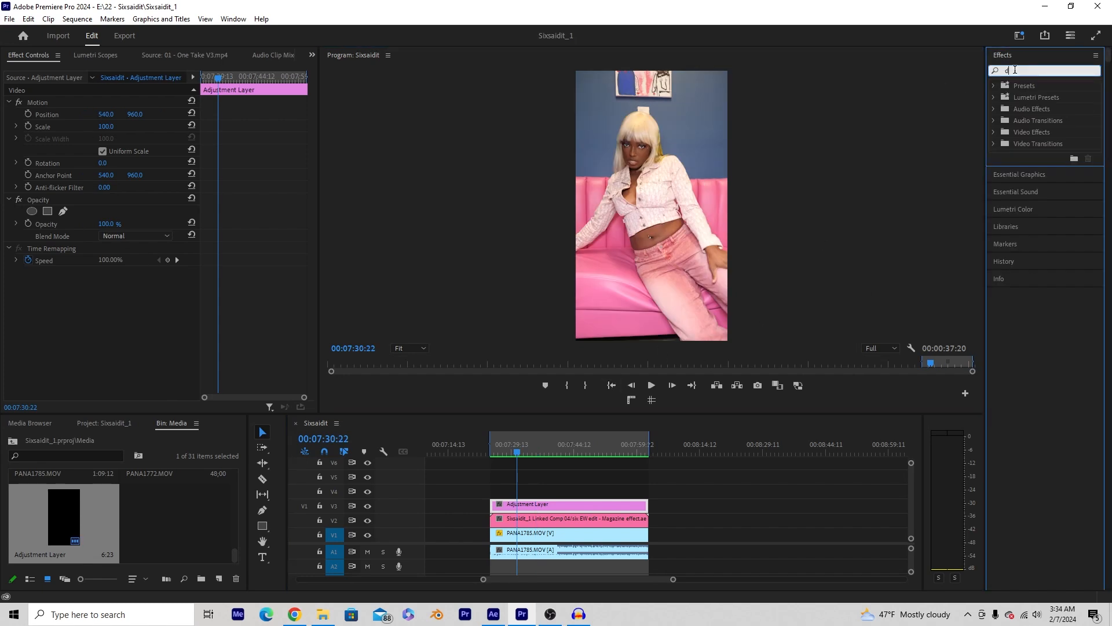
pyautogui.write('igital')
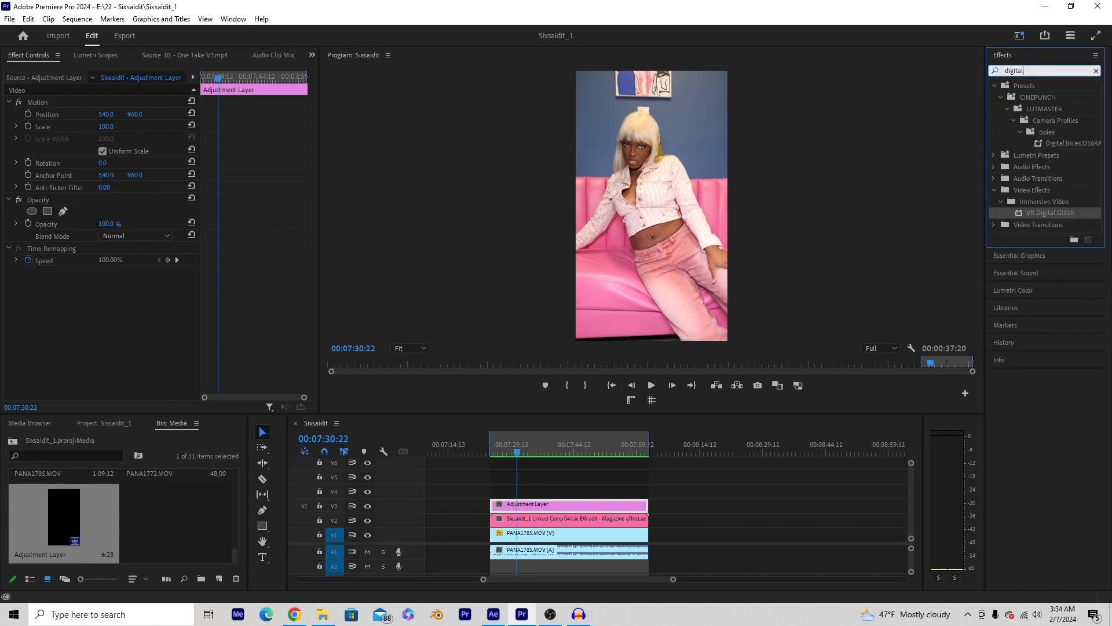
pyautogui.click(993, 86)
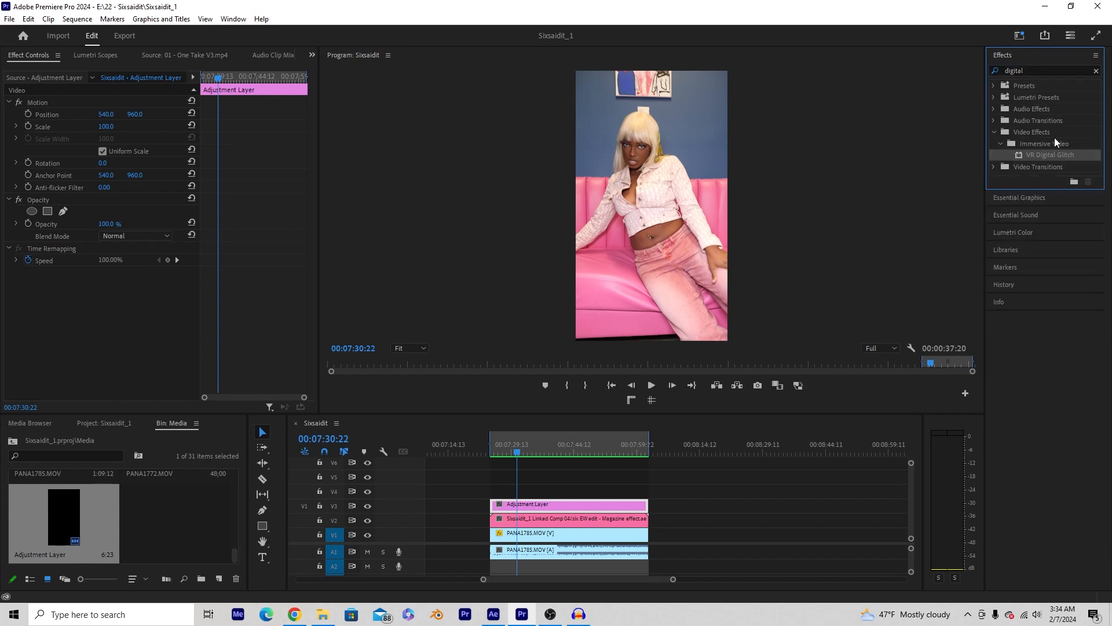
pyautogui.moveTo(1042, 153); pyautogui.dragTo(520, 508)
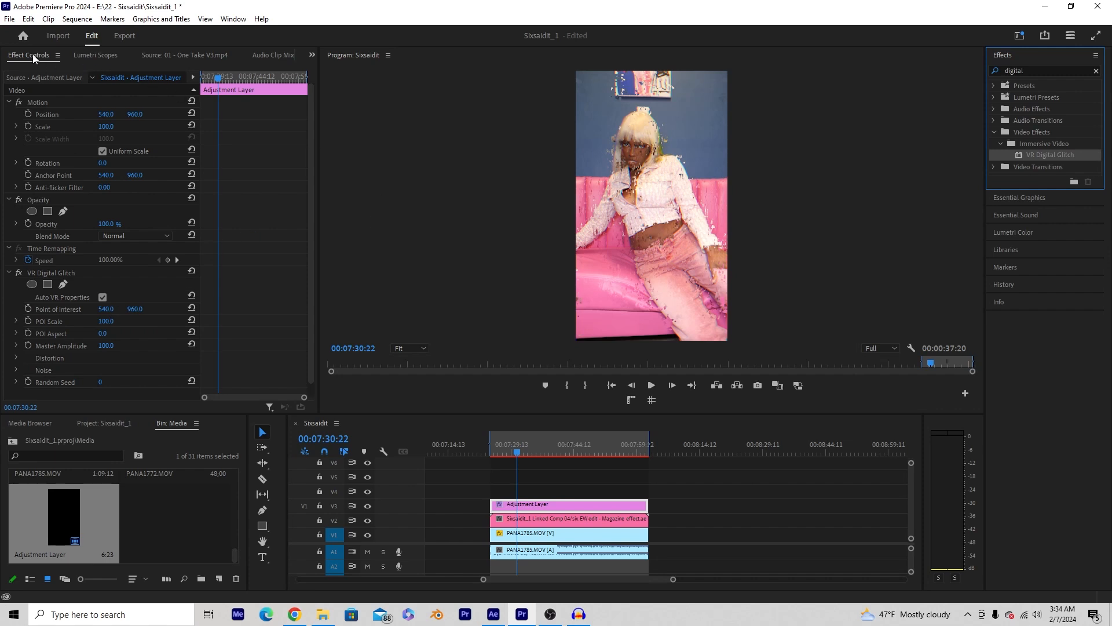
# - Set Geometry Distortion 0, Distortion Complexity 1 and Distortion Rate 0 under Distortion
pyautogui.scroll(-1, 89, 271)
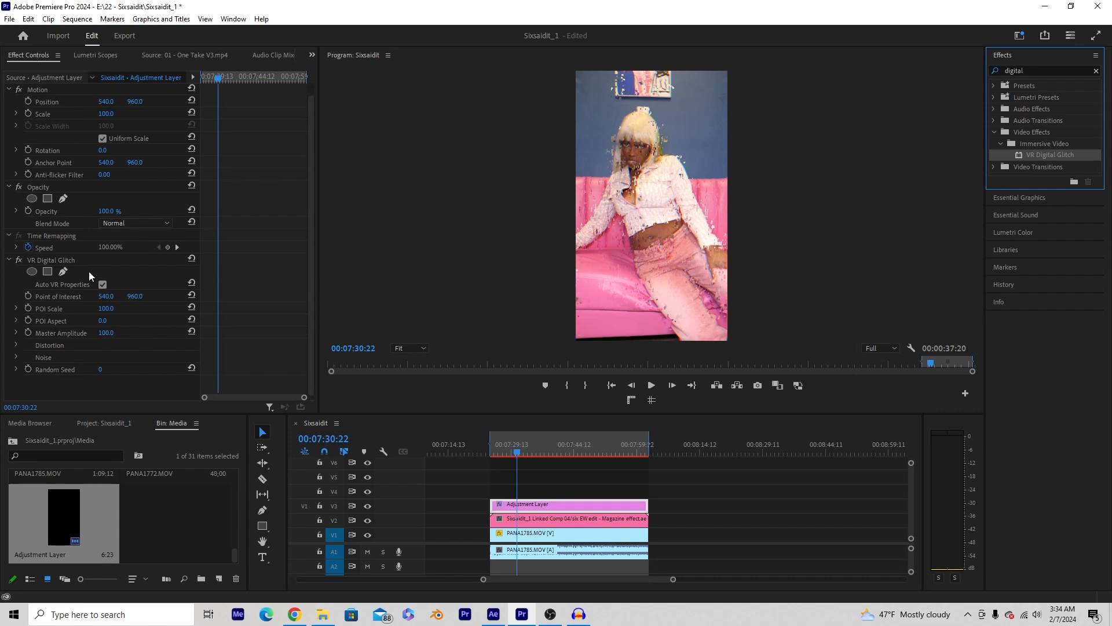
pyautogui.click(16, 345)
pyautogui.scroll(-8, 53, 346)
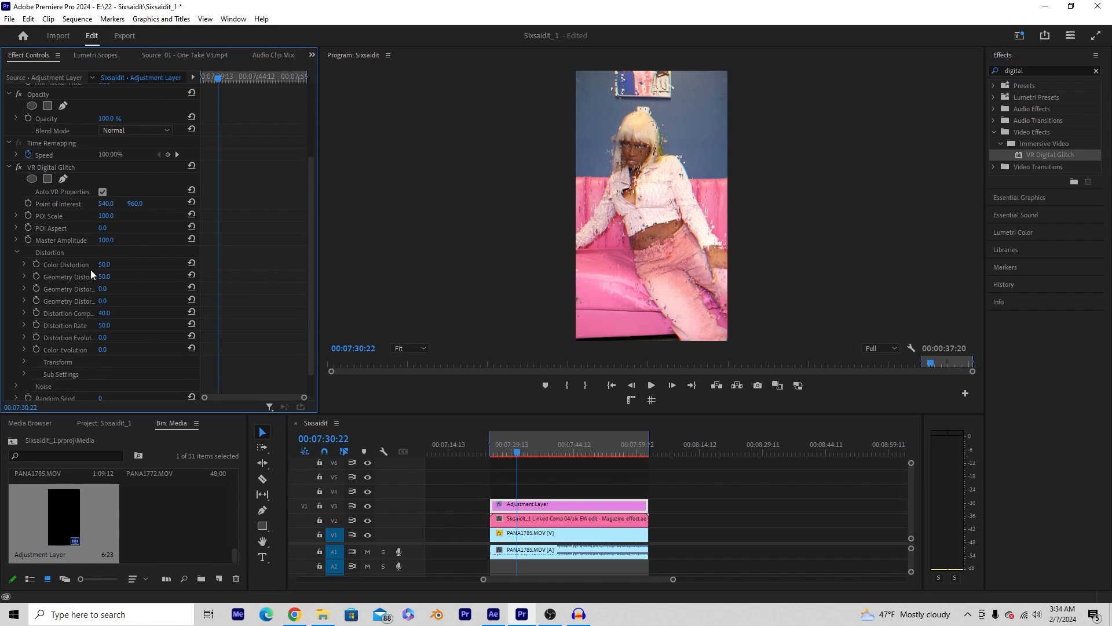
pyautogui.click(114, 274)
pyautogui.write('0')
pyautogui.click(114, 313)
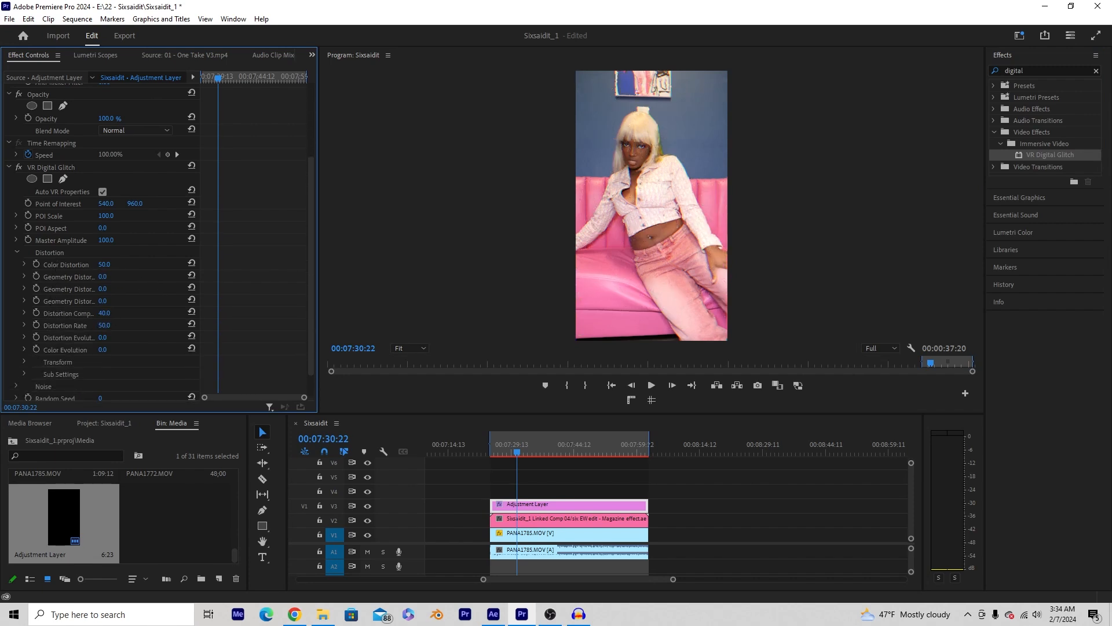
pyautogui.write('1')
pyautogui.press('Return')
pyautogui.click(105, 327)
pyautogui.write('0')
pyautogui.press('Return')
# - Set Color Evolution to 3 and select the VR Digital Glitch effect
pyautogui.moveTo(201, 144); pyautogui.dragTo(253, 151)
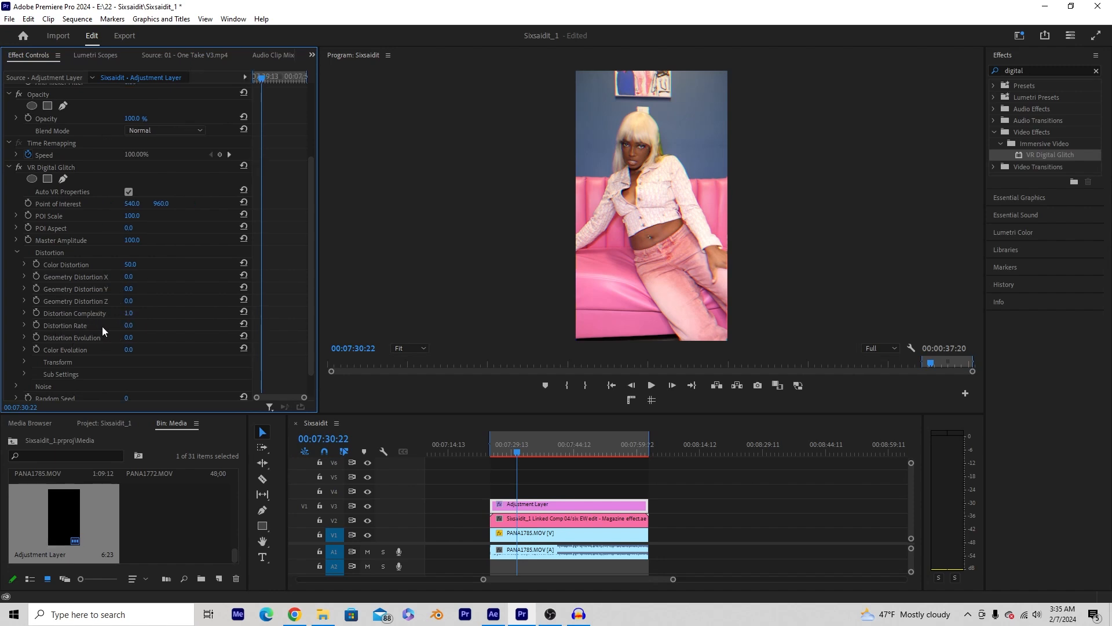
pyautogui.click(128, 352)
pyautogui.write('3')
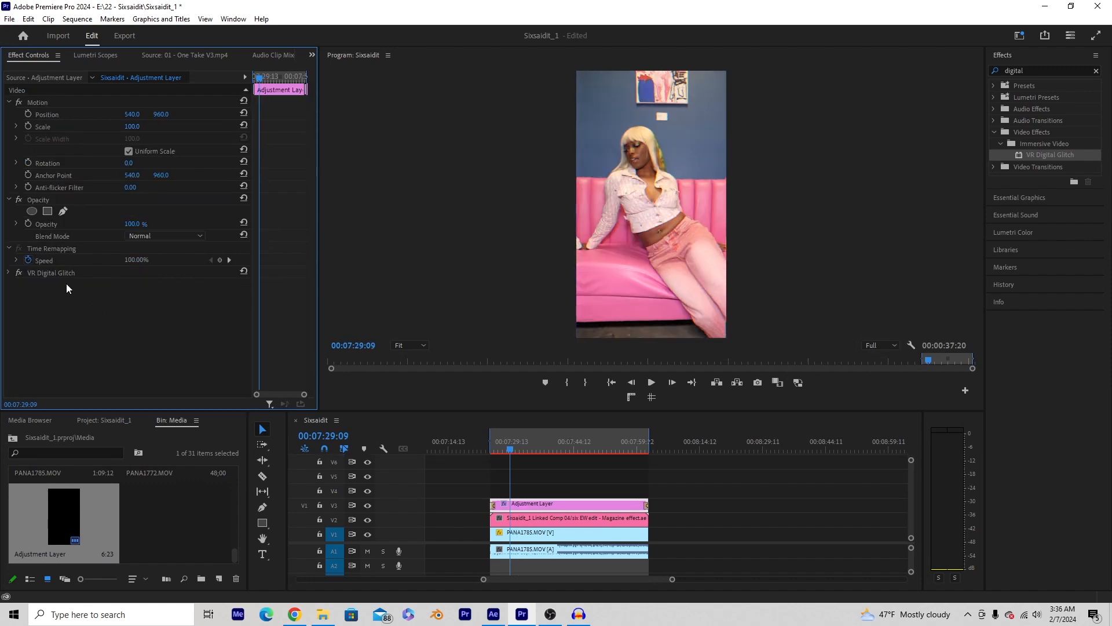
pyautogui.click(64, 273)
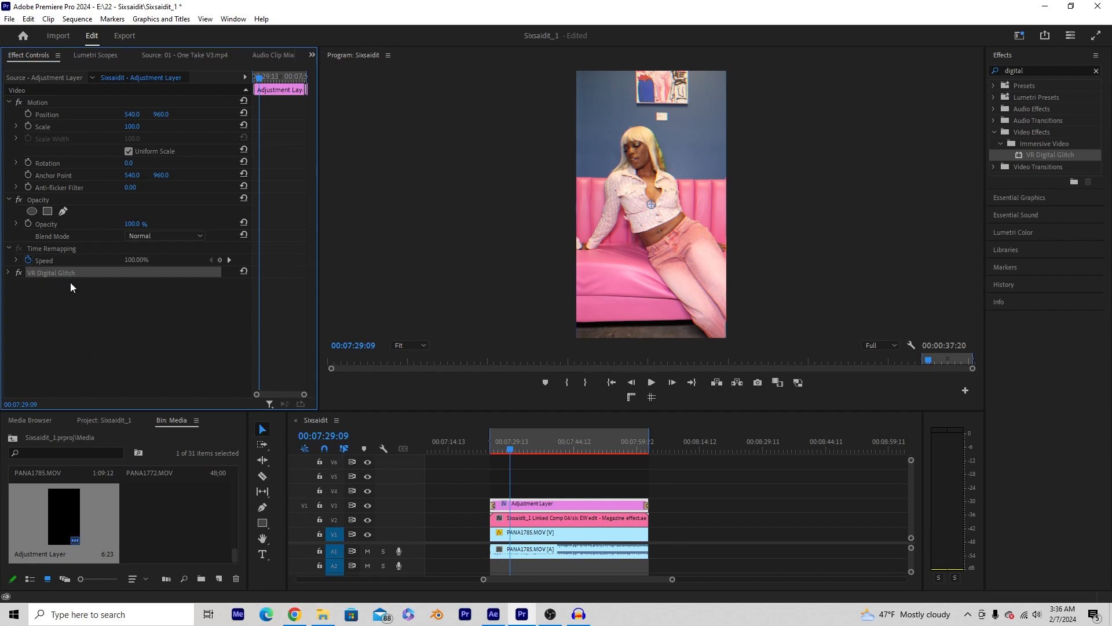
# - Paste two more VR Digital Glitch copies and preview the glitch section
pyautogui.hotkey('ctrl', 'v')
pyautogui.hotkey('ctrl', 'v')
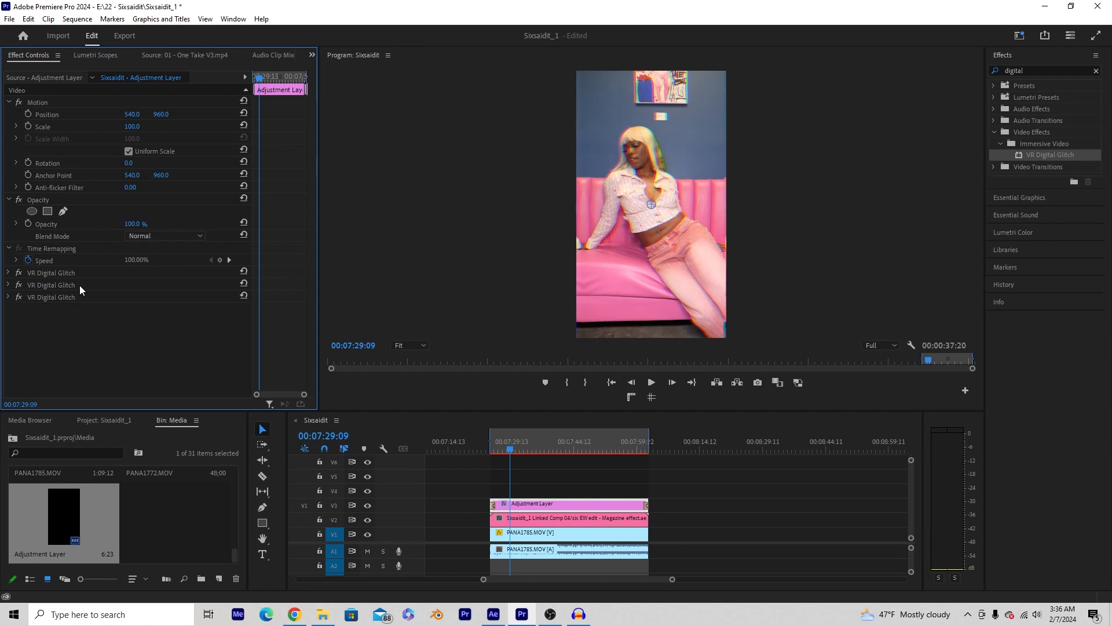
pyautogui.moveTo(520, 412); pyautogui.dragTo(527, 492)
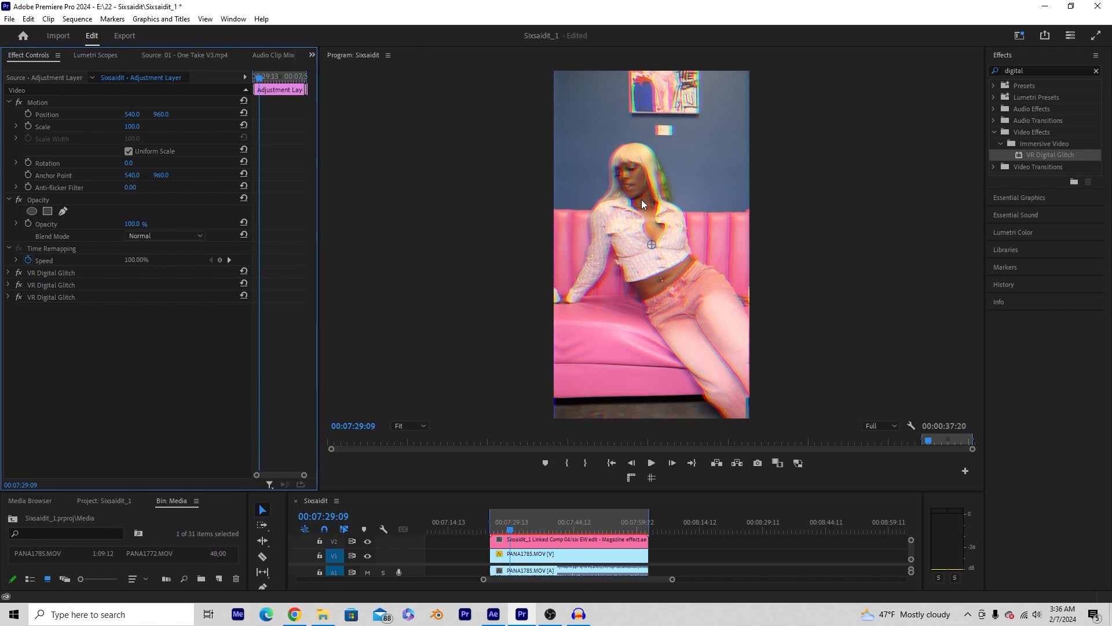
pyautogui.moveTo(550, 492); pyautogui.dragTo(542, 461)
pyautogui.moveTo(509, 494); pyautogui.dragTo(494, 495)
pyautogui.press('space')
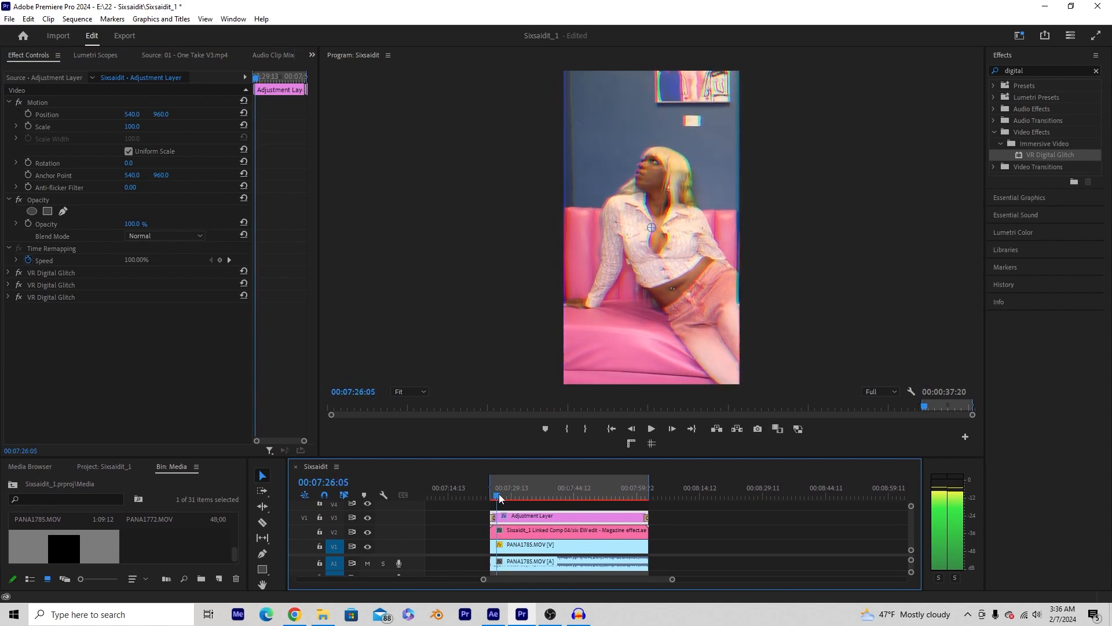
# - Delete the adjustment layer's Cross Dissolve and trim both its ends to a short burst
pyautogui.click(518, 522)
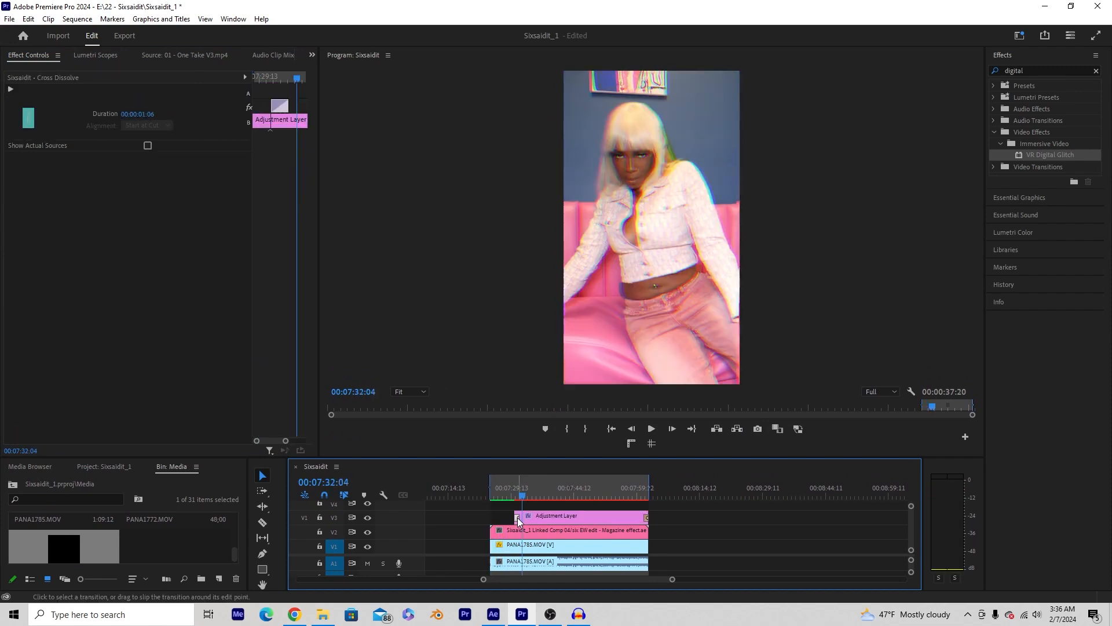
pyautogui.press('Delete')
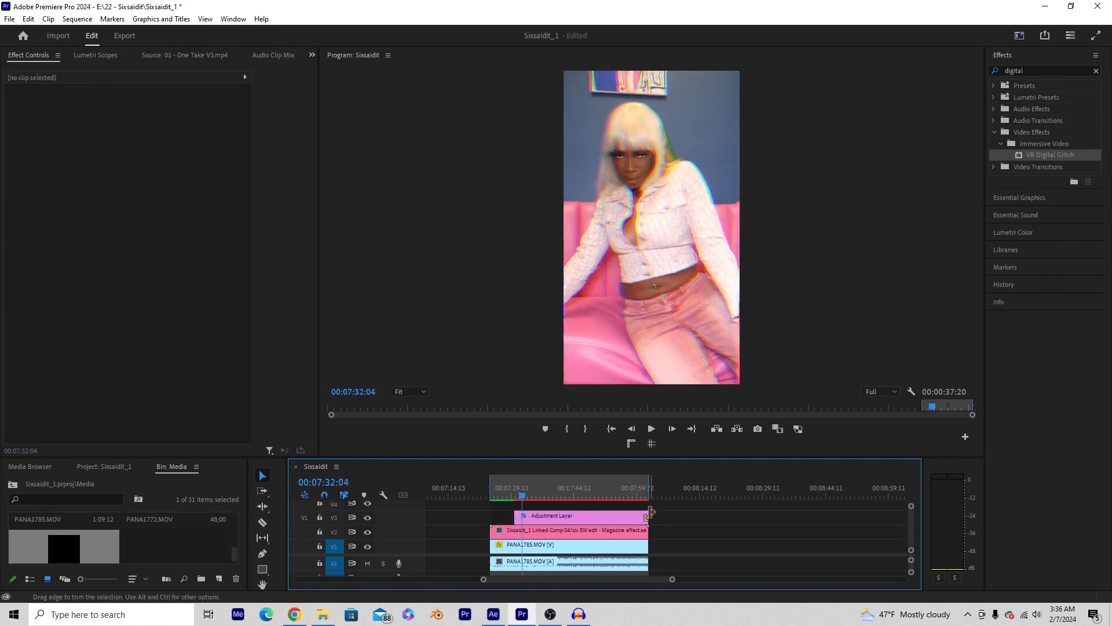
pyautogui.moveTo(651, 512); pyautogui.dragTo(540, 518)
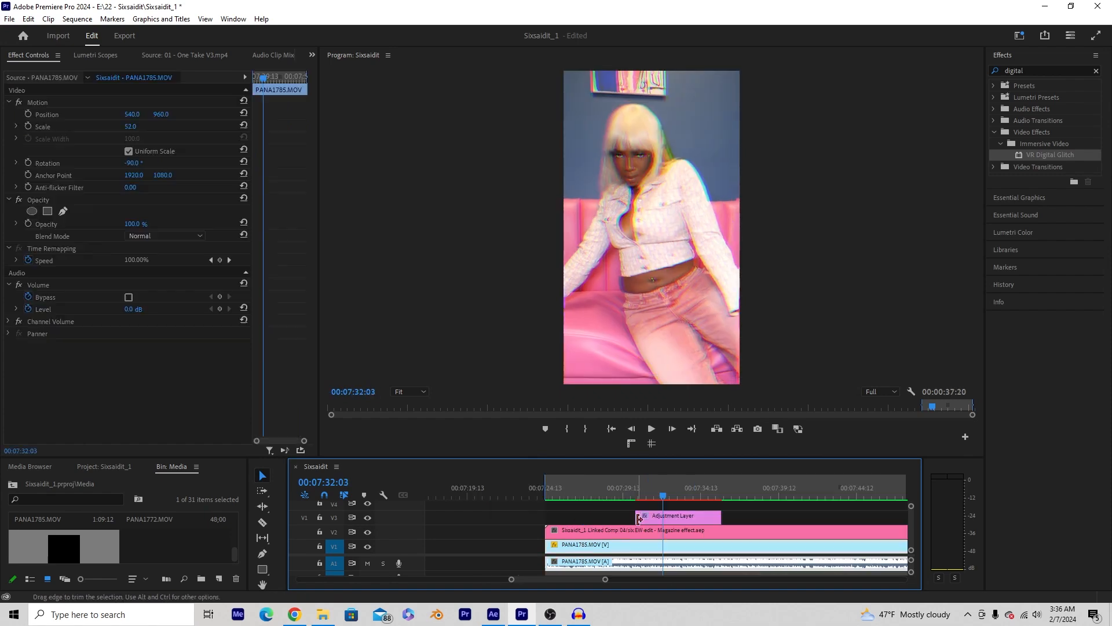
pyautogui.moveTo(637, 516); pyautogui.dragTo(689, 507)
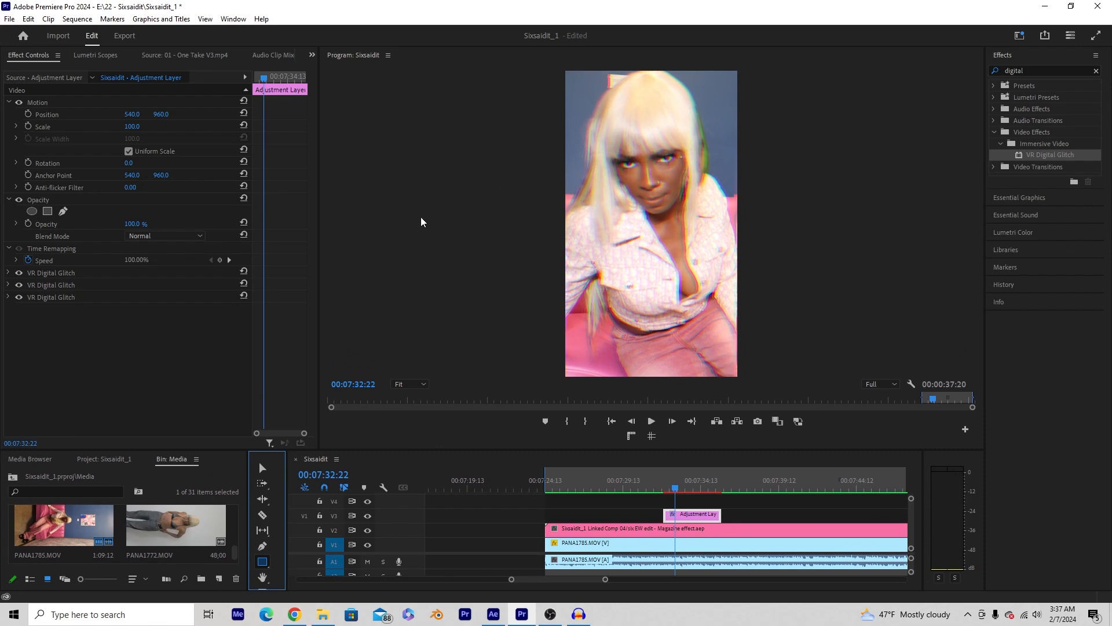
# - Add an Opacity ellipse mask stretched around the woman and set it to Inverted
pyautogui.click(35, 200)
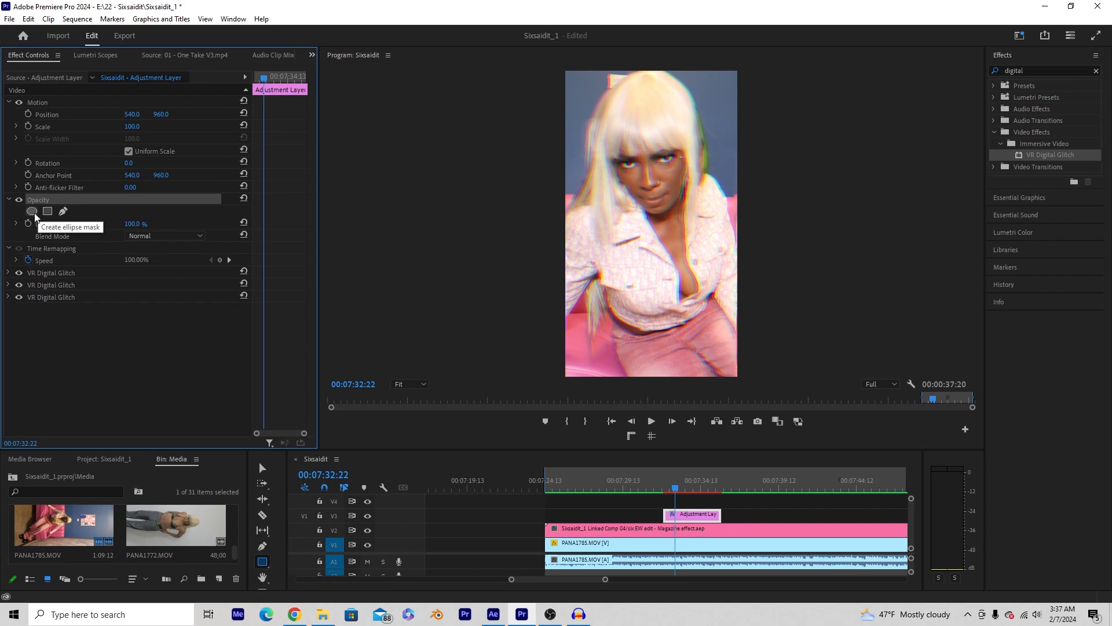
pyautogui.click(32, 212)
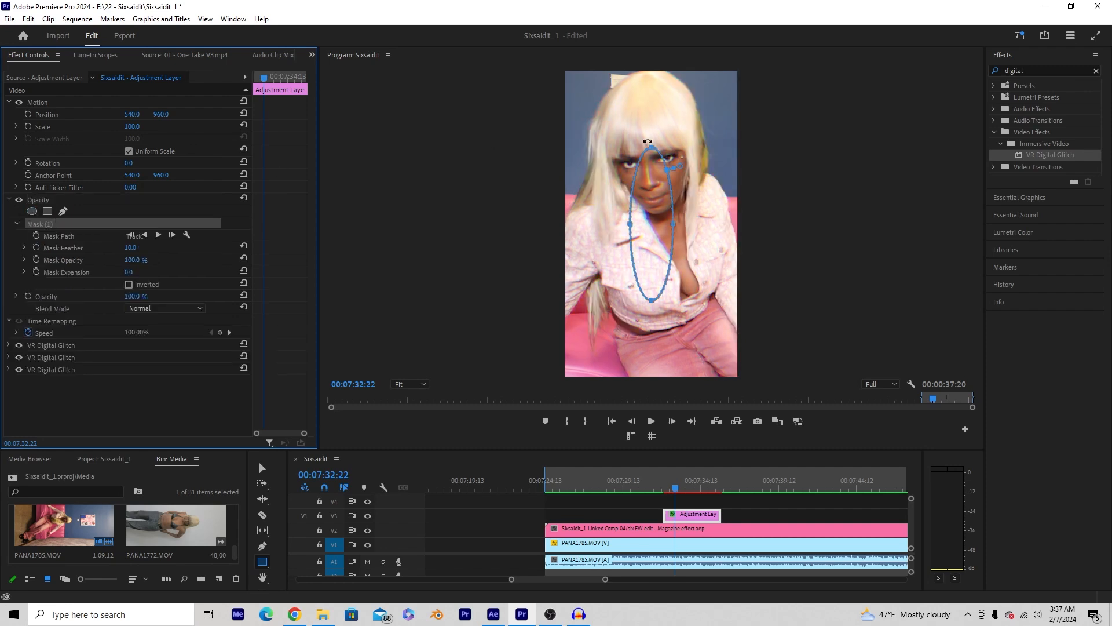
pyautogui.moveTo(655, 152); pyautogui.dragTo(658, 77)
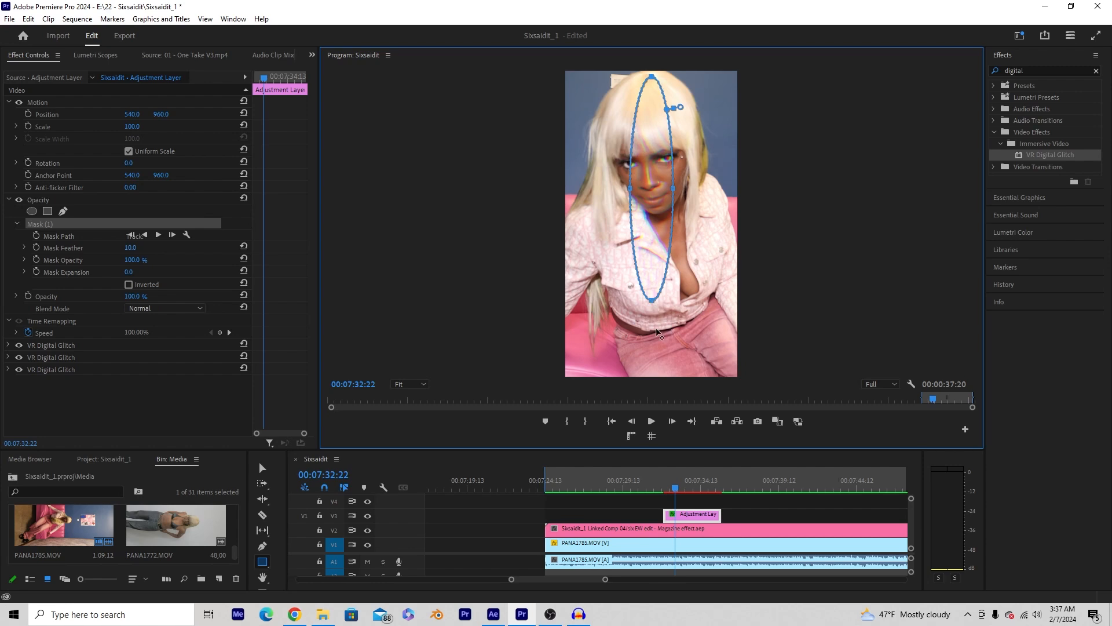
pyautogui.moveTo(657, 332); pyautogui.dragTo(659, 370)
pyautogui.moveTo(630, 223); pyautogui.dragTo(584, 227)
pyautogui.moveTo(676, 220); pyautogui.dragTo(728, 227)
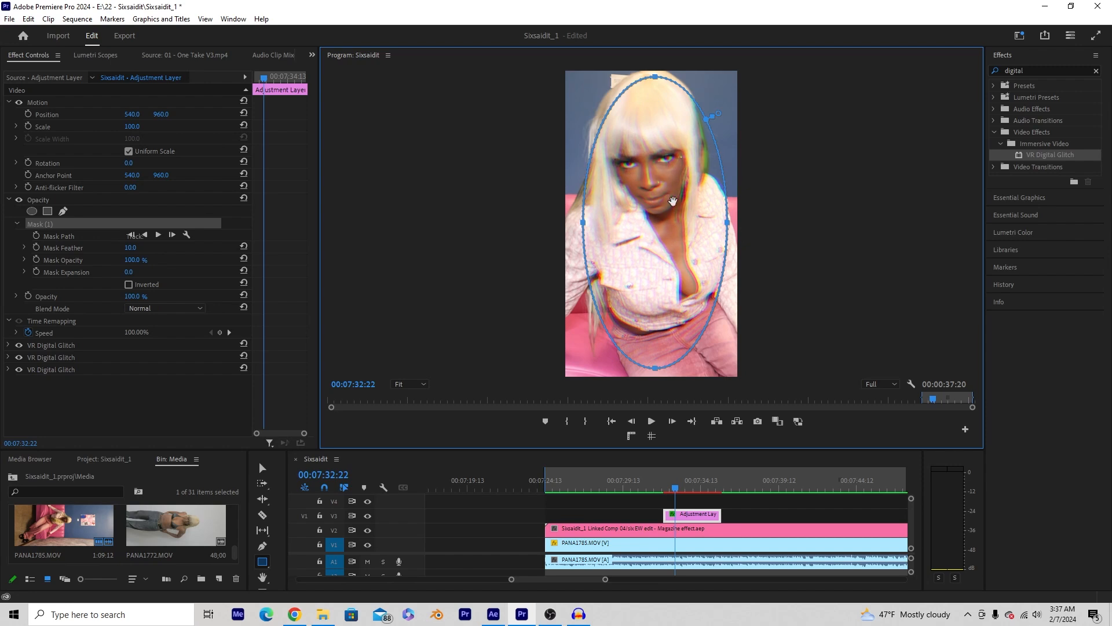
pyautogui.click(129, 284)
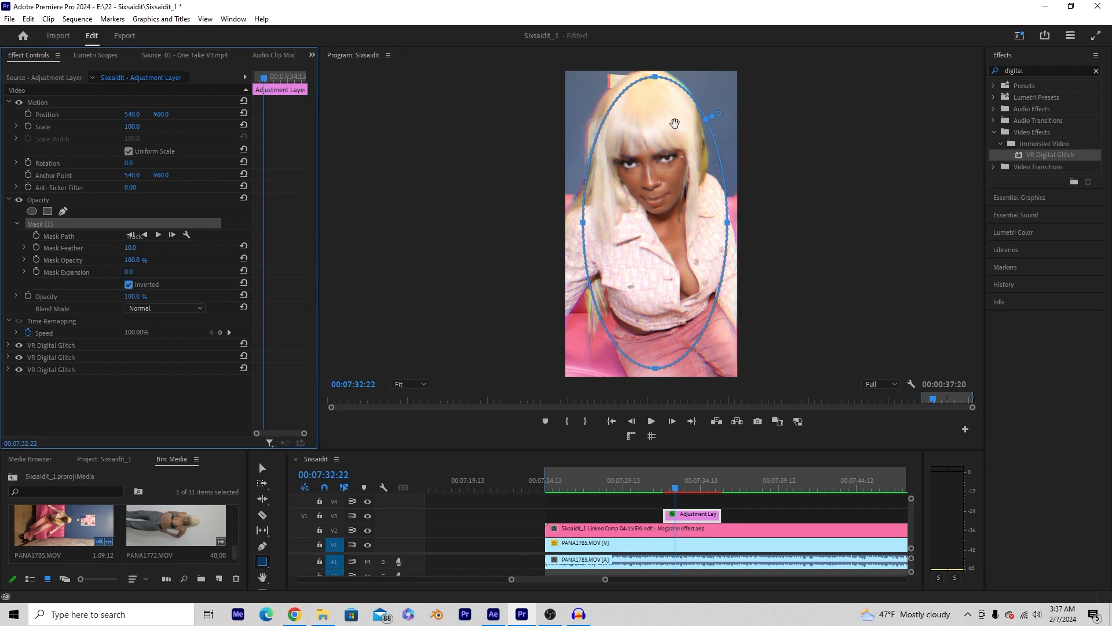
# - Fine-tune the mask's top and sides, then play back the masked glitch
pyautogui.click(653, 83)
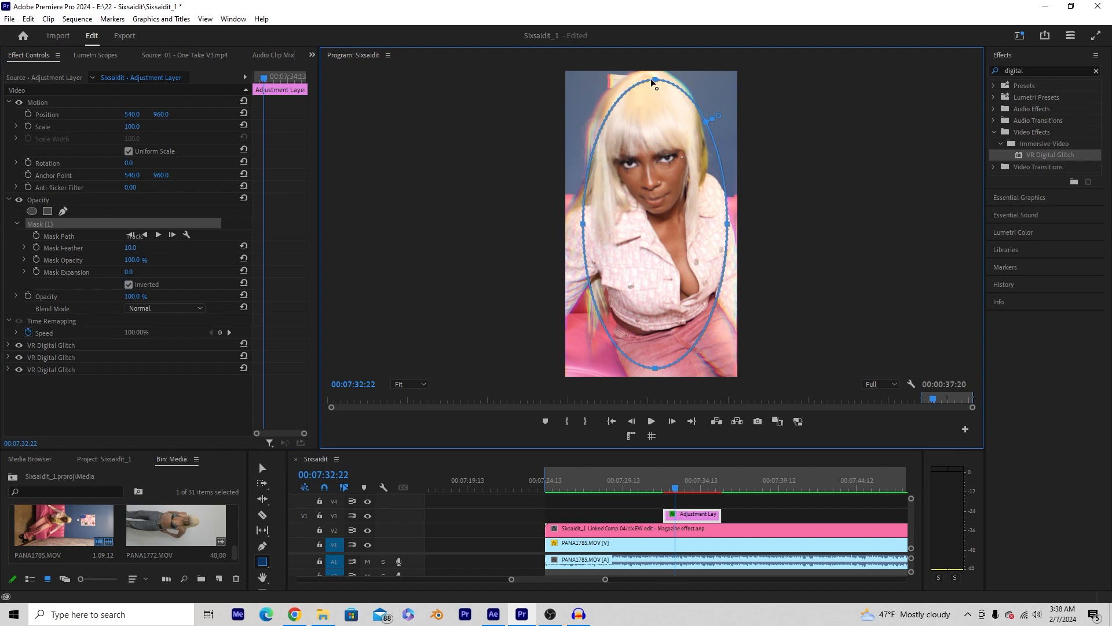
pyautogui.moveTo(728, 225); pyautogui.dragTo(719, 226)
pyautogui.moveTo(653, 83); pyautogui.dragTo(653, 79)
pyautogui.moveTo(585, 224); pyautogui.dragTo(582, 223)
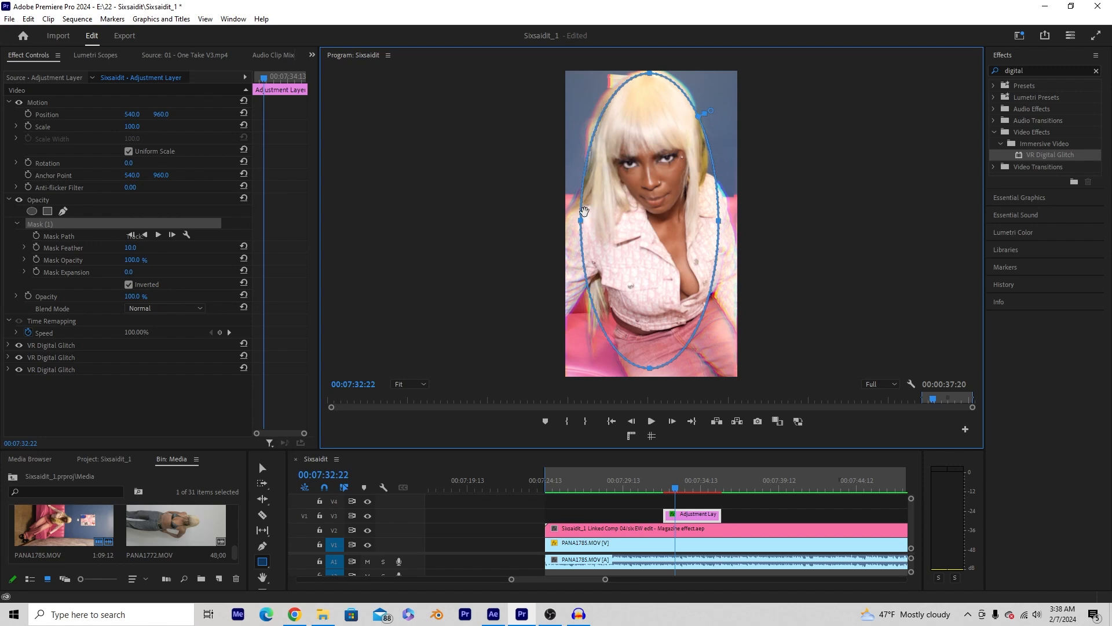
pyautogui.click(666, 451)
pyautogui.press('space')
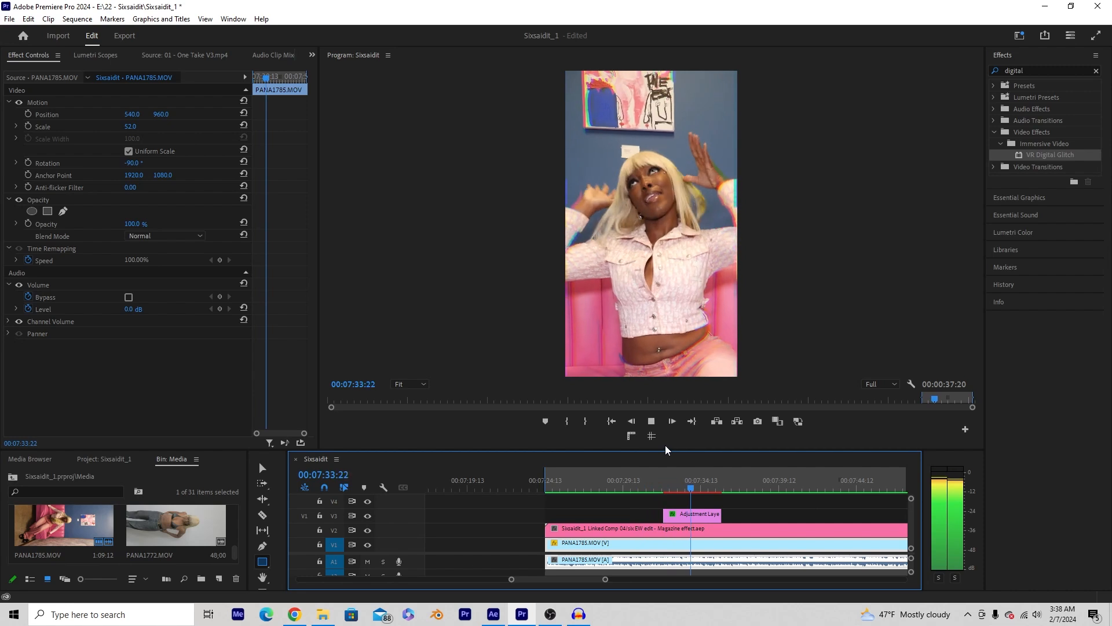
# - Set the ellipse mask's feather to 67 on the adjustment layer
pyautogui.press('space')
pyautogui.click(684, 515)
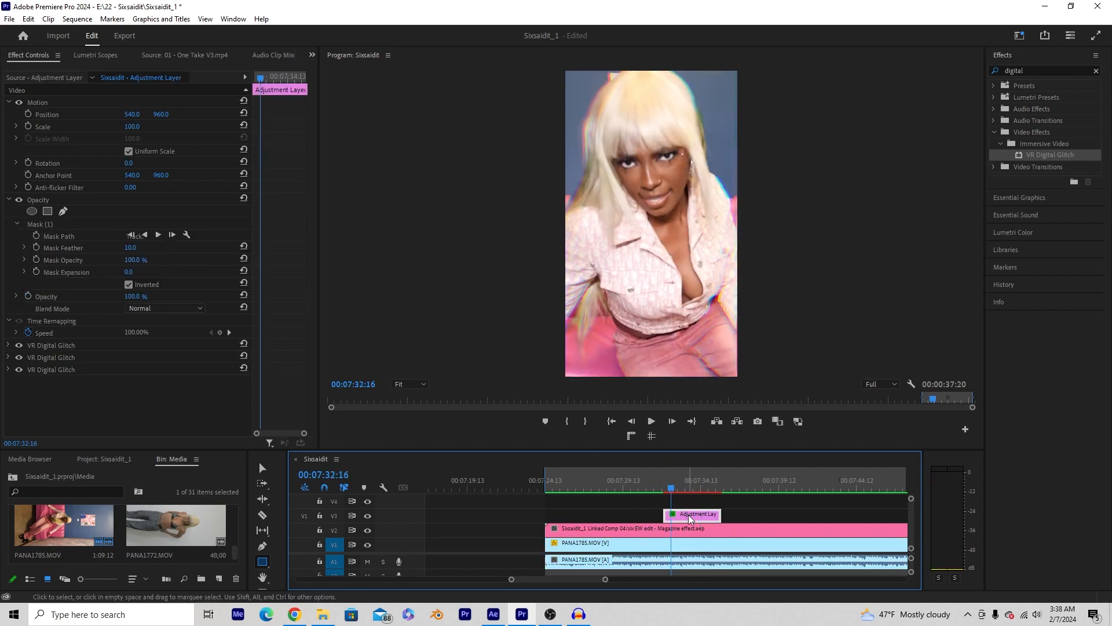
pyautogui.click(134, 251)
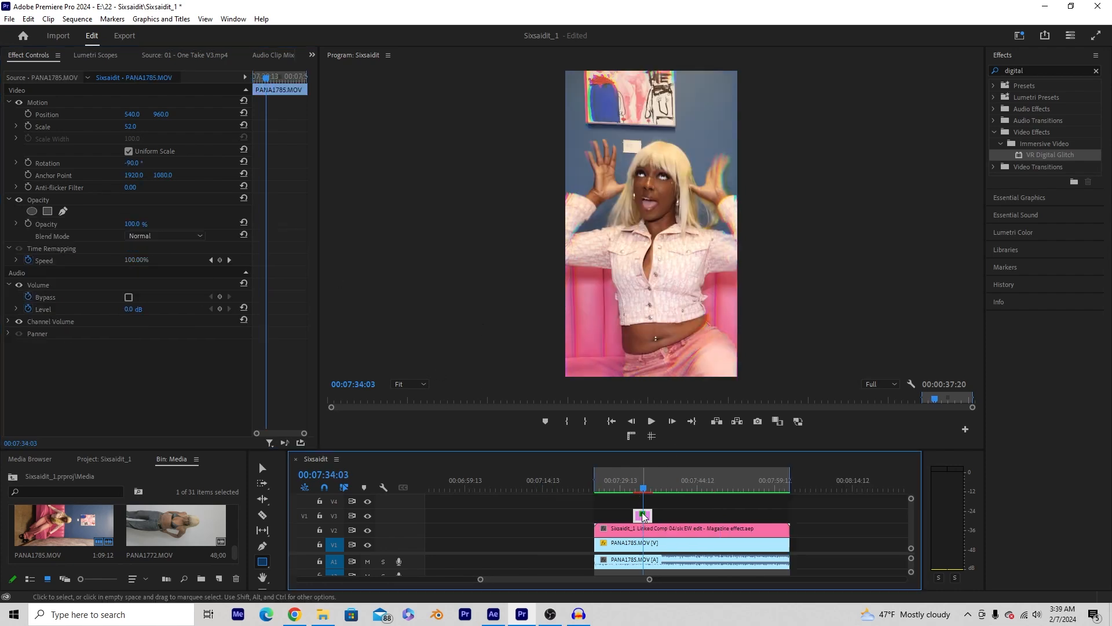
pyautogui.click(643, 515)
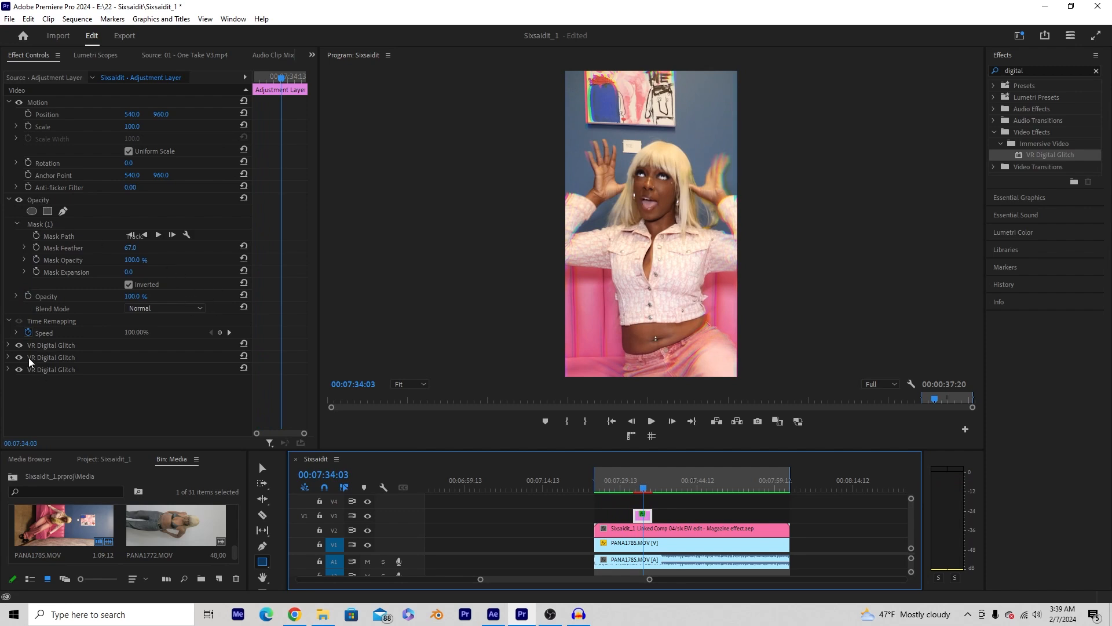
# - Move before the glitch section, then return to After Effects at about 6 seconds
pyautogui.moveTo(647, 489); pyautogui.dragTo(616, 490)
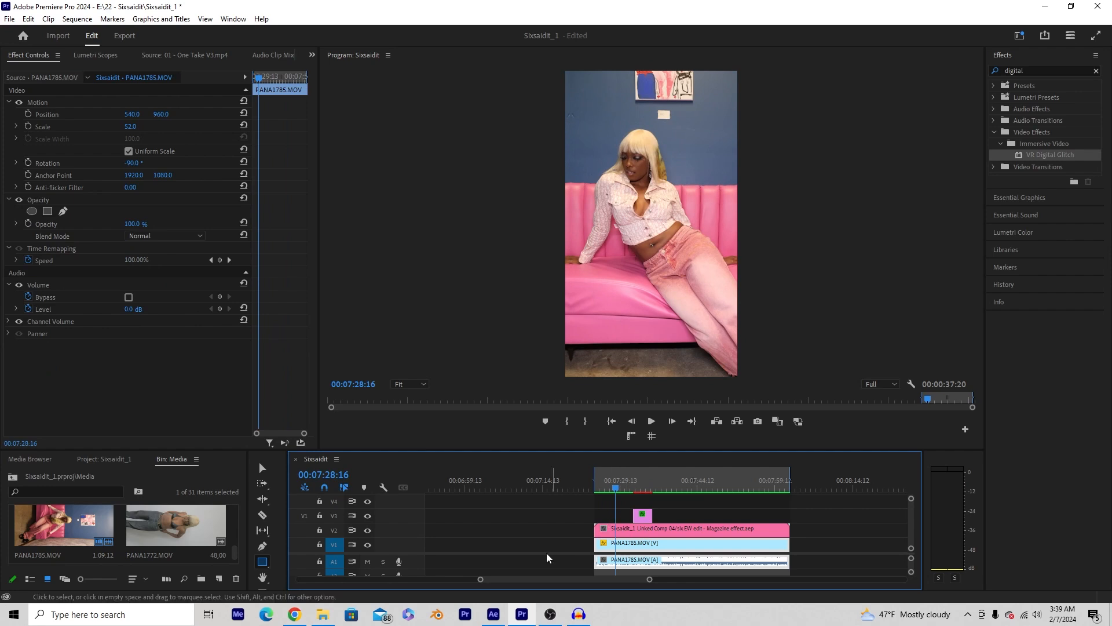
pyautogui.click(495, 614)
pyautogui.moveTo(691, 496); pyautogui.dragTo(735, 427)
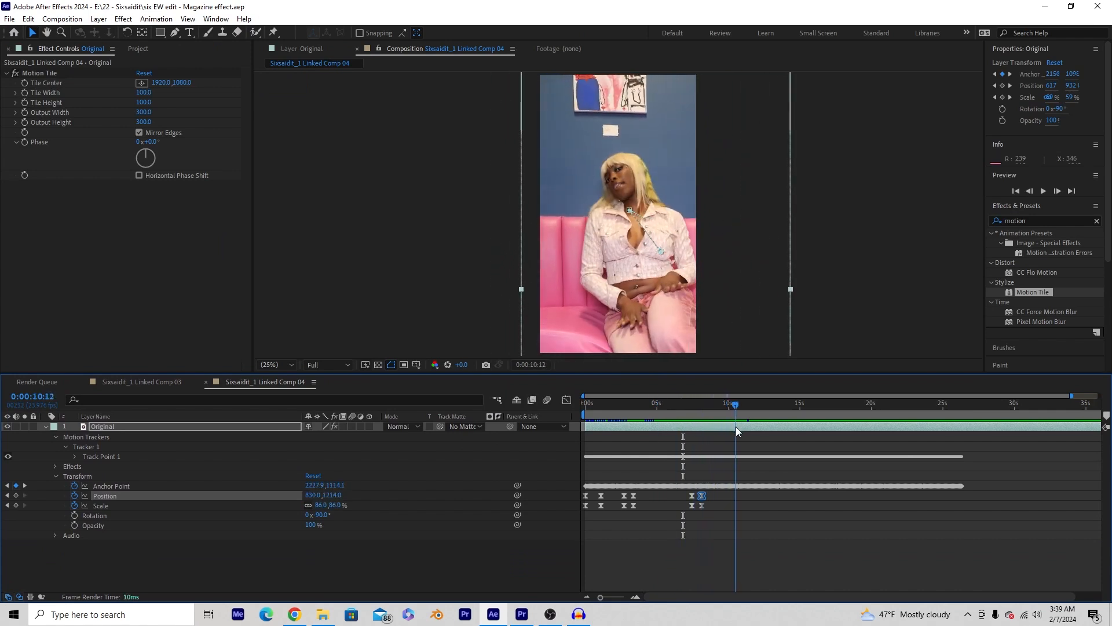